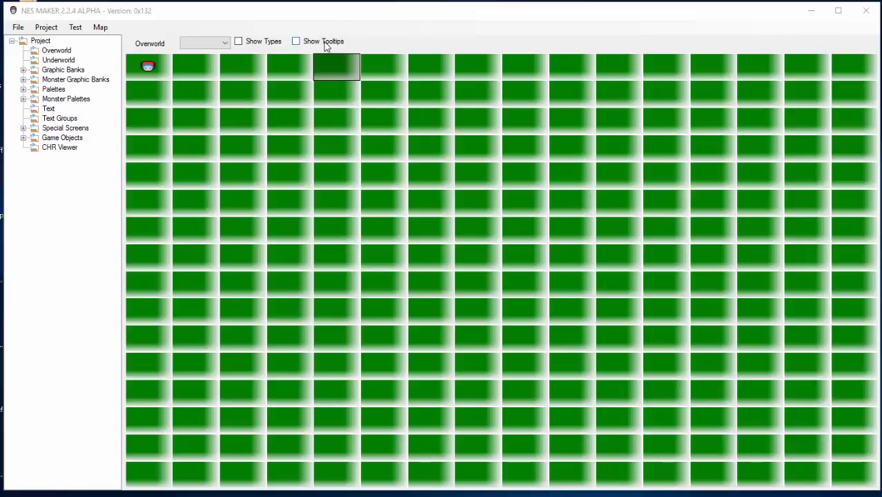
- Expand Monster Palettes, Graphic Banks and Graphics Bank 1 in the project tree
left_click(23, 100)
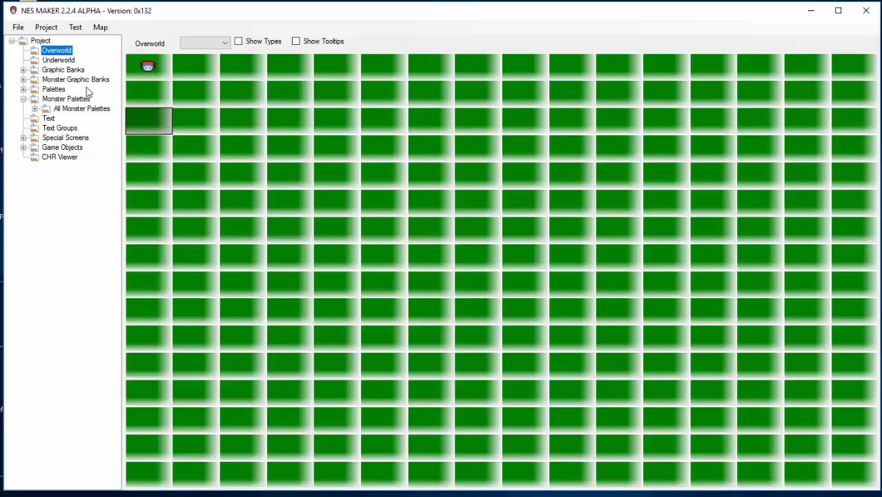
left_click(23, 70)
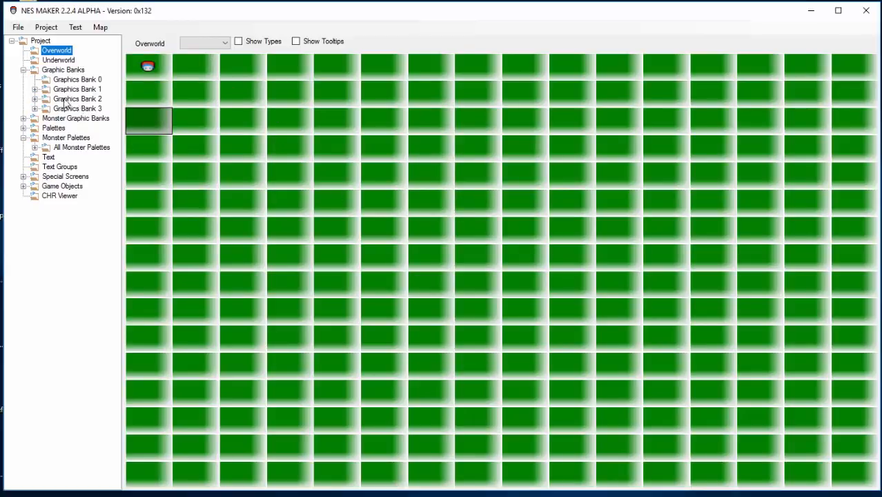
left_click(35, 90)
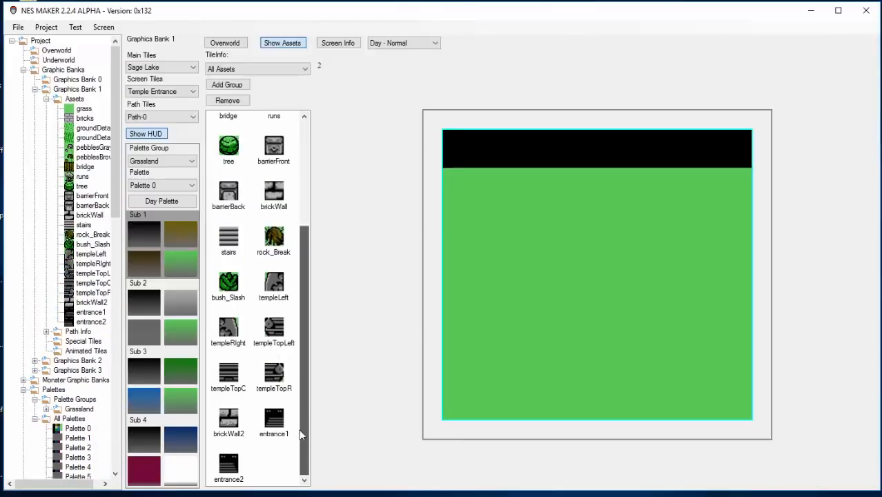
- Build the stone temple entrance in the upper middle of the Temple Entrance screen and extend a brick wall from its left side
left_click(587, 236)
left_click(274, 327)
left_click(568, 197)
left_click(626, 196)
left_click(531, 236)
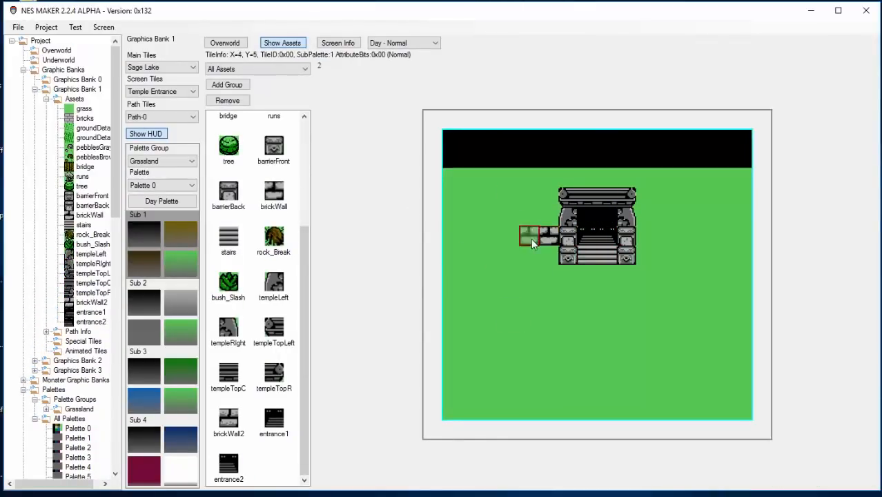
- Place trees beside and behind the temple and fill the remaining grass behind it with ground detail
left_click(229, 145)
left_click(529, 198)
left_click(645, 198)
left_click(545, 181)
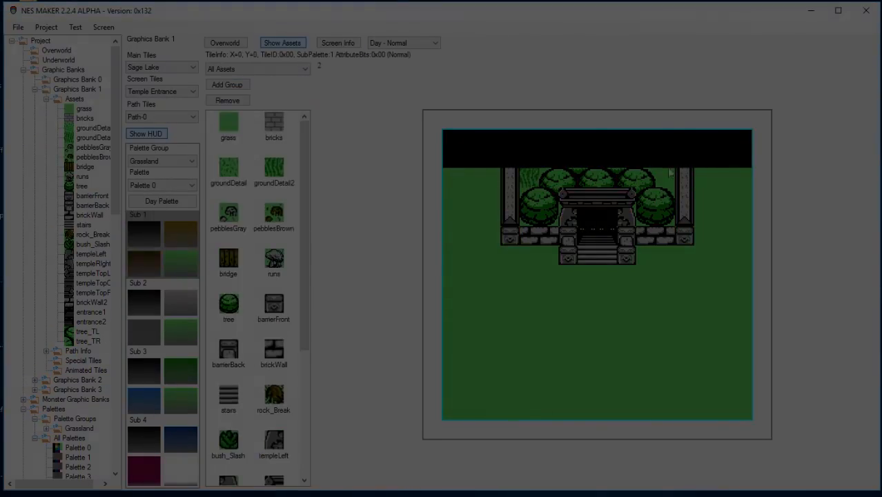
left_click(670, 174)
- Line both sides of the temple screen with forest, and paint ground detail and a dirt path below the stairs
mouse_move(451, 177)
left_mouse_down()
mouse_move(474, 189)
mouse_move(489, 411)
left_mouse_up()
mouse_move(704, 177)
left_mouse_down()
mouse_move(721, 190)
mouse_move(689, 315)
mouse_move(705, 411)
left_mouse_up()
left_click(229, 169)
mouse_move(586, 414)
left_mouse_down()
mouse_move(598, 274)
mouse_move(703, 255)
left_mouse_up()
mouse_move(501, 255)
left_mouse_down()
mouse_move(482, 272)
mouse_move(472, 316)
left_mouse_up()
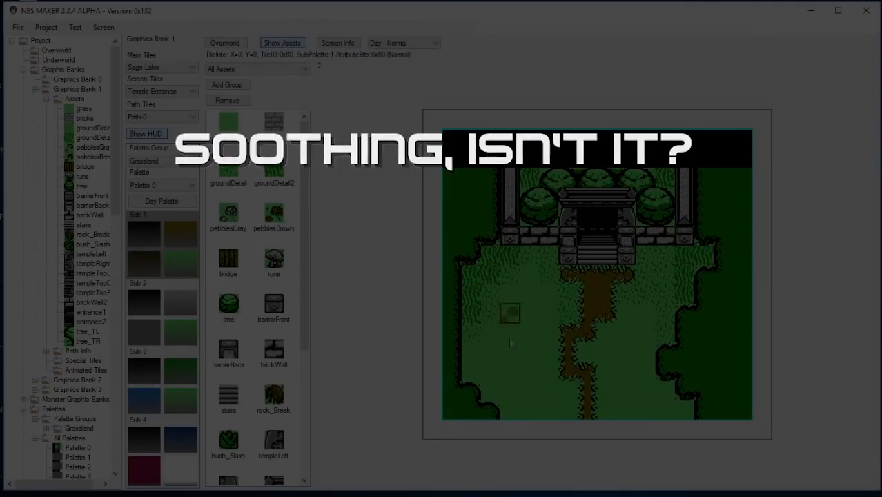
- Place two runs assets on the grass, one on each side of the dirt path
left_click(274, 259)
left_click(519, 304)
left_click(635, 343)
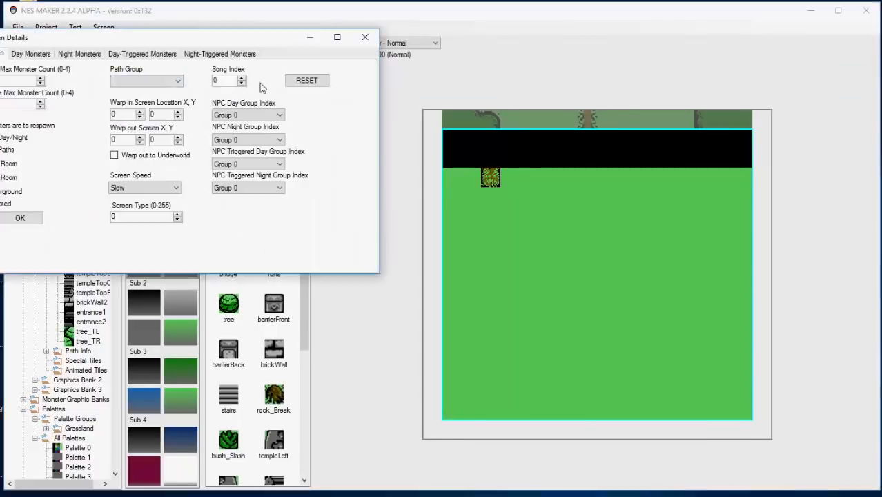
- Lay out the screen below the temple with forest borders, a central dirt path, two large trees, breakable rocks and slashable bushes
mouse_move(490, 173)
left_mouse_down()
mouse_move(553, 371)
mouse_move(751, 416)
mouse_move(470, 225)
mouse_move(701, 350)
mouse_move(725, 186)
left_mouse_up()
mouse_move(587, 175)
left_mouse_down()
mouse_move(661, 302)
mouse_move(664, 295)
left_mouse_up()
left_click(229, 305)
left_click(616, 242)
left_click(558, 242)
left_click_drag(627, 333, 647, 332)
left_click_drag(549, 274, 549, 294)
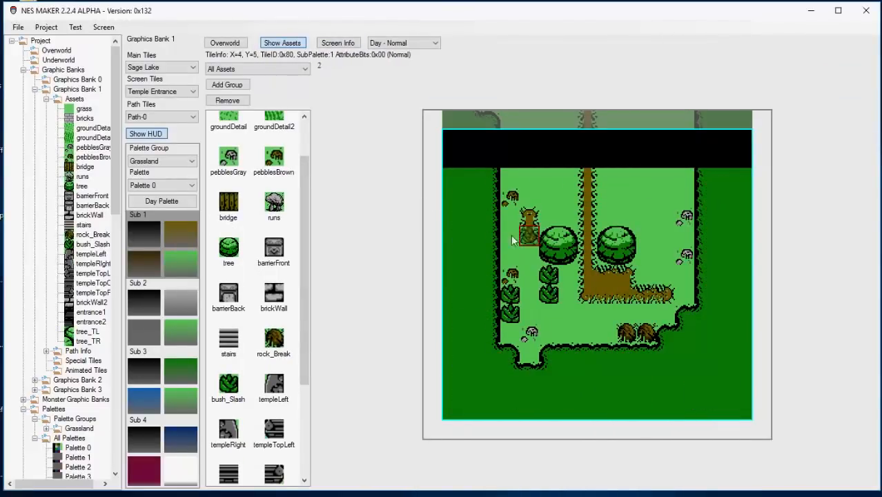
- Paint a dirt patch in the upper right of the lower screen and cover the grass with ground detail
left_click_drag(627, 196, 662, 235)
left_click(265, 168)
left_click_drag(511, 218, 625, 235)
- Return to the overworld map and open the temple entrance screen
left_click(225, 43)
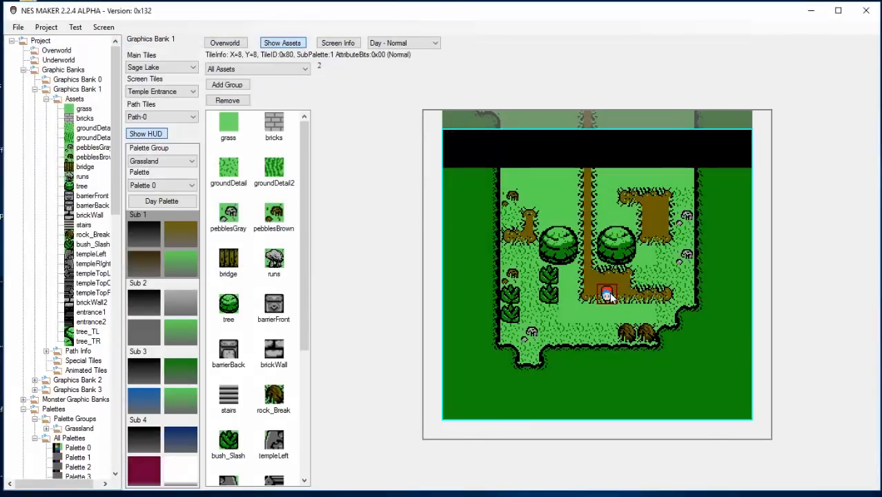
left_click(225, 42)
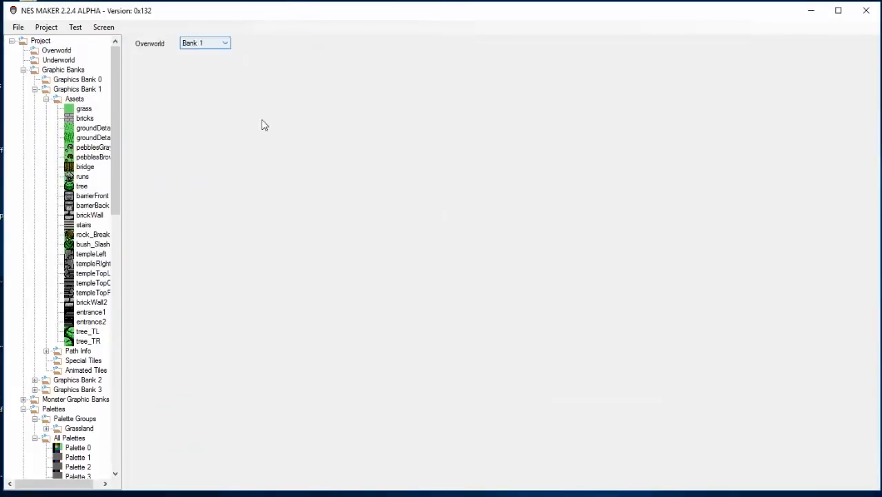
double_click(198, 100)
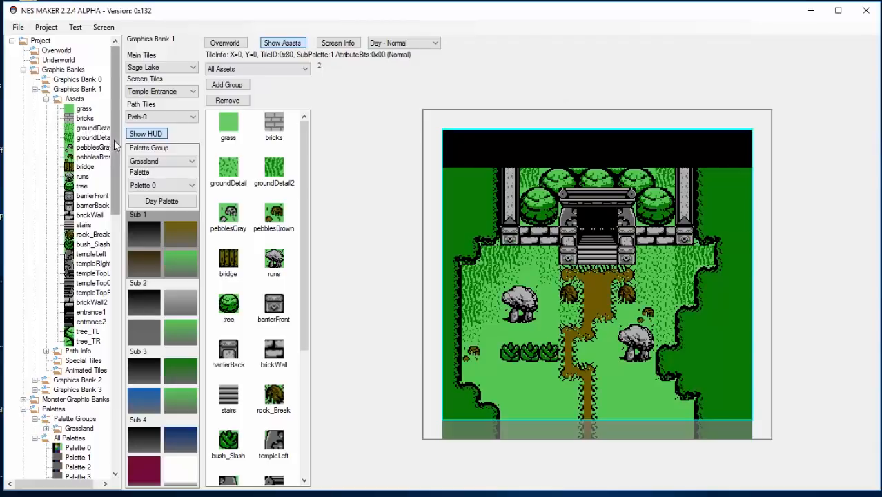
- Open the Monsters editor of Graphics Bank 0 under Monster Graphic Banks and display the Tiles-3 tile set
scroll(114, 141, "down", 1)
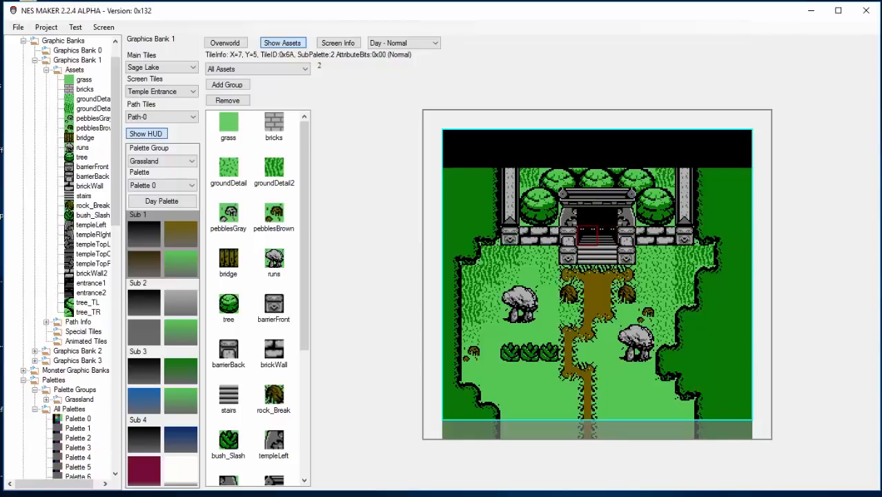
left_click_drag(116, 215, 134, 164)
left_click(35, 95)
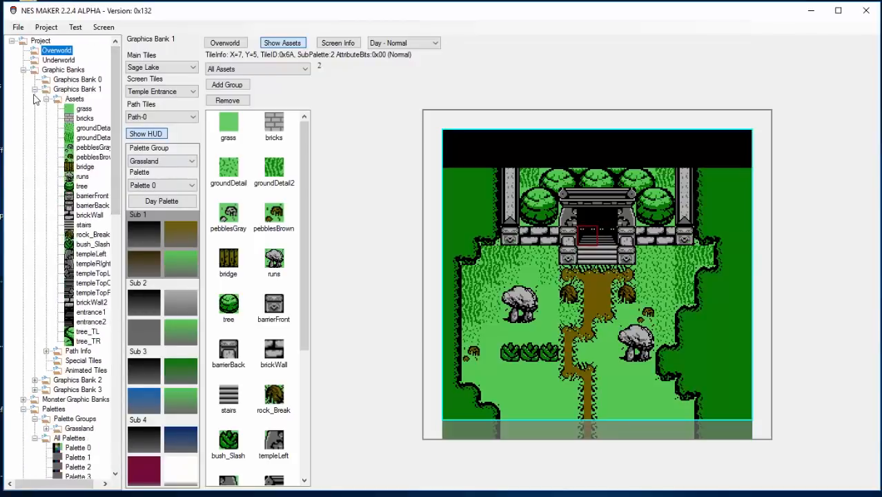
left_click(35, 91)
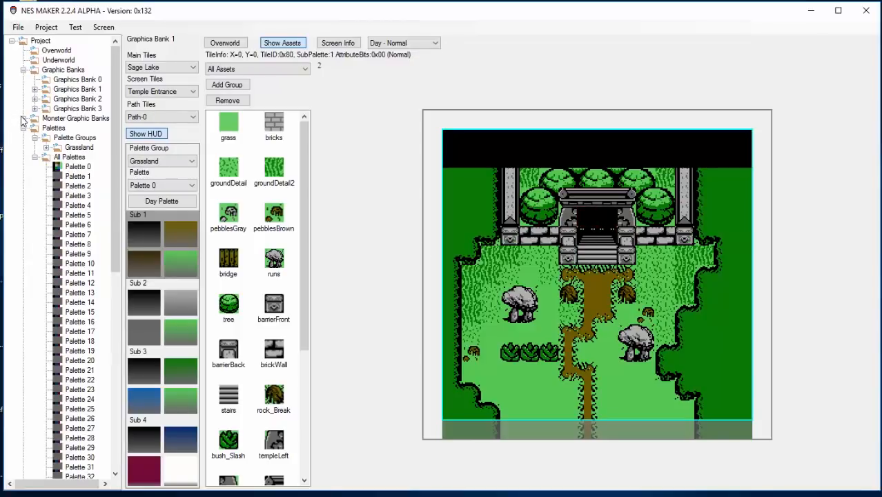
left_click(23, 119)
left_click(34, 128)
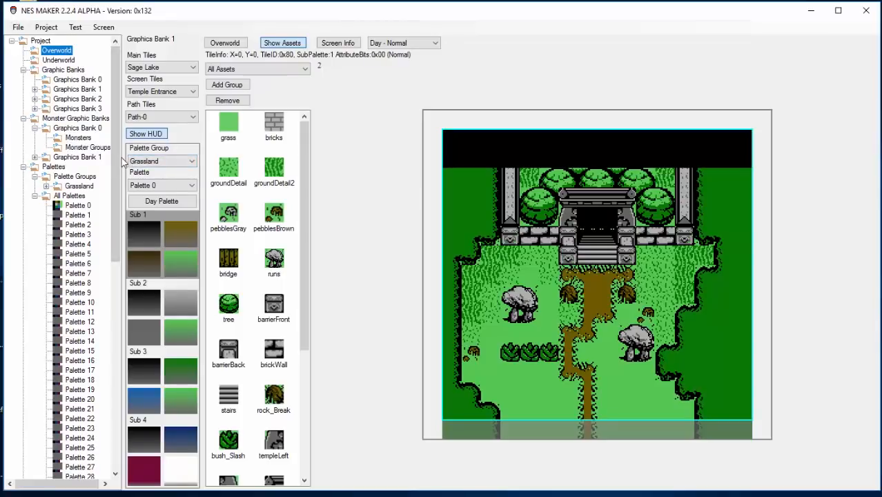
left_click_drag(122, 157, 139, 157)
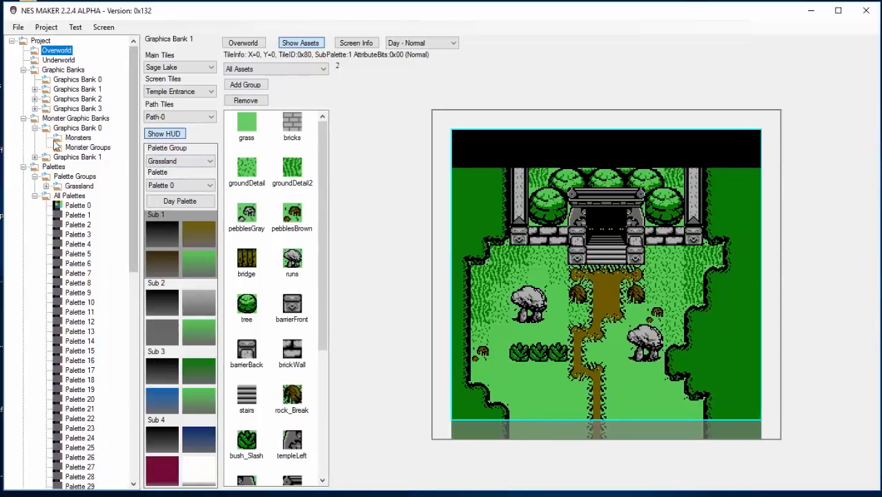
left_click(58, 138)
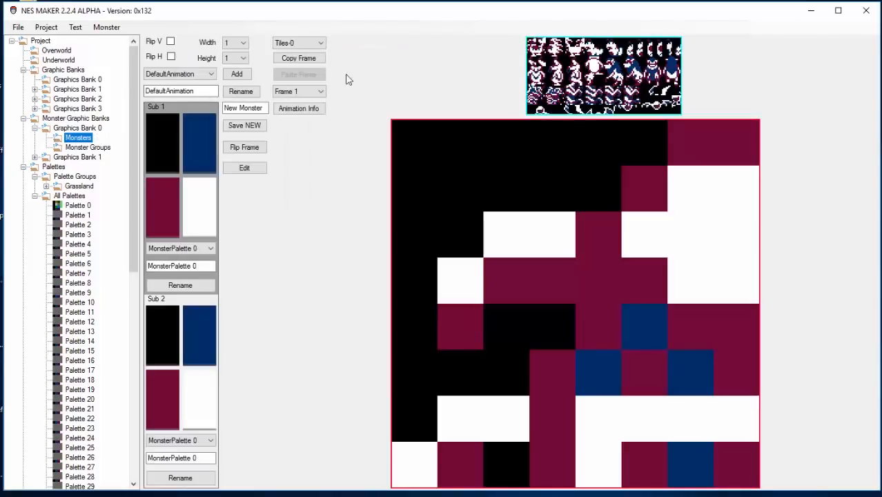
left_click(318, 42)
left_click(294, 69)
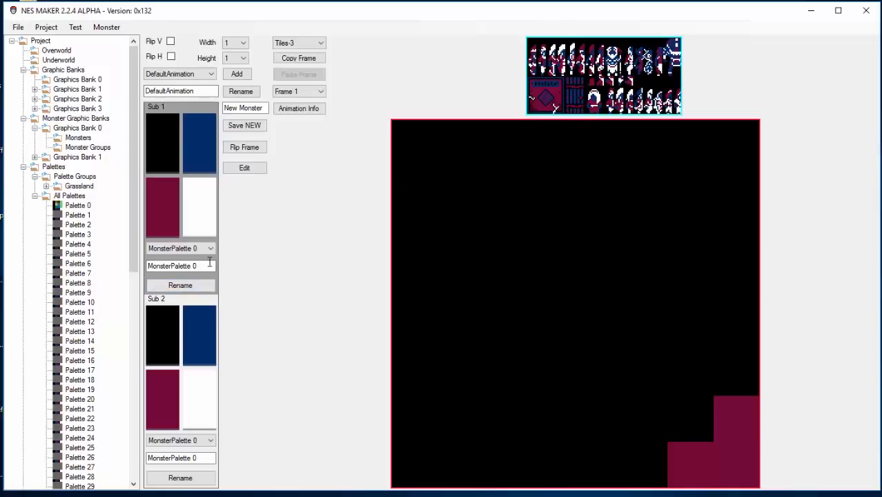
- Rename MonsterPalette 0 as palDoor
left_click_drag(209, 265, 88, 259)
type("pal")
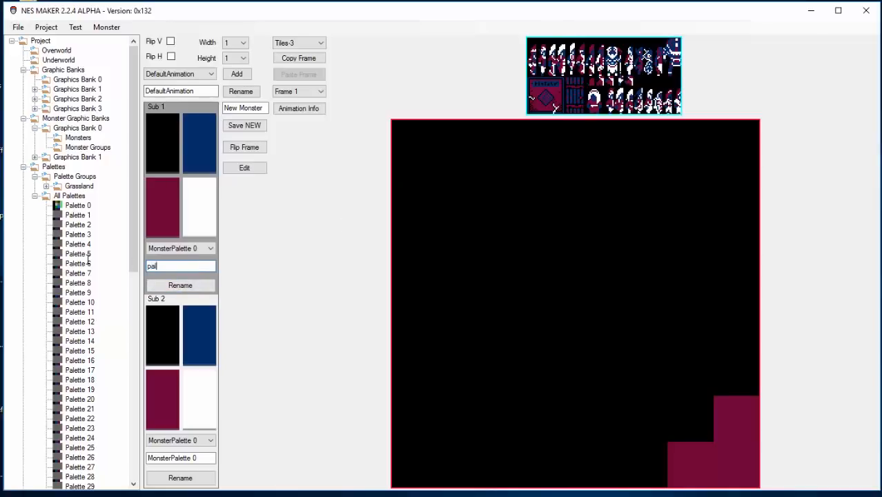
type("Door")
left_click(180, 285)
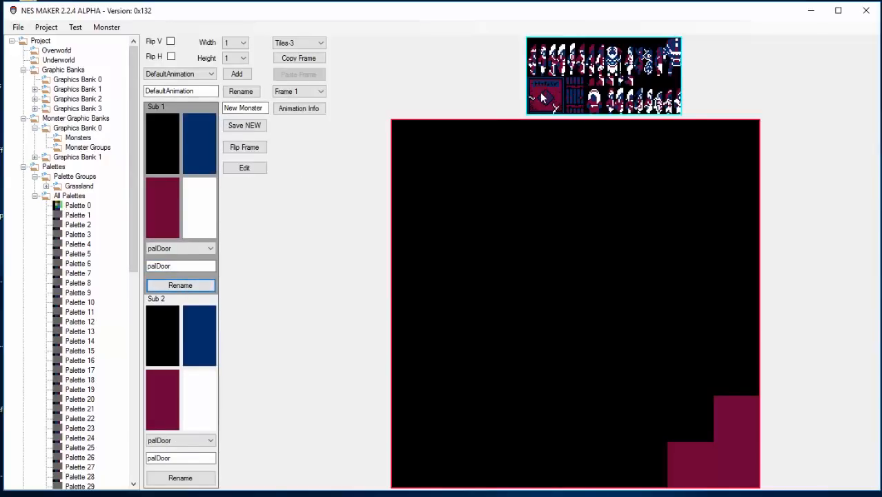
- Recolour the palDoor palette, changing maroon to dark gray, blue to dark teal and white to green
left_click(165, 215)
left_click(8, 101)
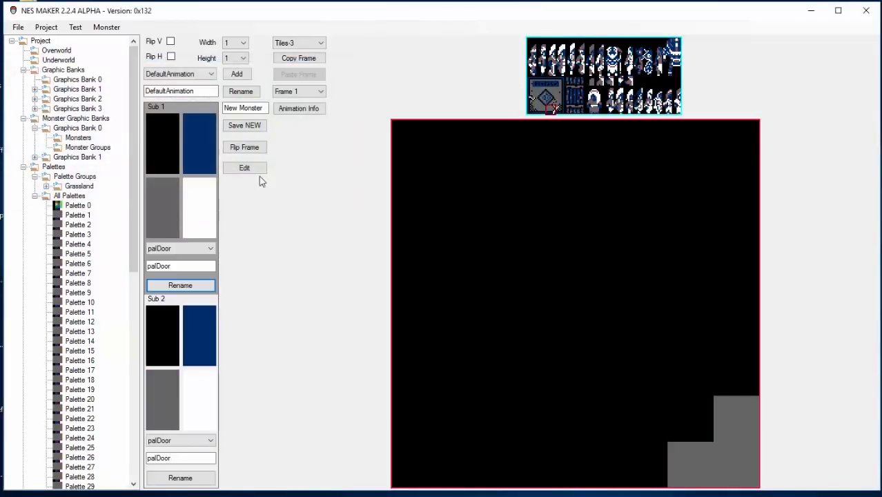
left_click(192, 136)
left_click(318, 110)
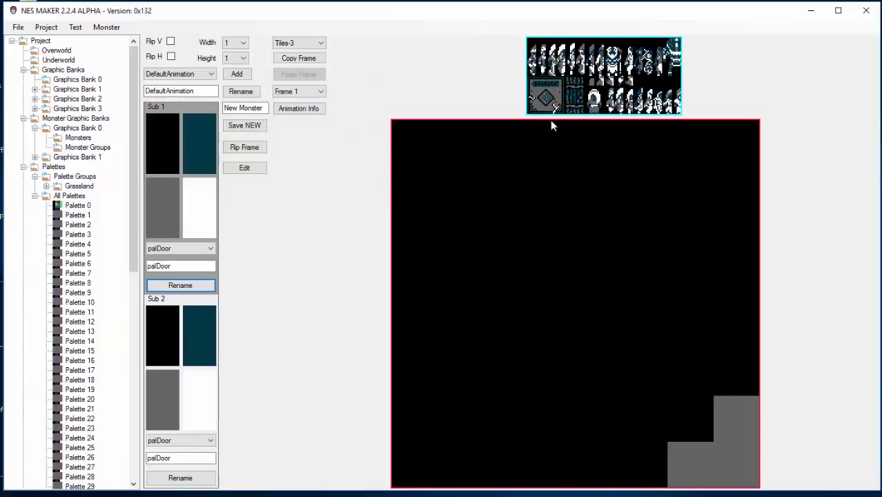
left_click(198, 214)
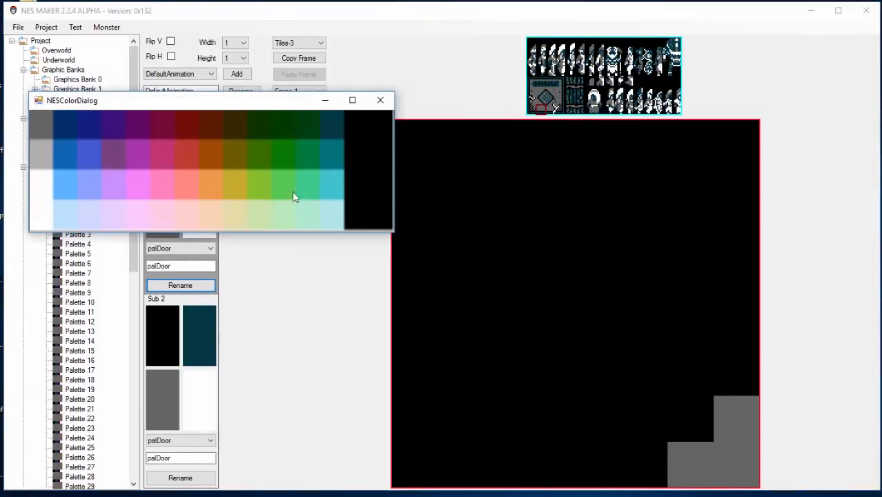
left_click(293, 164)
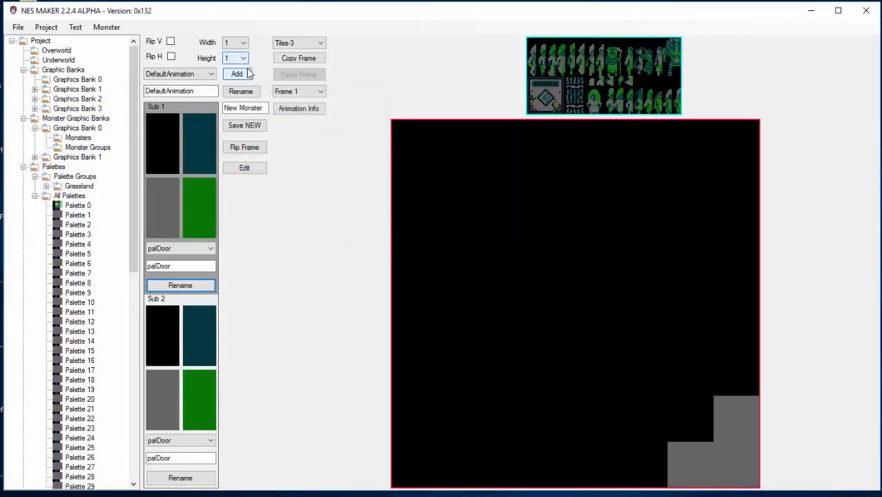
- Set the new monster's size to 4 tiles wide and 4 tiles high
left_click(238, 43)
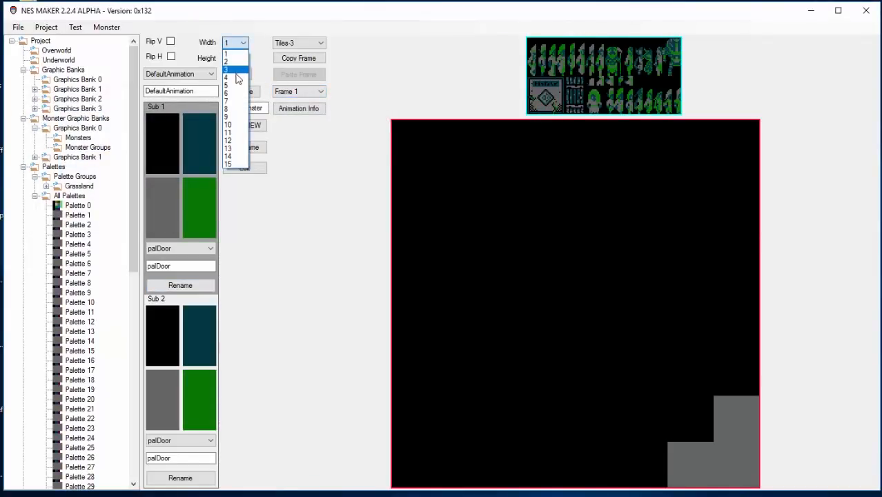
left_click(237, 75)
left_click(238, 58)
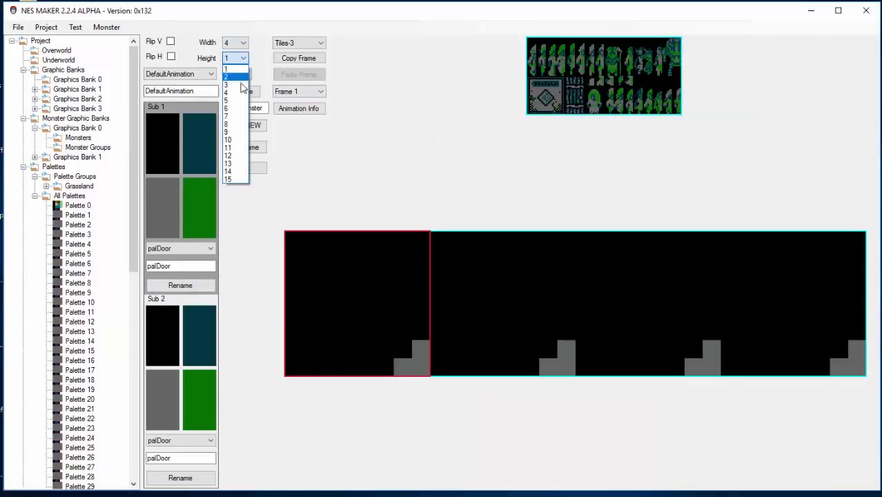
left_click(236, 89)
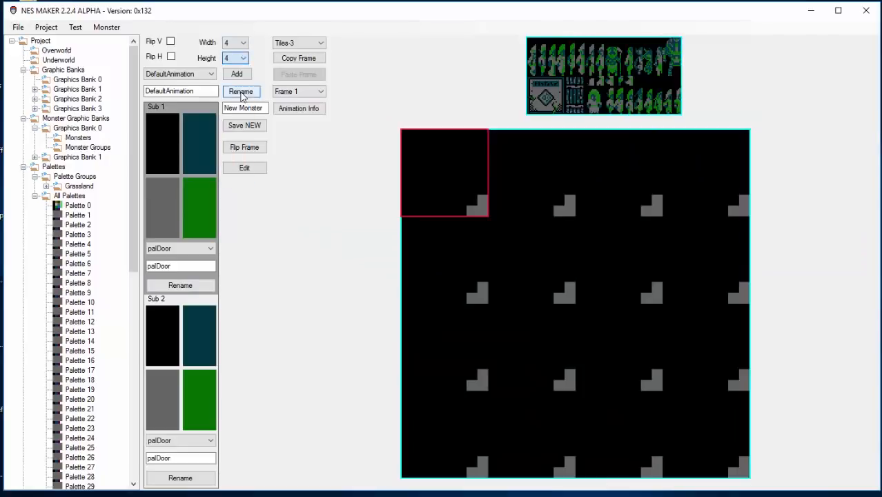
- Fill the first row of the monster grid with the four top tiles of the stone door graphic
left_click(535, 101)
left_click(551, 87)
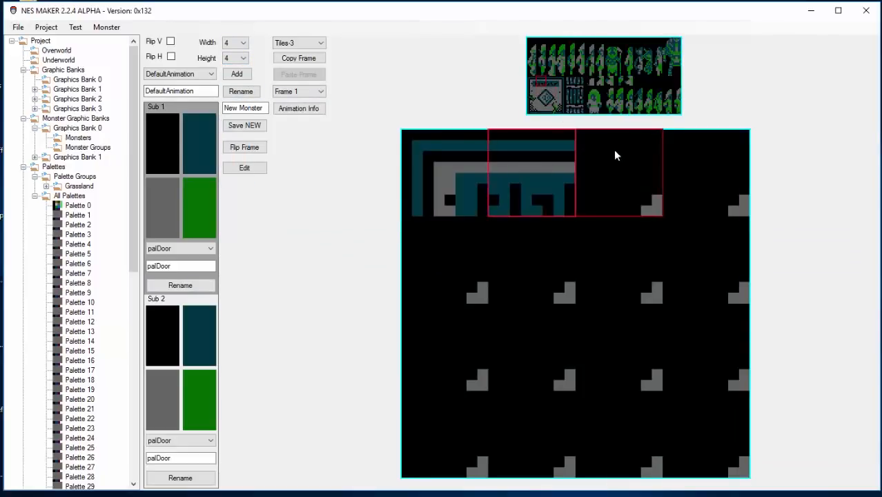
left_click(568, 89)
left_click(564, 87)
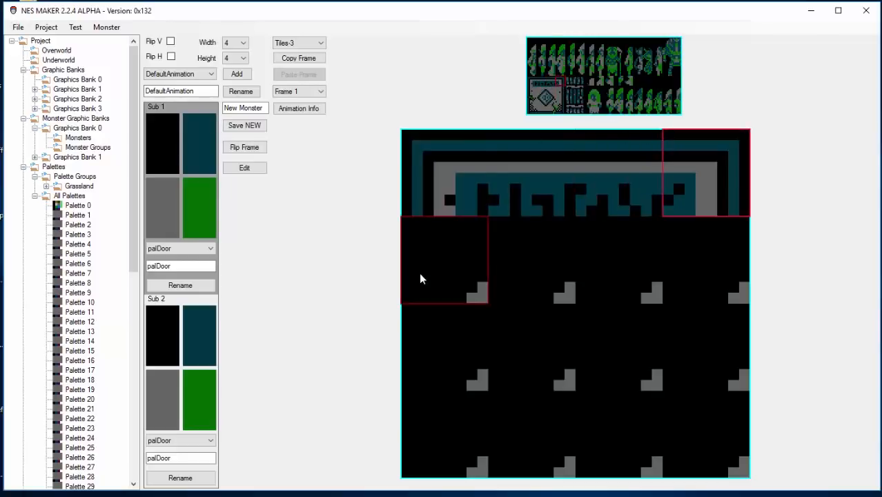
- Fill the second row of the monster grid with the matching door tiles, including the upper part of the diamond emblem
left_click(529, 96)
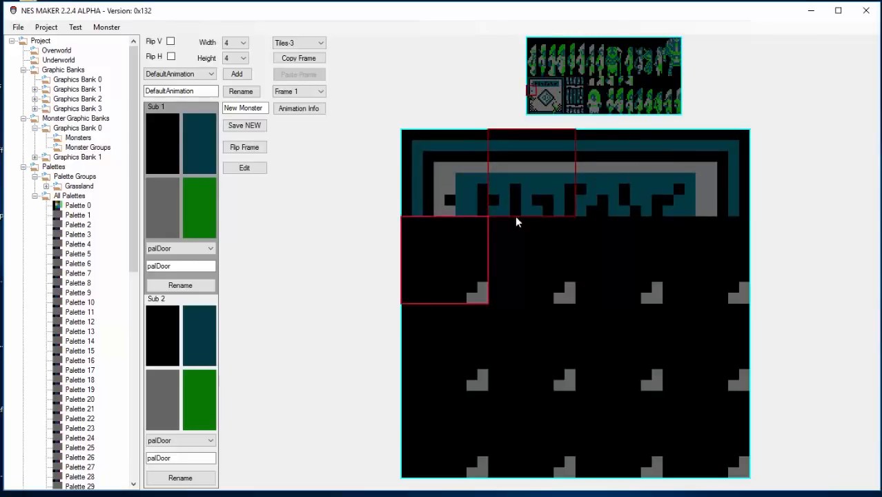
left_click(537, 88)
left_click(647, 301)
left_click(552, 94)
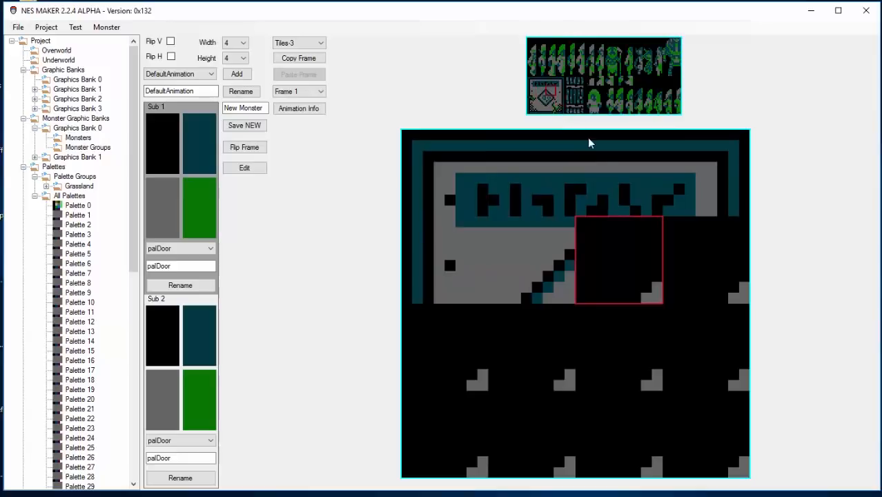
left_click(690, 229)
left_click(557, 95)
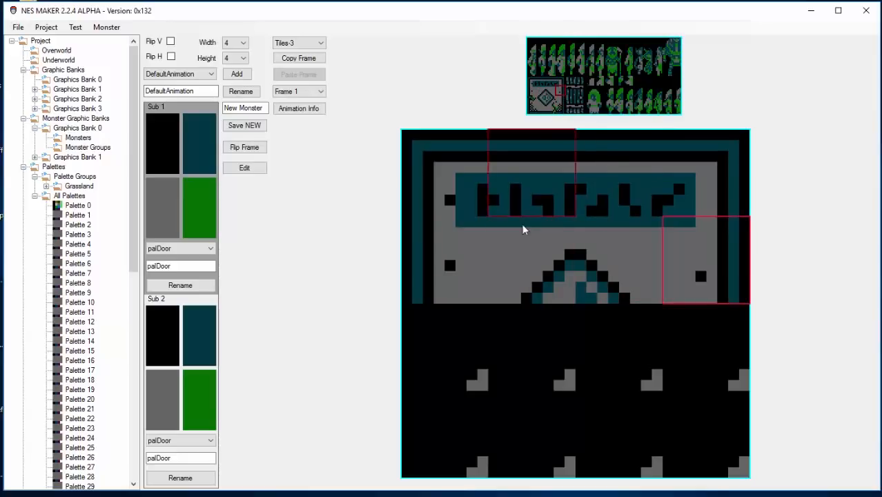
- Fill the third row of the monster grid with the four matching door tiles, including the lower part of the diamond emblem
left_click(484, 311)
left_click(532, 105)
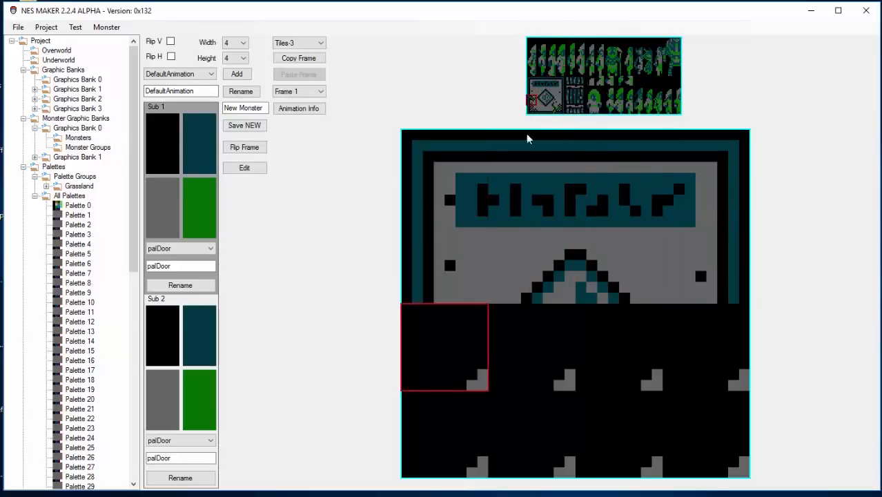
left_click(544, 102)
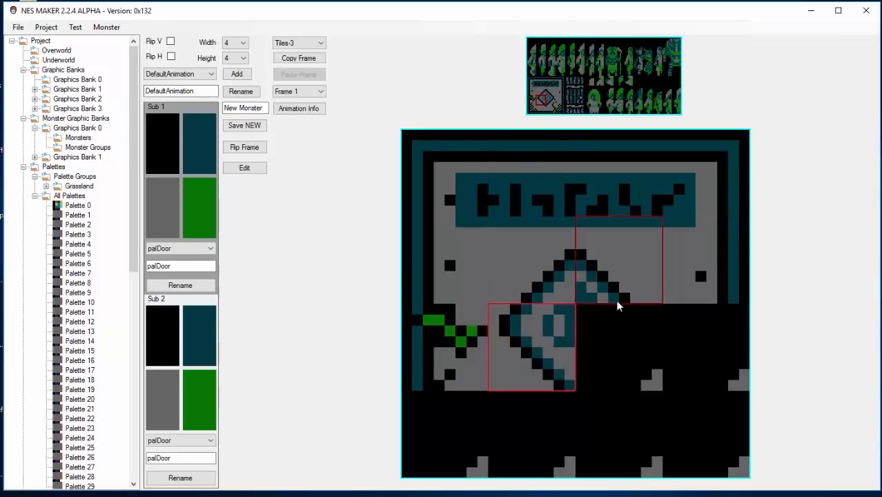
left_click(617, 305)
left_click(546, 101)
left_click(700, 335)
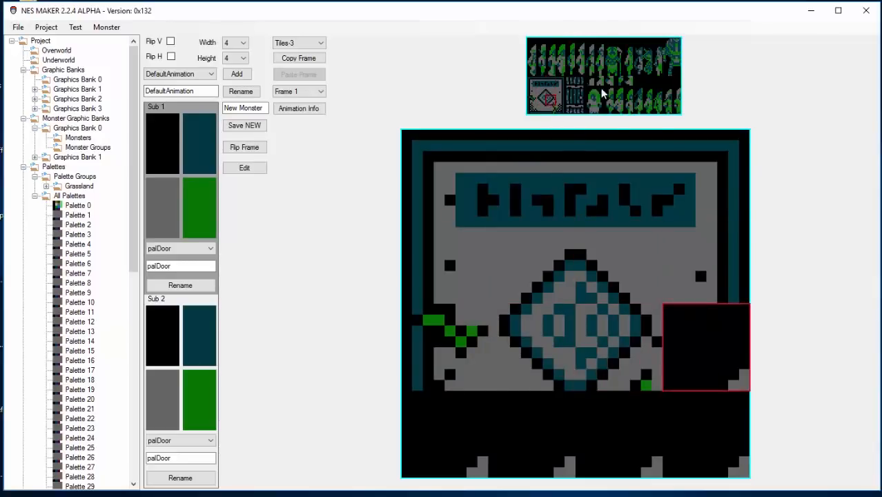
left_click(560, 101)
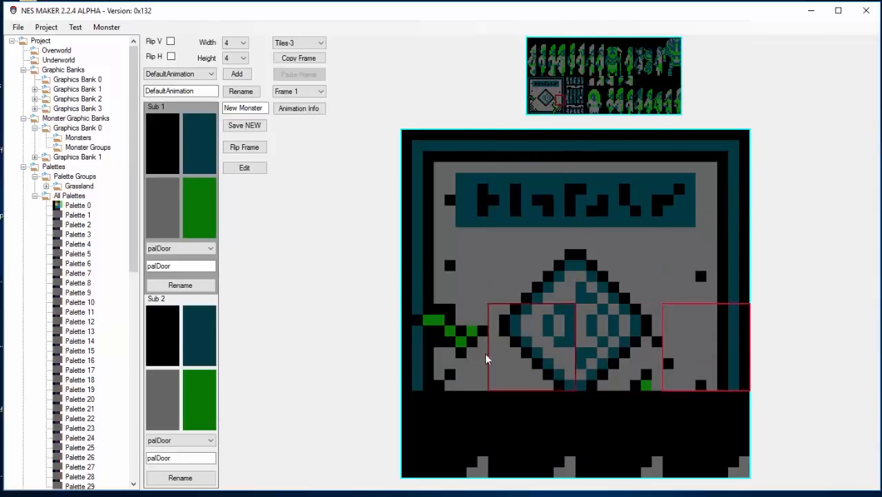
- Fill the fourth row of the monster grid with the four bottom tiles of the stone door graphic
left_click(448, 413)
left_click(532, 393)
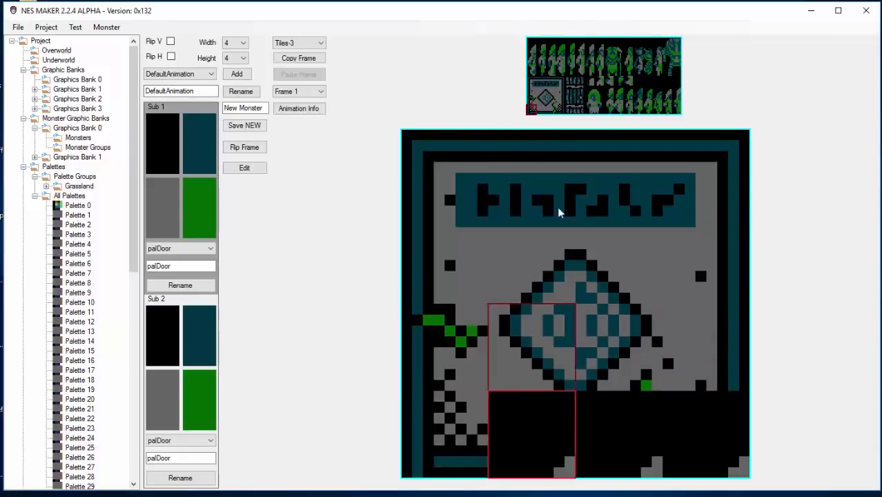
left_click(542, 108)
left_click(620, 463)
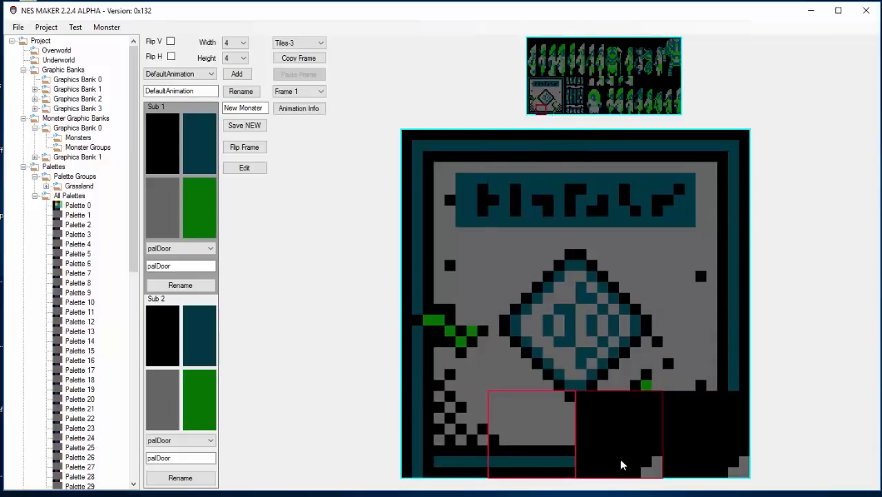
left_click(552, 111)
left_click(652, 400)
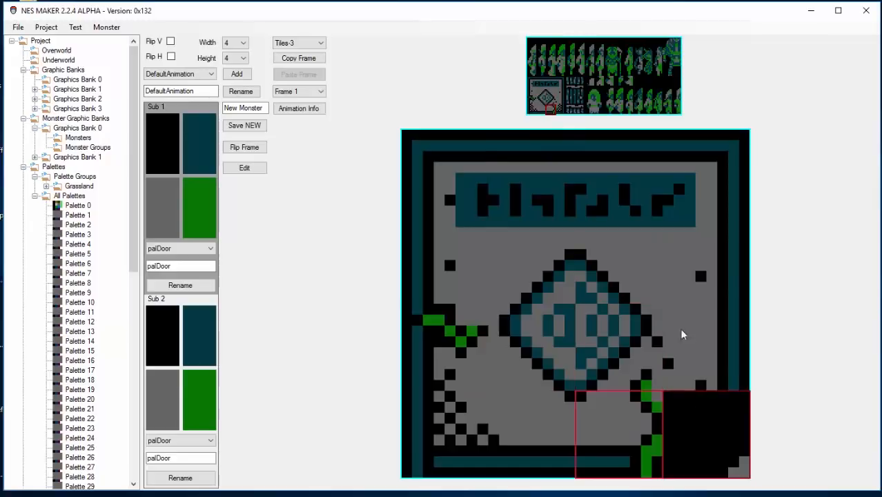
left_click(560, 110)
left_click(648, 369)
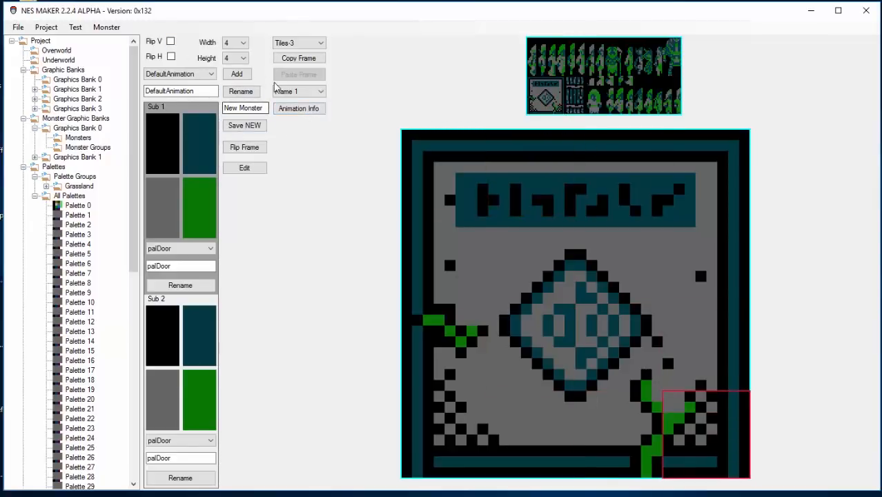
- Copy the finished door from Frame 1 into Frames 2, 3 and 4 of the default animation
left_click(298, 59)
left_click(299, 92)
left_click(297, 112)
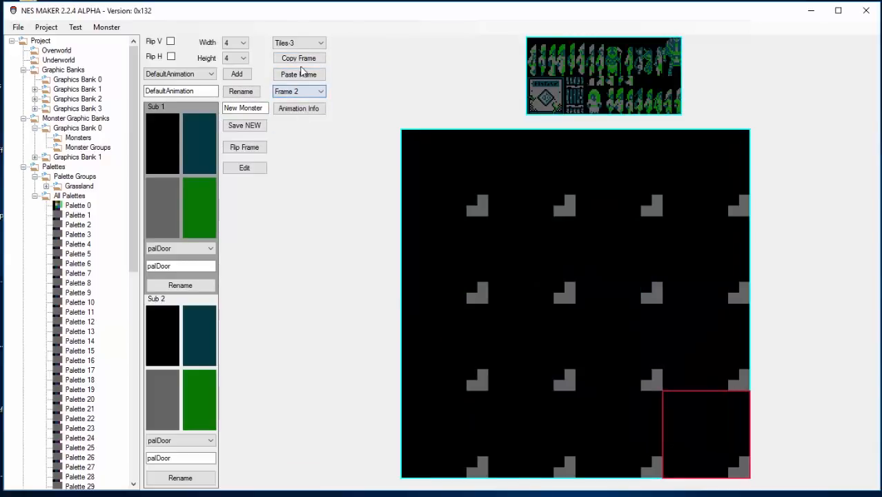
left_click(299, 75)
left_click(298, 91)
left_click(297, 121)
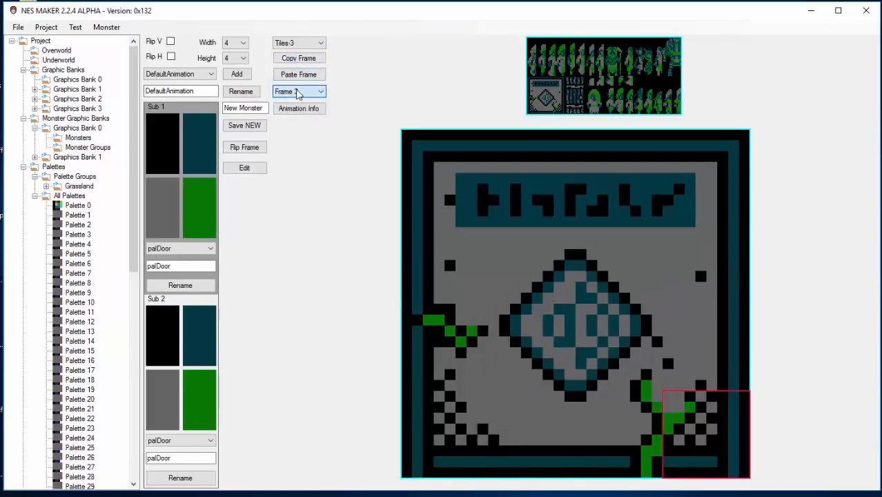
left_click(298, 74)
left_click(299, 92)
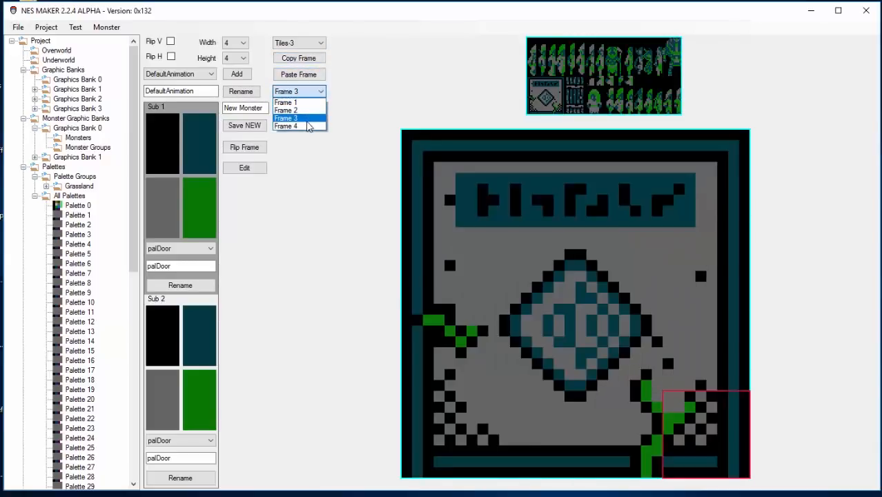
left_click(297, 130)
left_click(298, 75)
left_click(298, 92)
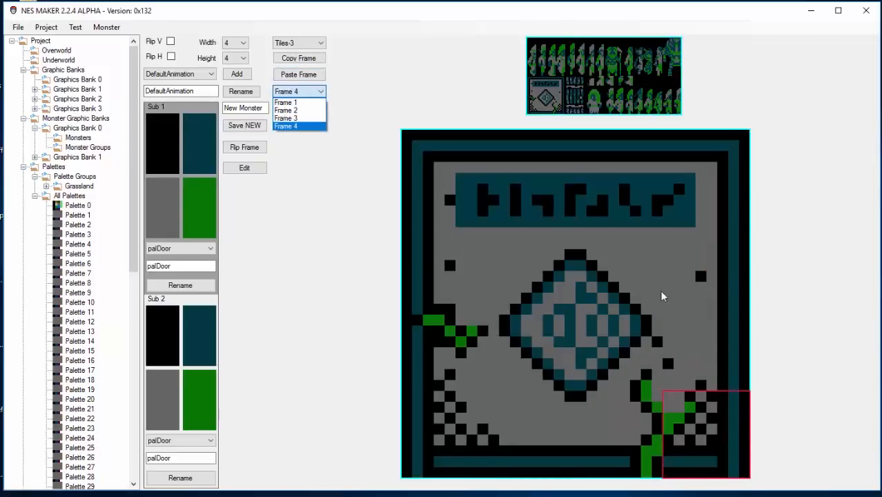
left_click(297, 126)
- In the monster's animation info, set action step 0 to animation speed 10 and flag it as an NPC
left_click(293, 112)
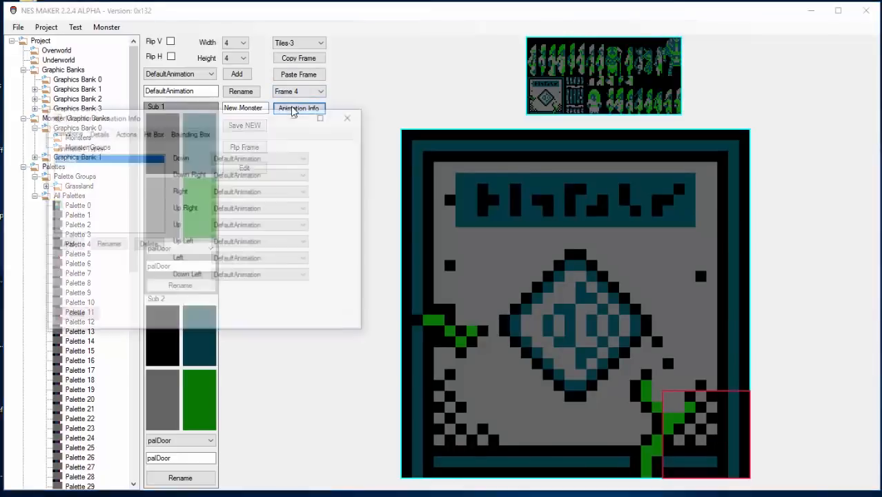
left_click(98, 133)
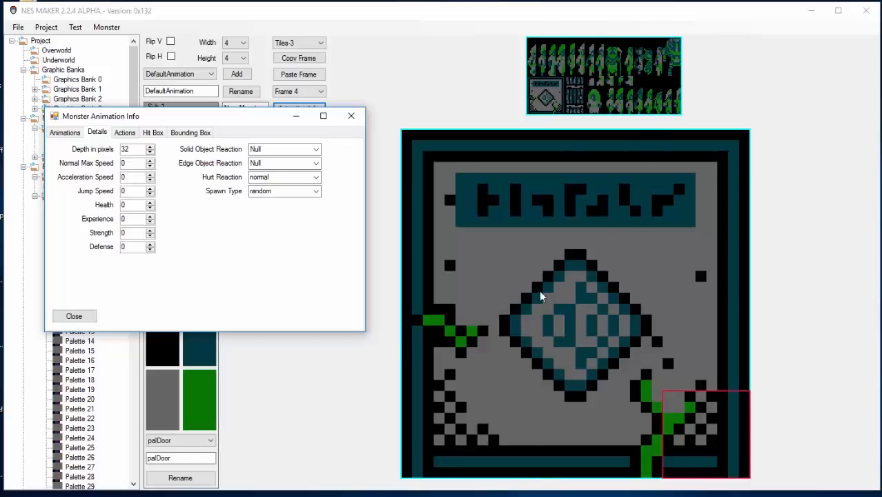
left_click(122, 178)
left_click(132, 246)
left_click(124, 133)
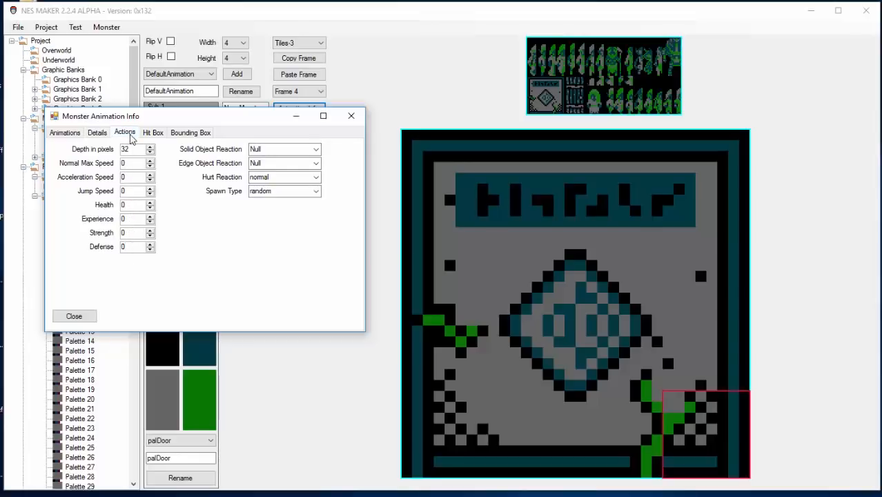
left_click(125, 133)
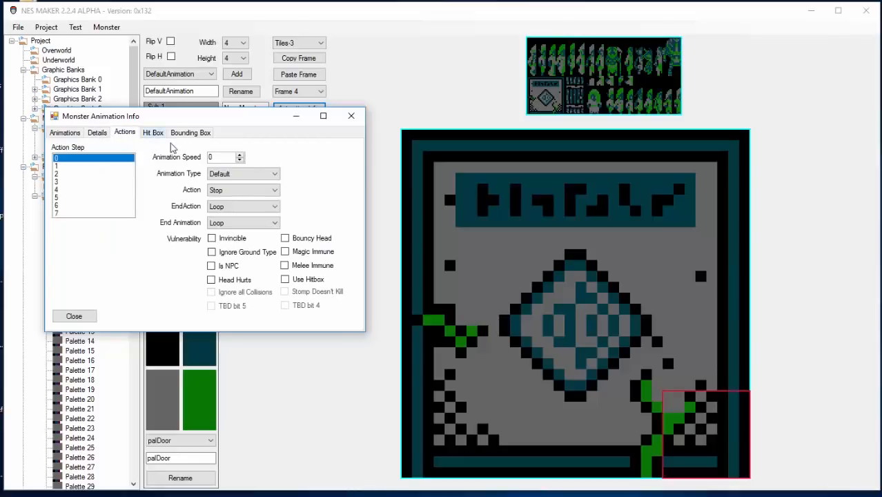
double_click(221, 157)
type("10")
double_click(223, 157)
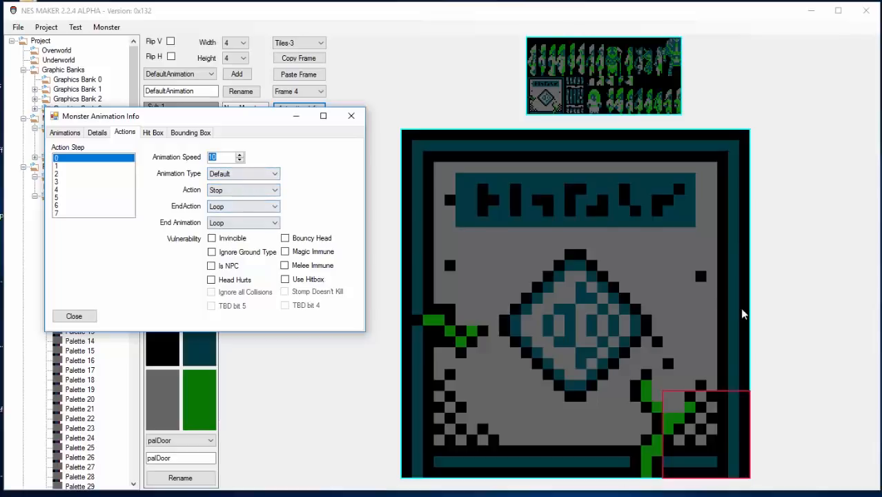
left_click(210, 266)
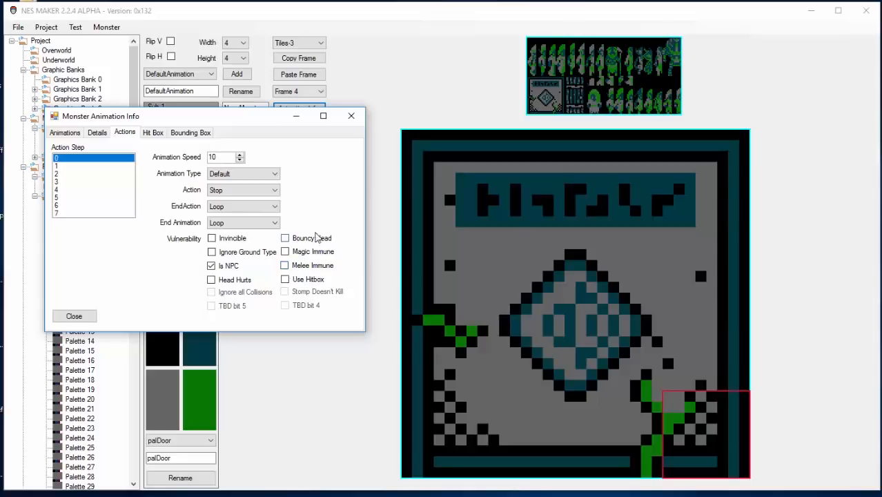
left_click(265, 207)
left_click(262, 242)
- Set the door's bounding box to cover the whole graphic, 32 wide and 32 high from left 0 and top 0
left_click(153, 135)
left_click(191, 134)
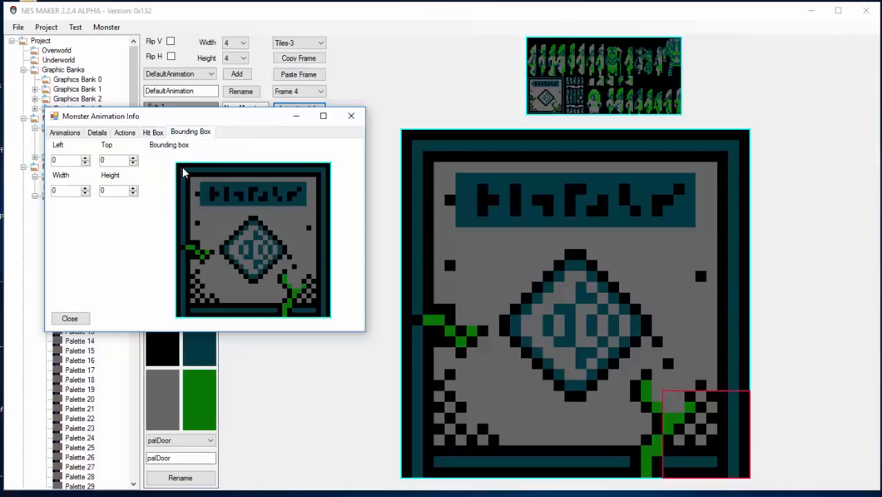
left_click_drag(178, 174, 330, 317)
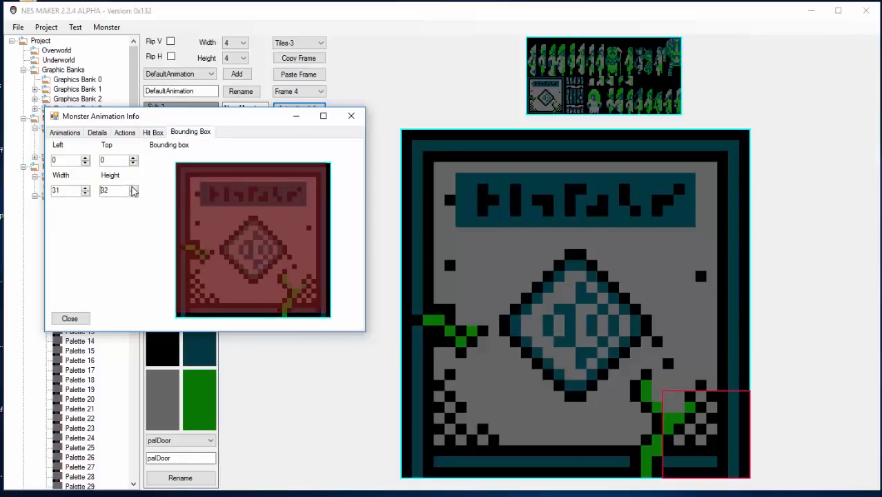
left_click(85, 188)
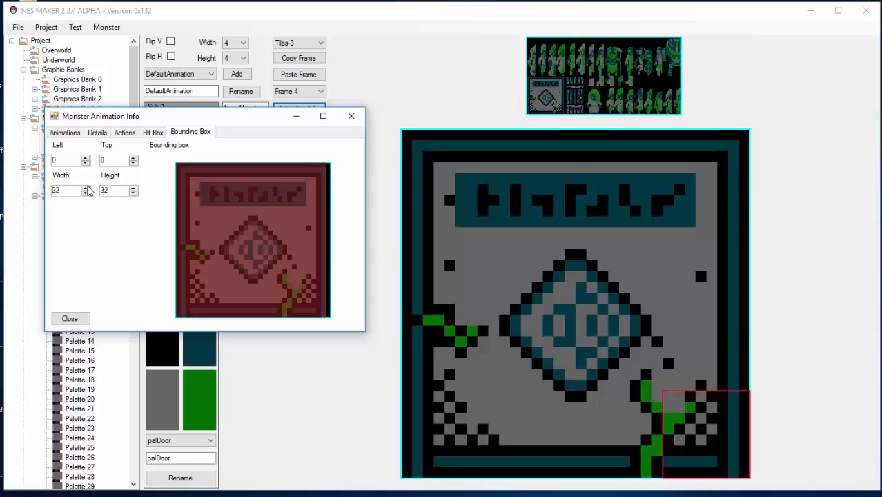
- Check the door monster's detail settings in its animation info and close the dialog
left_click(98, 133)
key("Right")
key("Right")
key("Right")
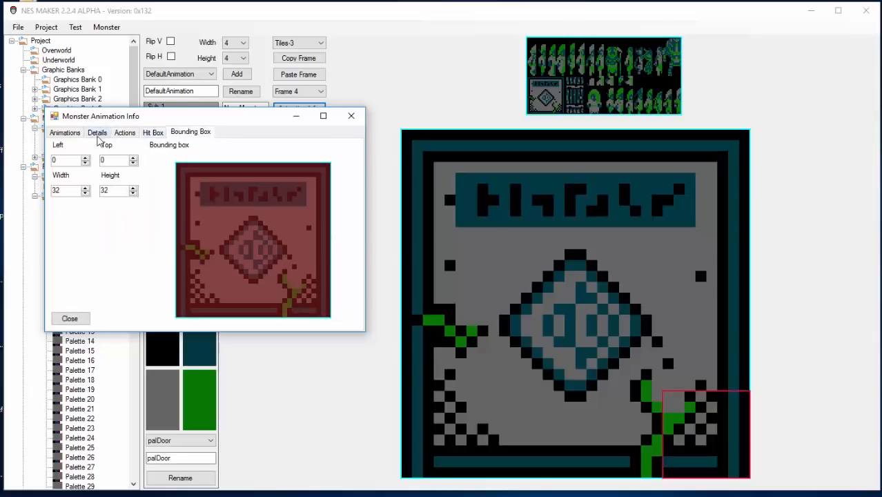
left_click(69, 133)
left_click(66, 316)
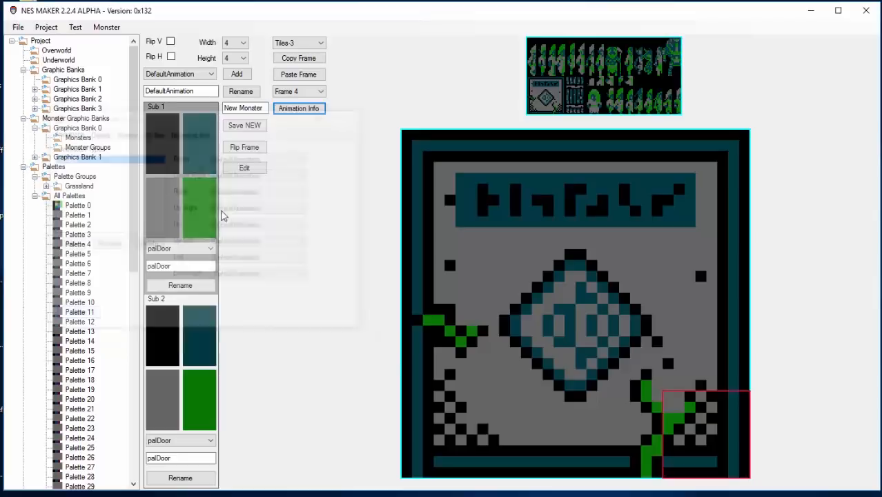
left_click(297, 109)
key("Right")
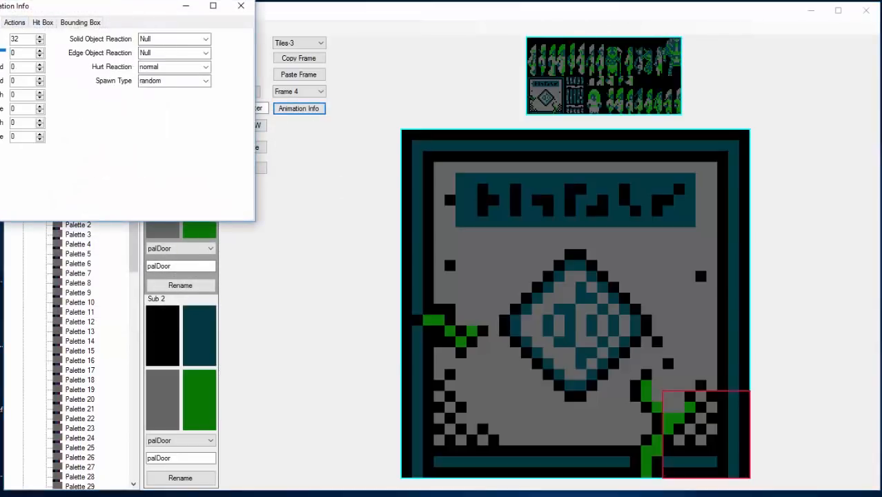
left_click_drag(54, 7, 138, 24)
left_click(49, 221)
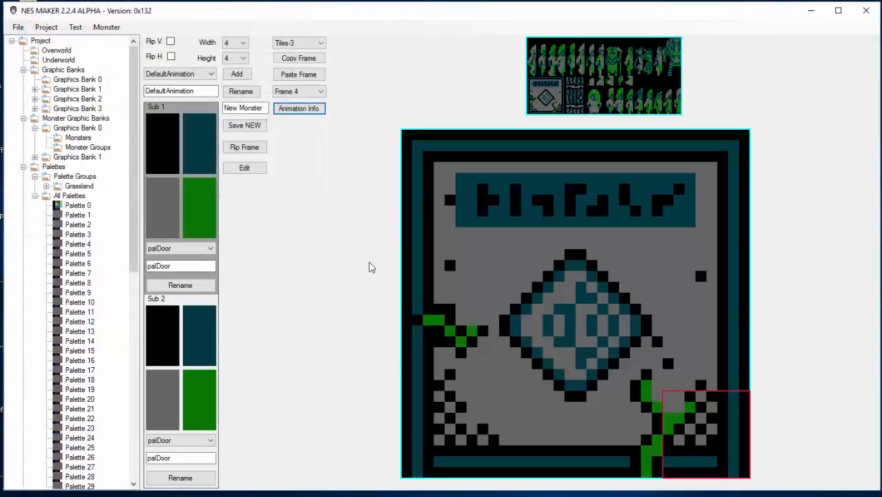
- Name the monster Door and save it as a new monster
left_click(256, 108)
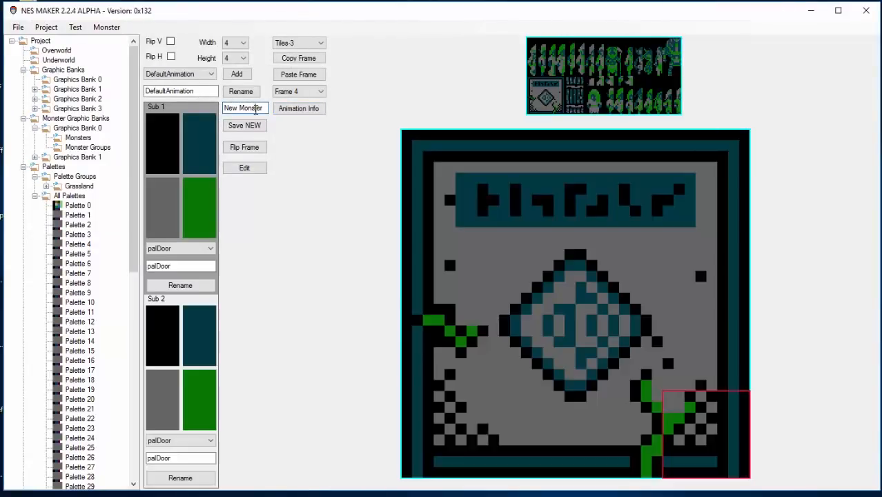
left_click_drag(262, 108, 166, 88)
type("r")
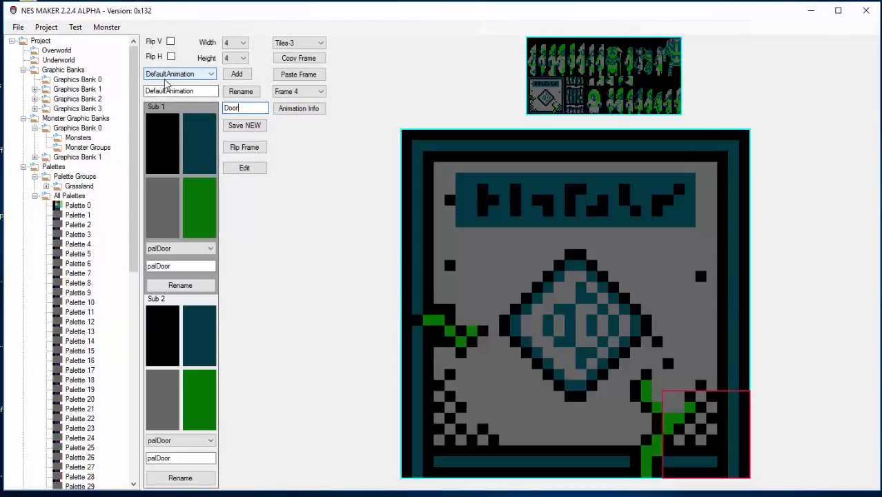
left_click(253, 125)
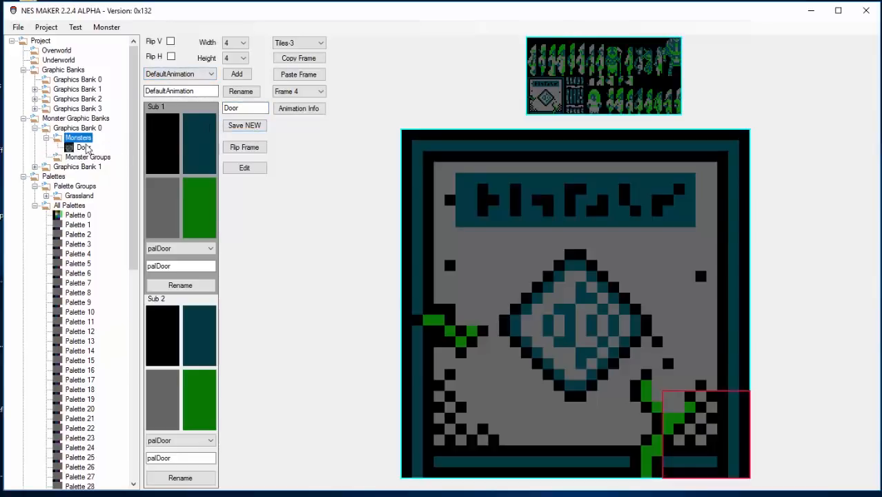
- Start a monster group in Graphics Bank 0 with tileset Tiles-3 and Door as its first monster
left_click(88, 157)
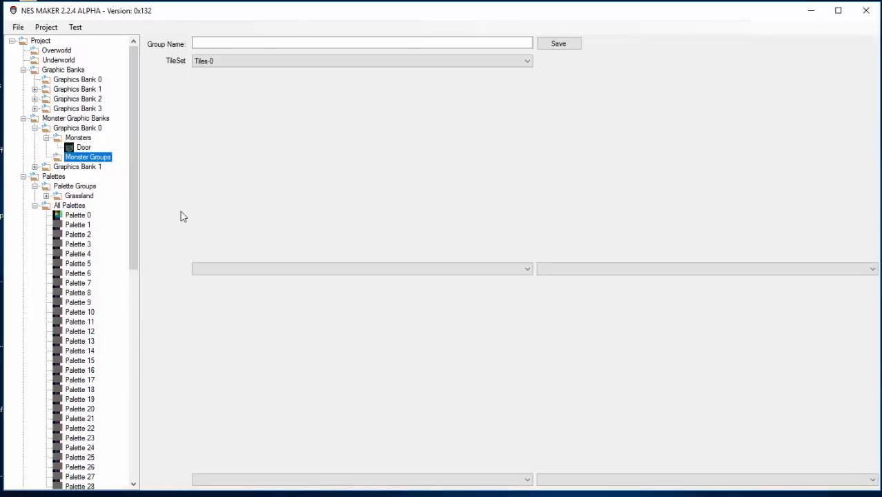
left_click(323, 269)
left_click(323, 269)
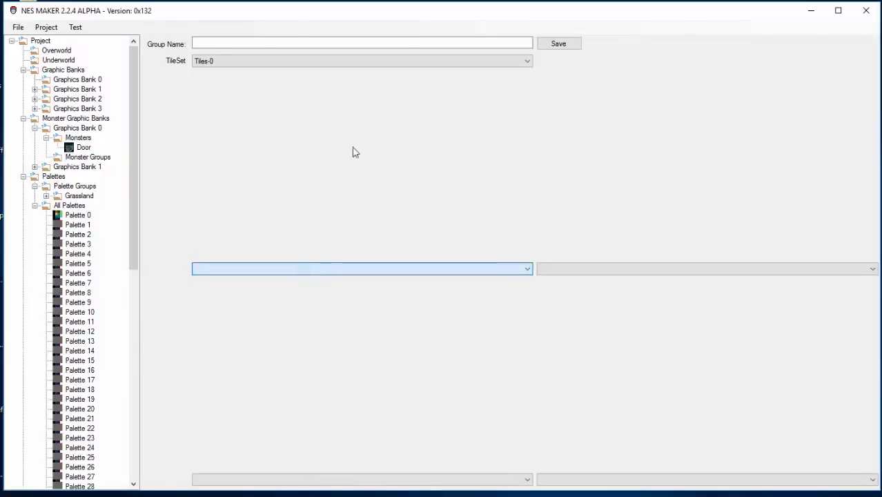
left_click(359, 61)
left_click(353, 96)
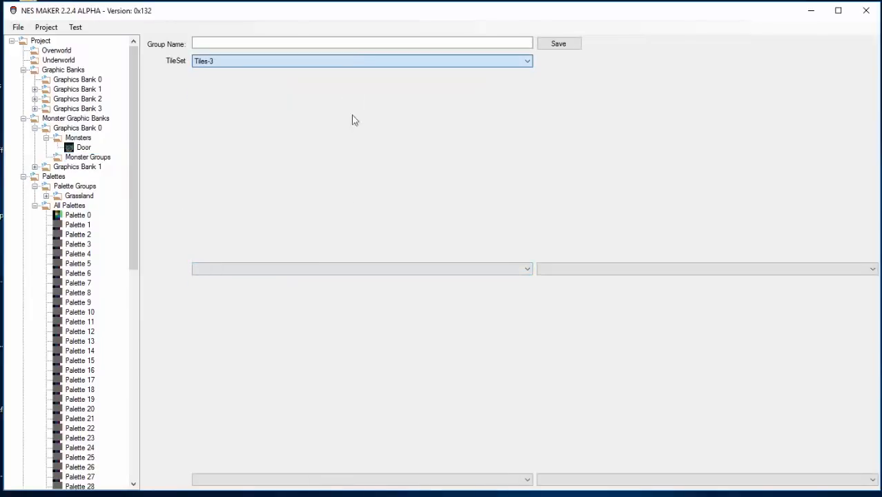
left_click(345, 269)
left_click(350, 282)
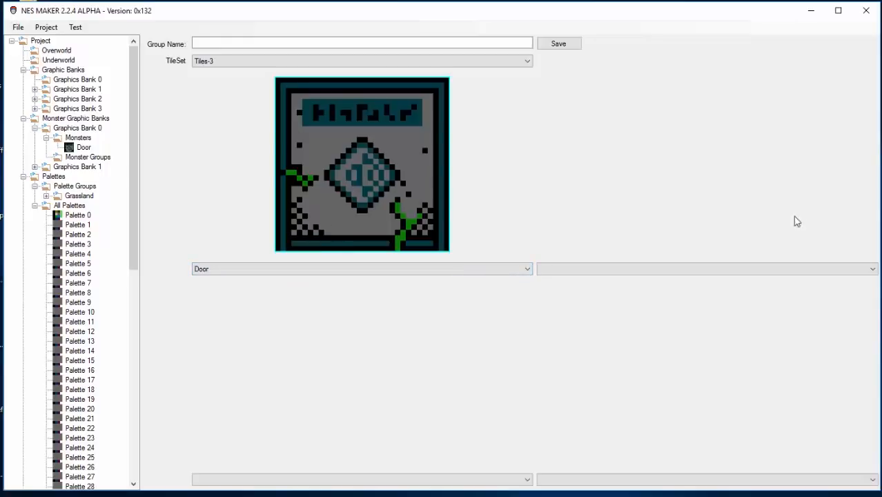
- Name the monster group doorAndDude, save it and expand the list of monster groups
left_click(415, 43)
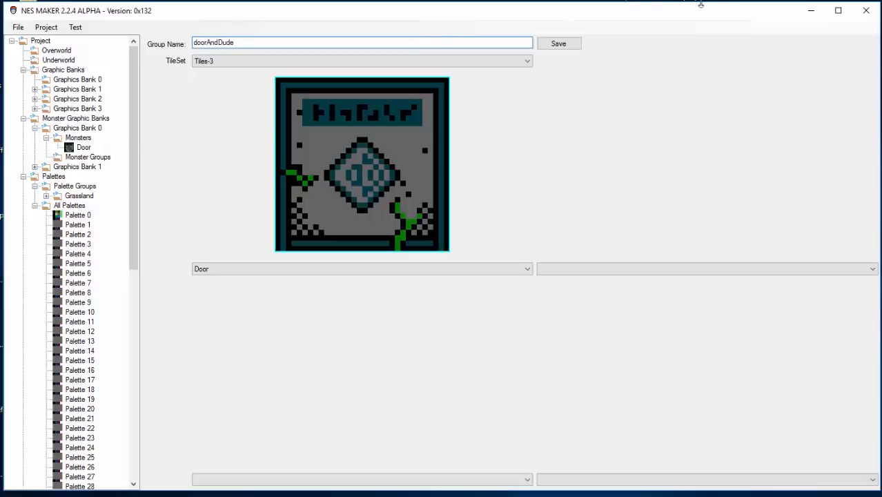
left_click(569, 44)
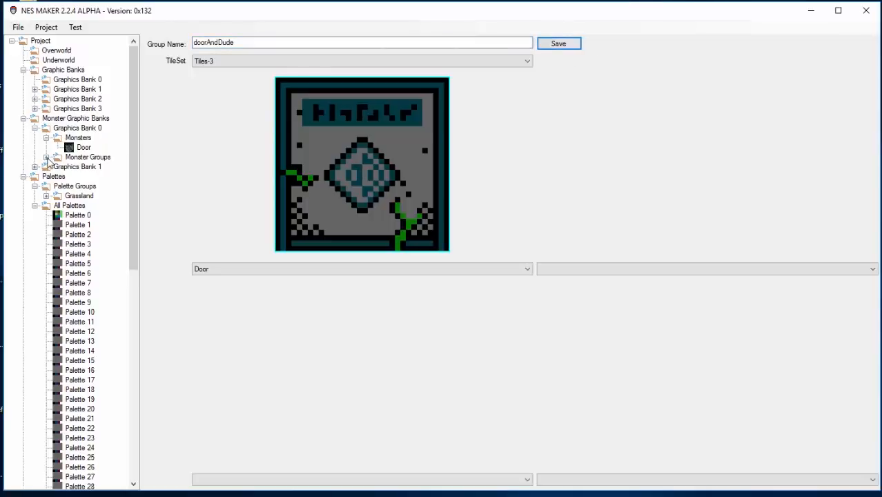
left_click(47, 158)
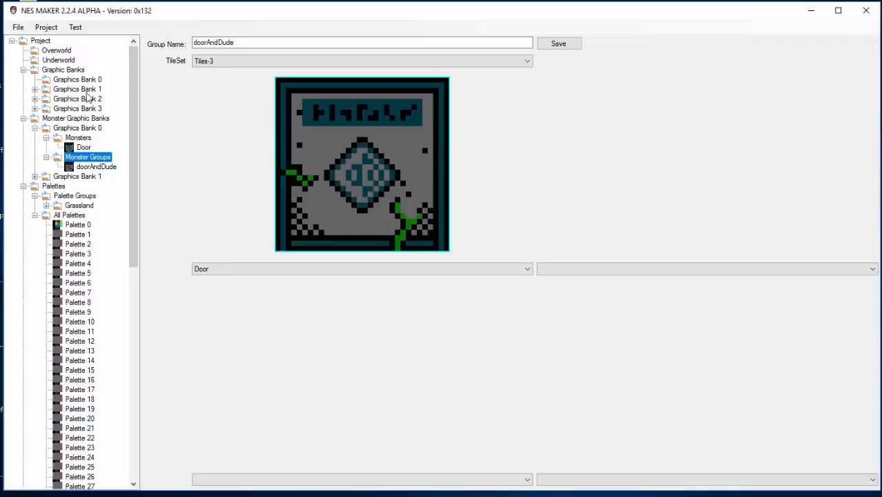
- In the temple entrance screen's details, set the day monsters to tileset Tiles-3 and monster group doorAndDude
left_click(70, 51)
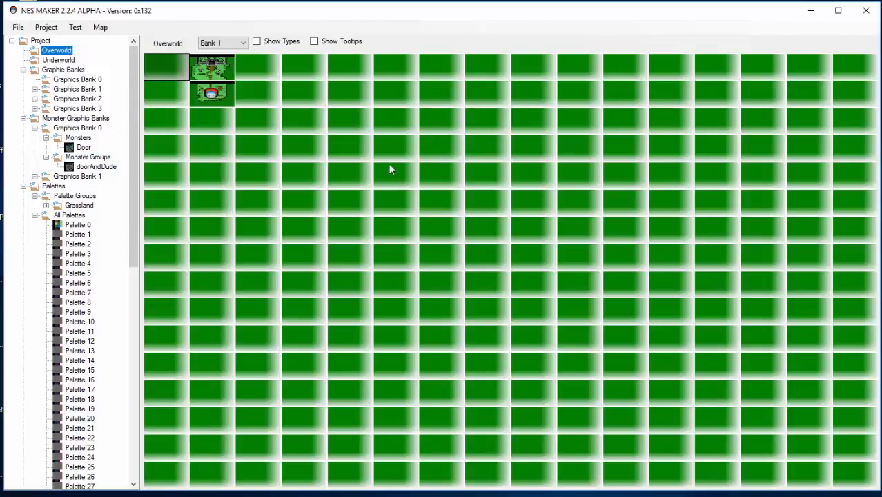
double_click(212, 72)
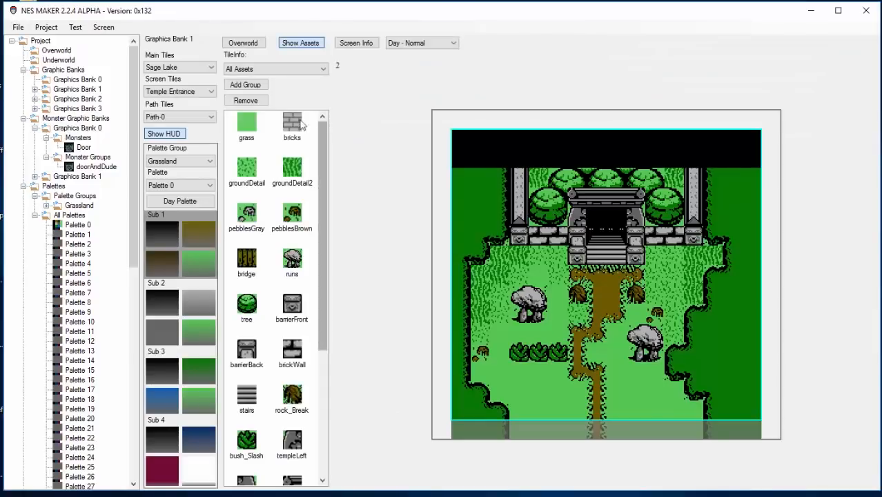
left_click(357, 43)
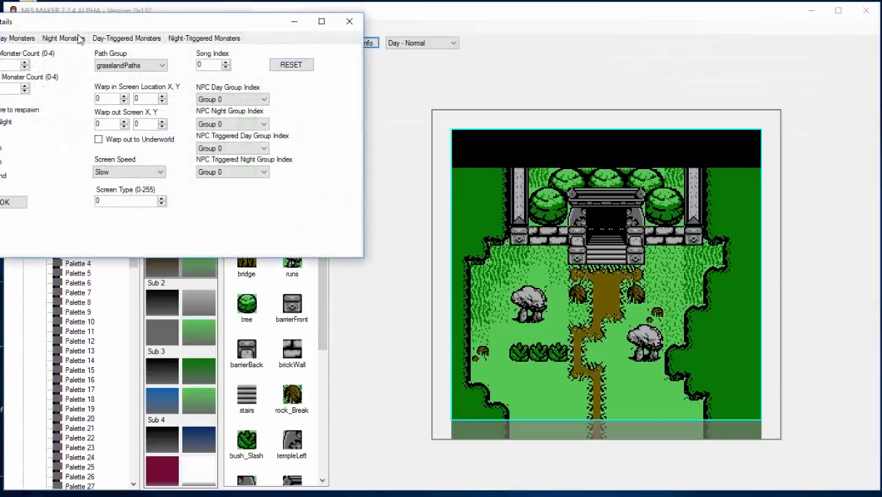
left_click_drag(99, 23, 183, 56)
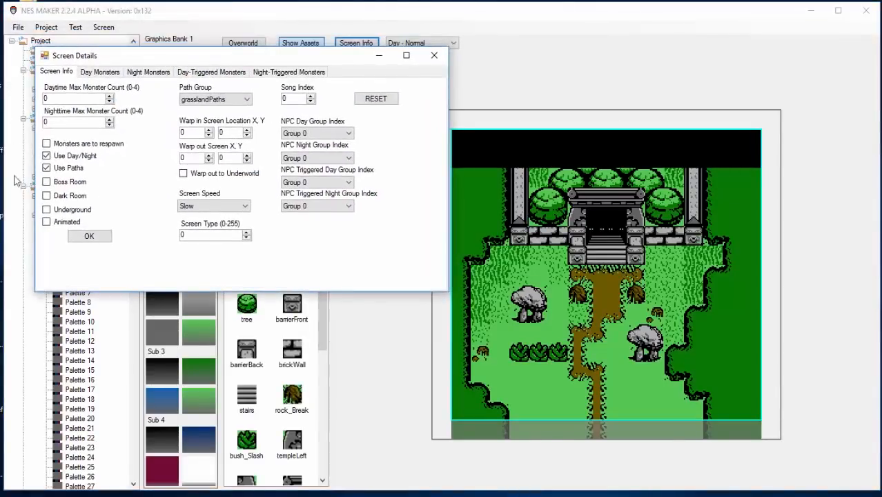
left_click(107, 72)
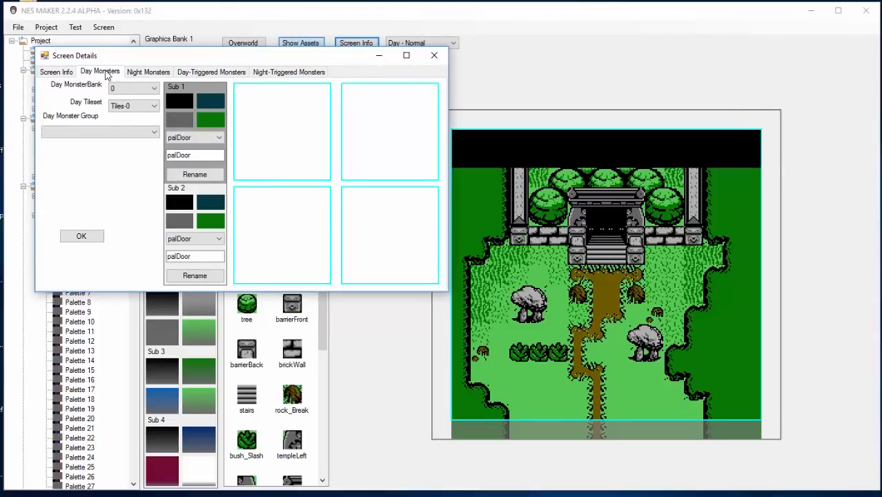
left_click(135, 105)
left_click(138, 141)
left_click(123, 133)
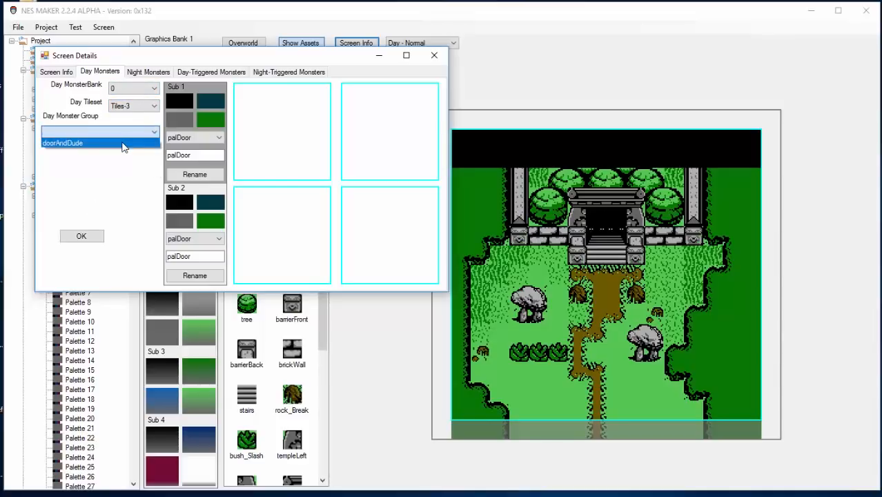
left_click(124, 143)
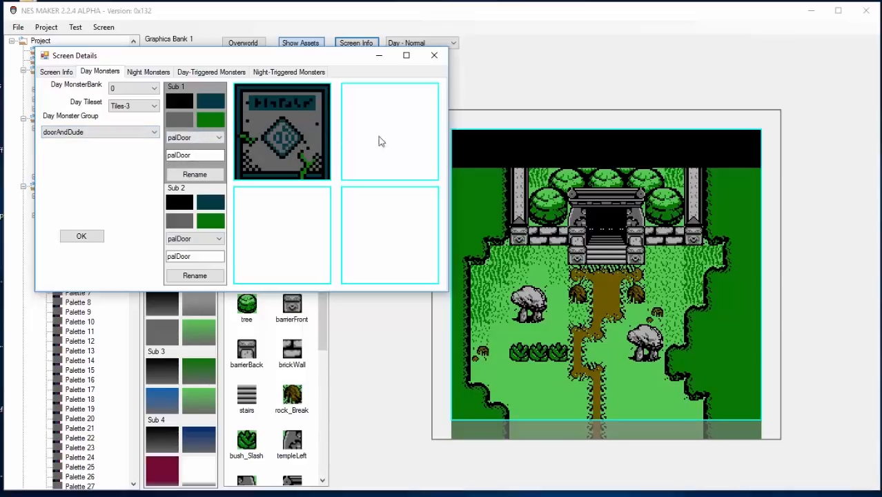
left_click(84, 236)
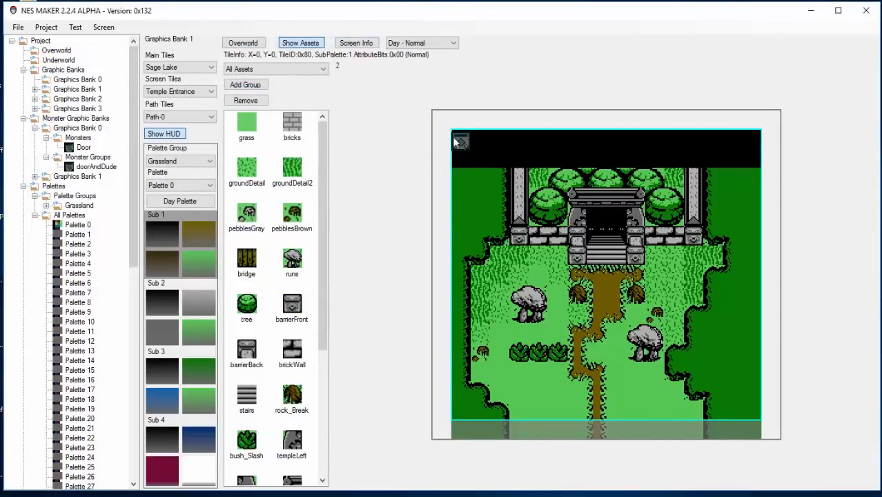
- Place the door monster in the temple's doorway, above the stairs
right_click(592, 216)
left_click(608, 238)
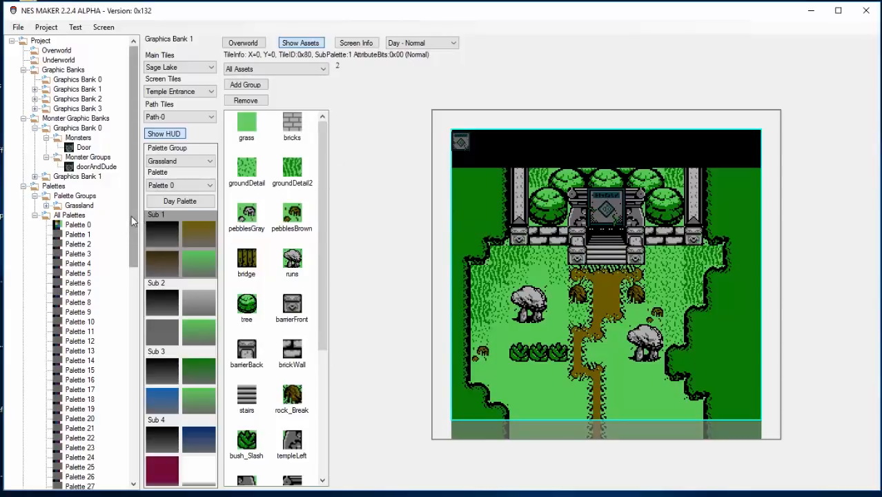
- Rename text Entry 0 as lockedDoor and give it the text "The door is locked."
scroll(107, 417, "down", 15)
left_click(48, 437)
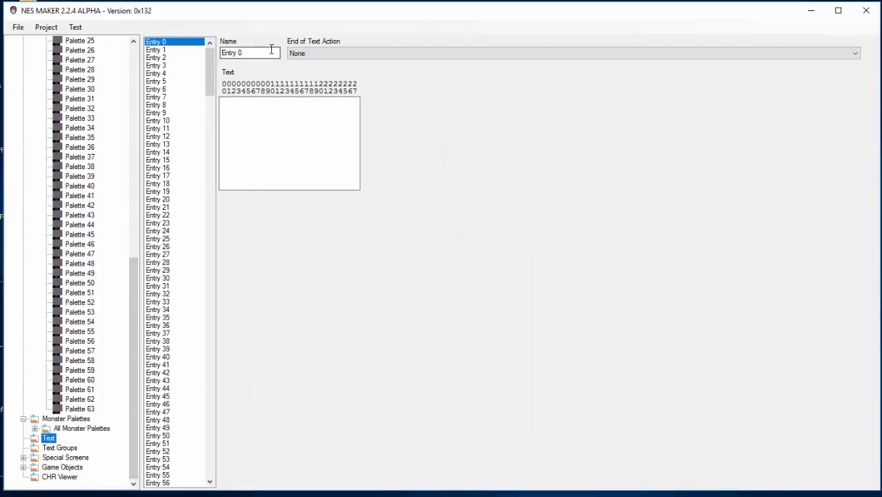
left_click(272, 49)
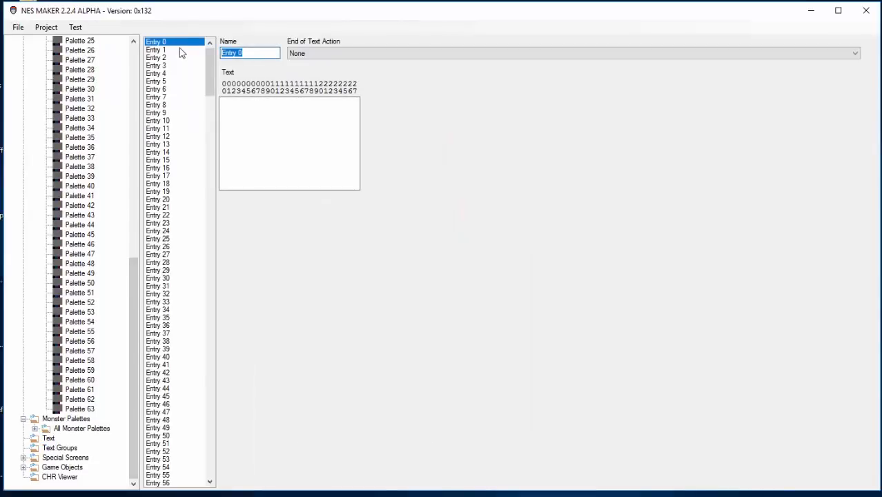
type("lockedDoor")
key("Tab")
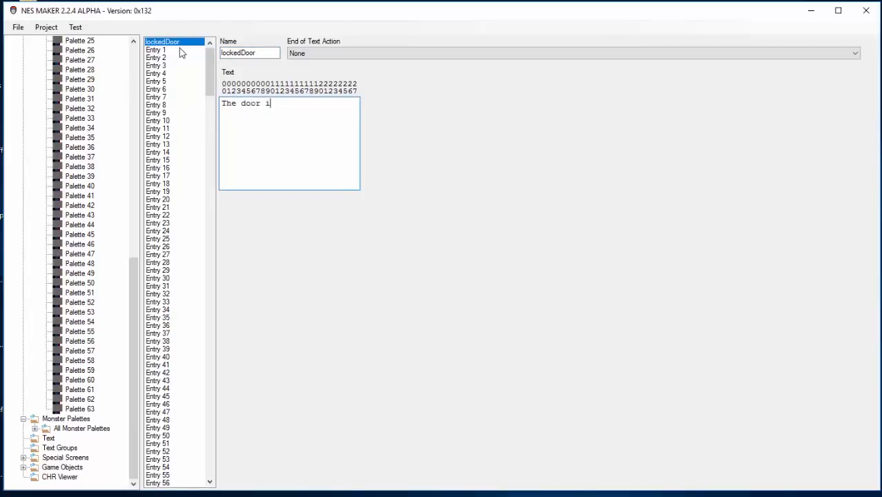
type("The door is locked")
key("BackSpace")
key("BackSpace")
- Rename text Group 0 as doorAndDude
mouse_move(132, 315)
left_mouse_down()
mouse_move(132, 302)
mouse_move(140, 306)
left_mouse_up()
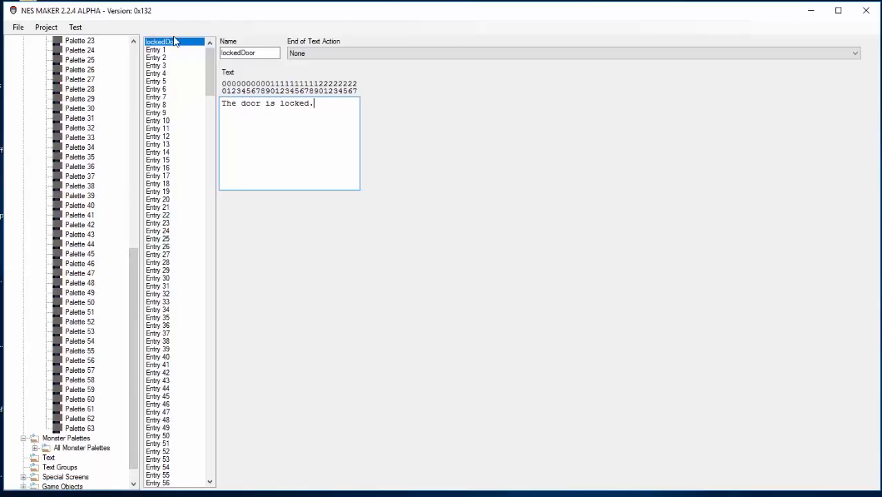
left_click_drag(138, 298, 139, 308)
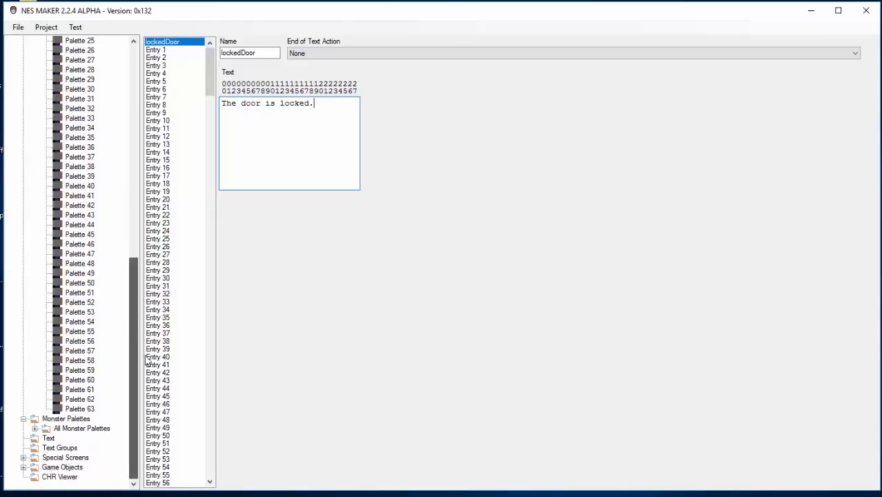
left_click(69, 449)
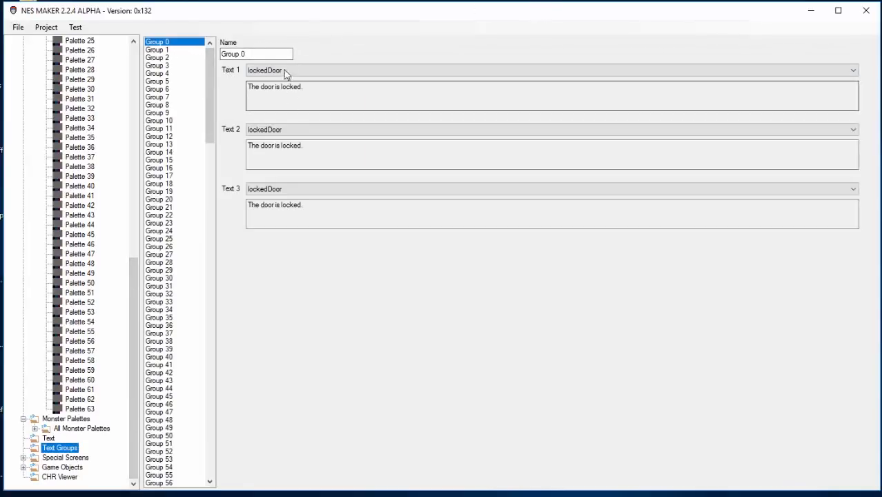
key("Tab")
type("d")
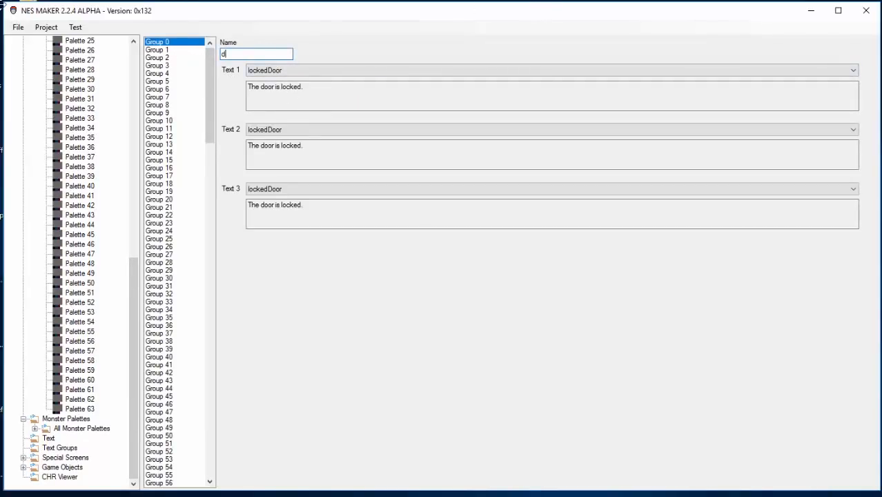
type("oorAndDude")
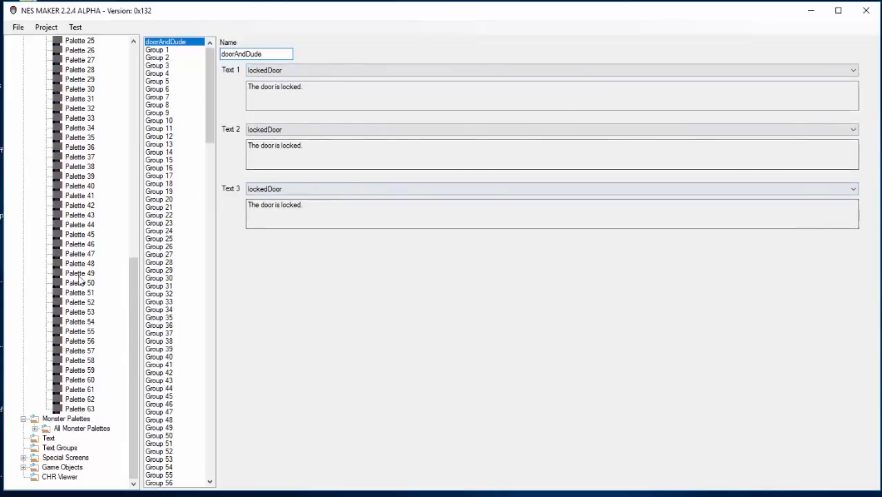
- In the temple overworld screen's details, choose doorAndDude as the NPC Day Group Index and accept the settings
left_click_drag(135, 274, 133, 46)
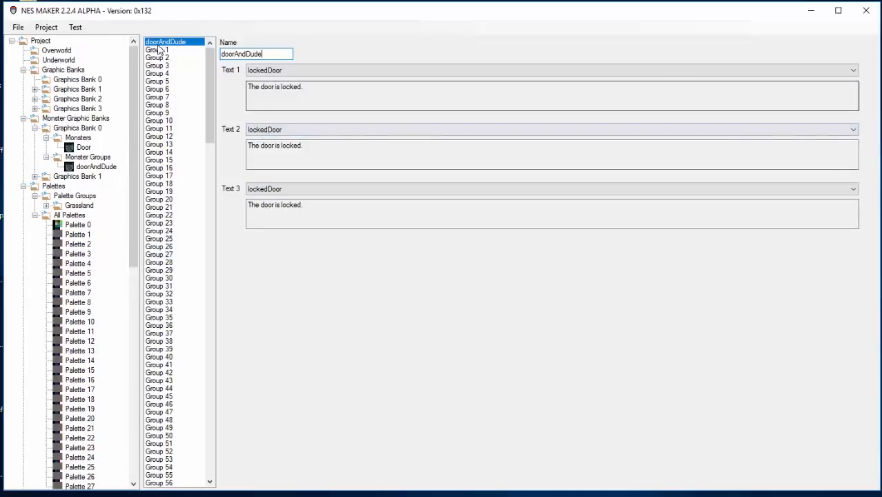
left_click(58, 51)
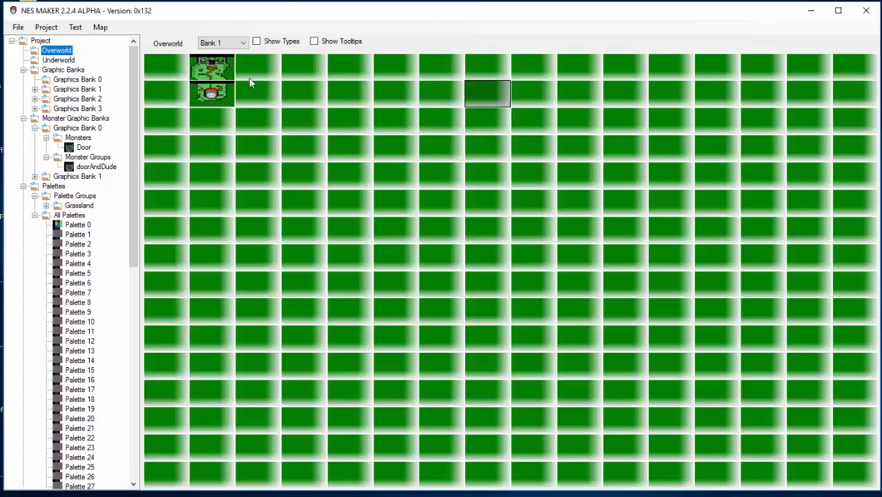
double_click(198, 73)
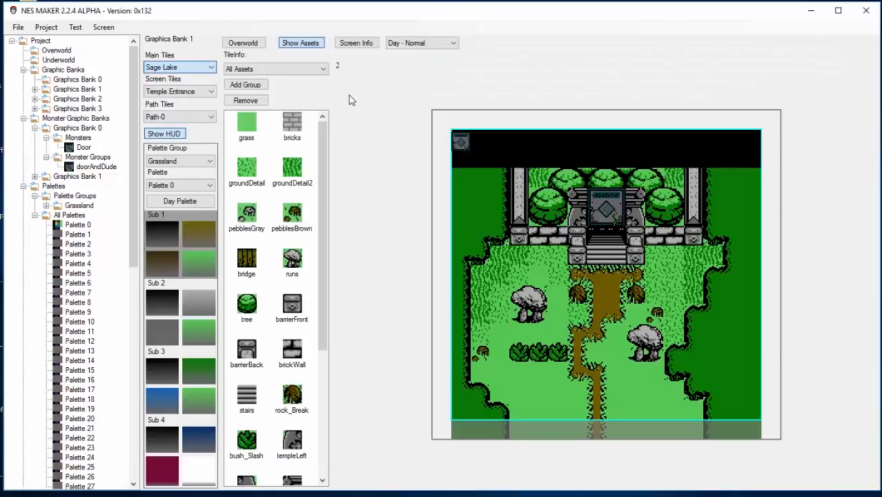
left_click(344, 96)
left_click(356, 42)
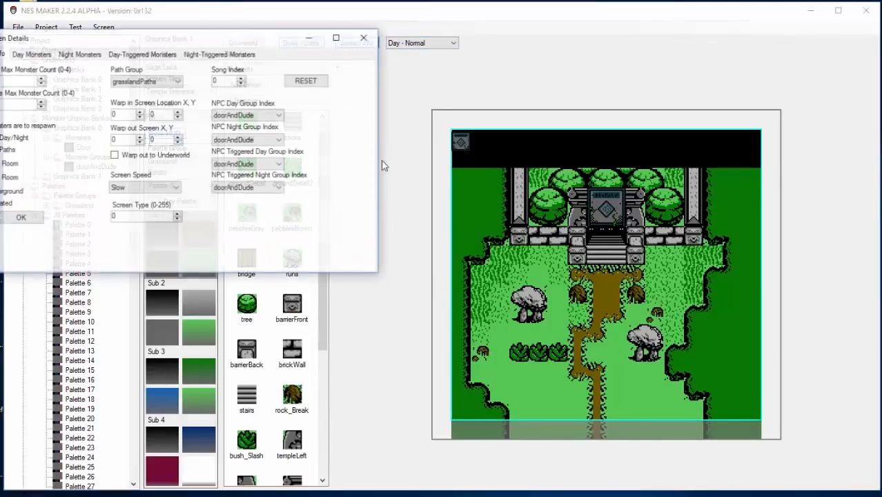
left_click_drag(164, 41, 250, 134)
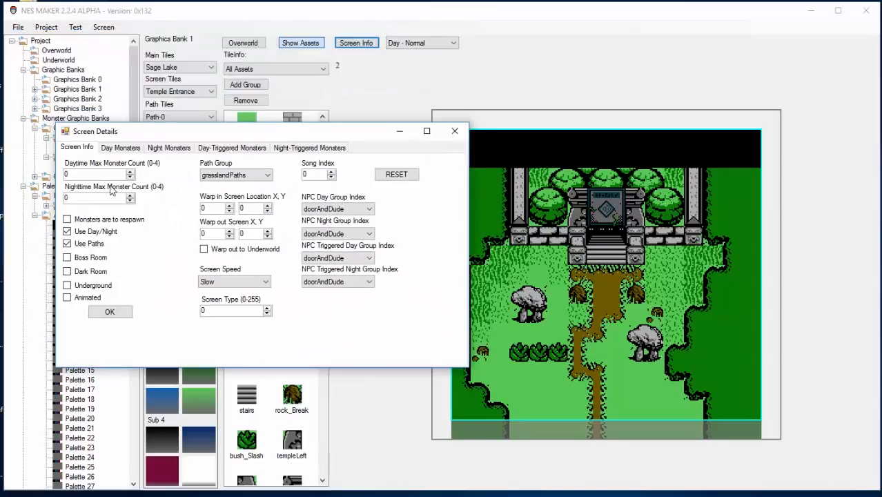
left_click(133, 150)
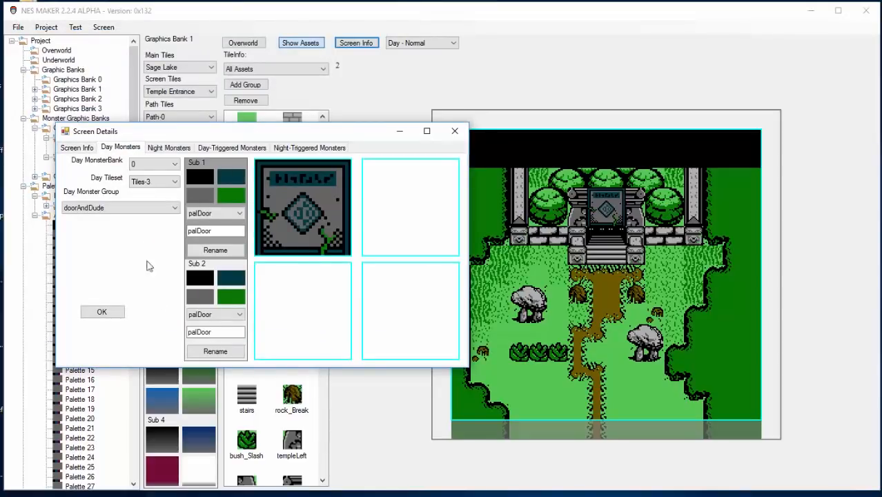
left_click(77, 149)
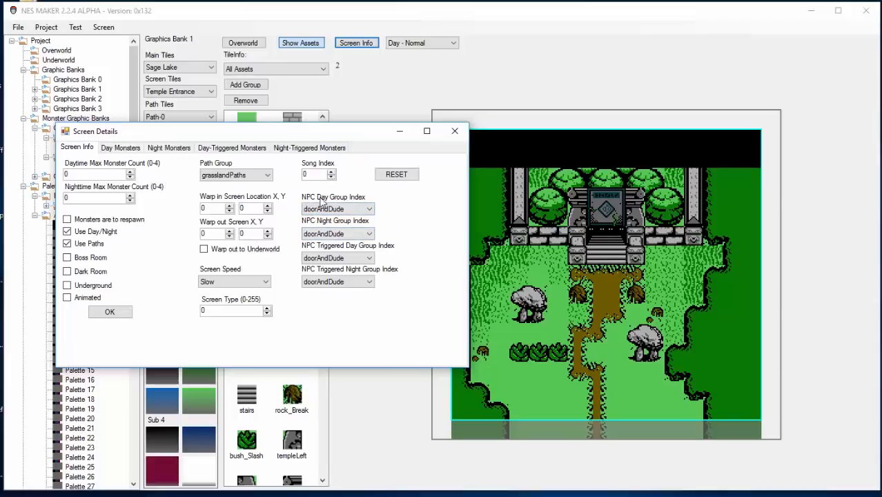
left_click(366, 209)
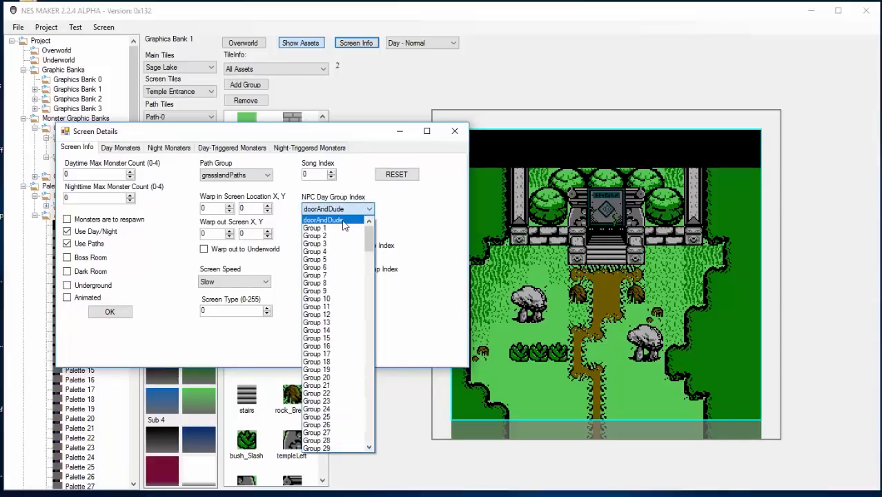
left_click(343, 220)
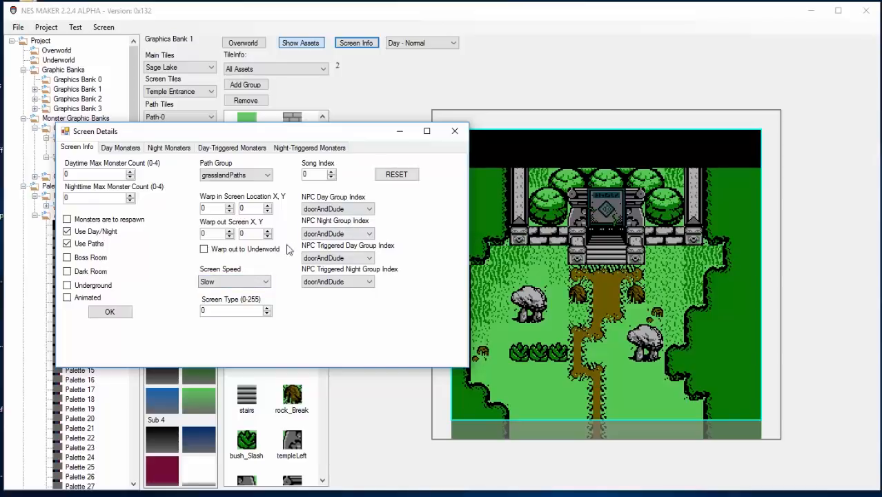
left_click(112, 312)
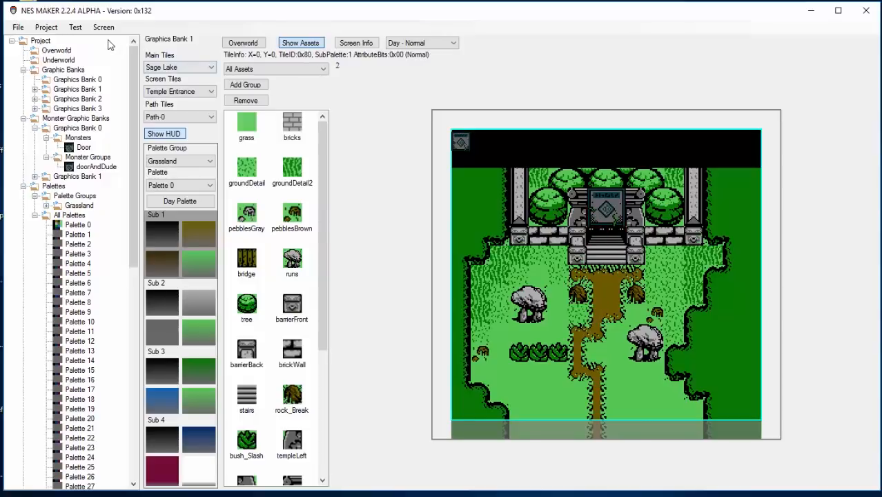
- Export the game and run it with the Mystic Searches test build
left_click(75, 27)
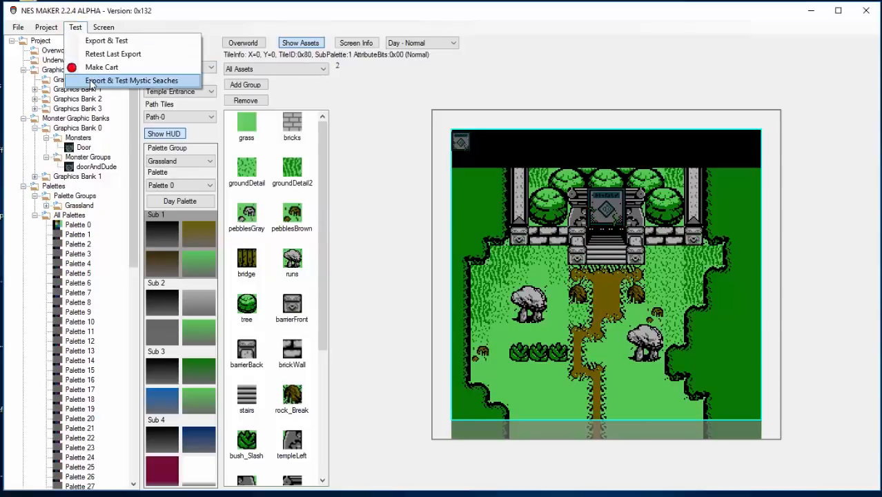
left_click(92, 80)
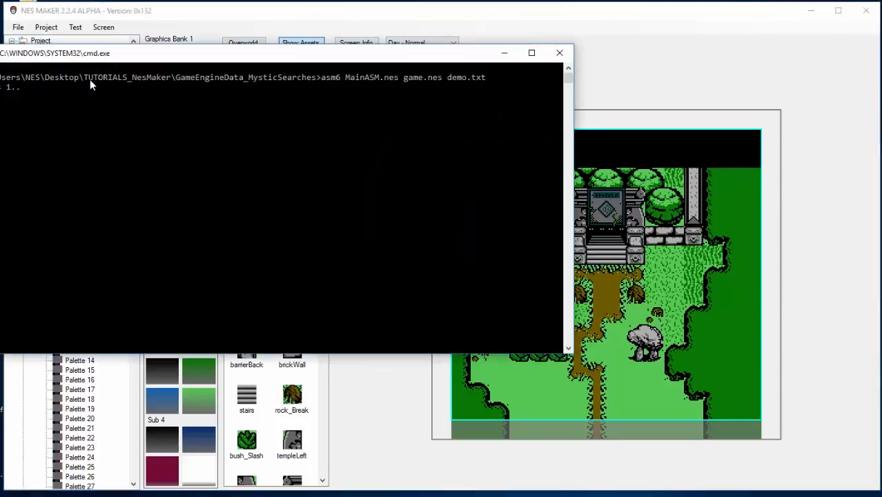
key("Return")
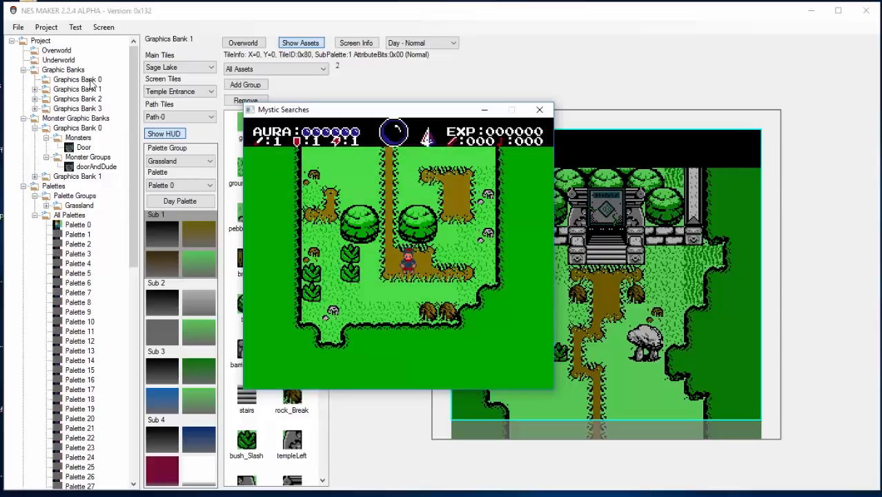
- Walk the character up to the temple door, interact with it to test its text, and walk back down the path
key("Up")
key("Left")
key("Up")
key("Up")
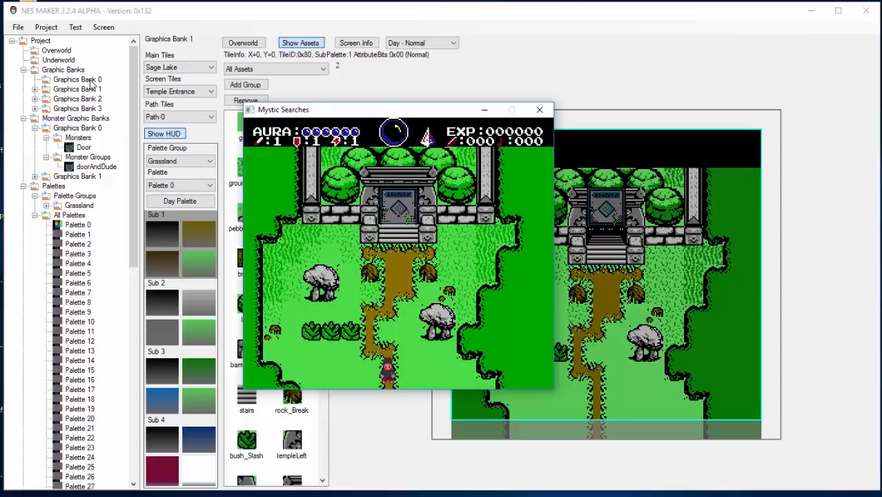
key("Up")
key("Up")
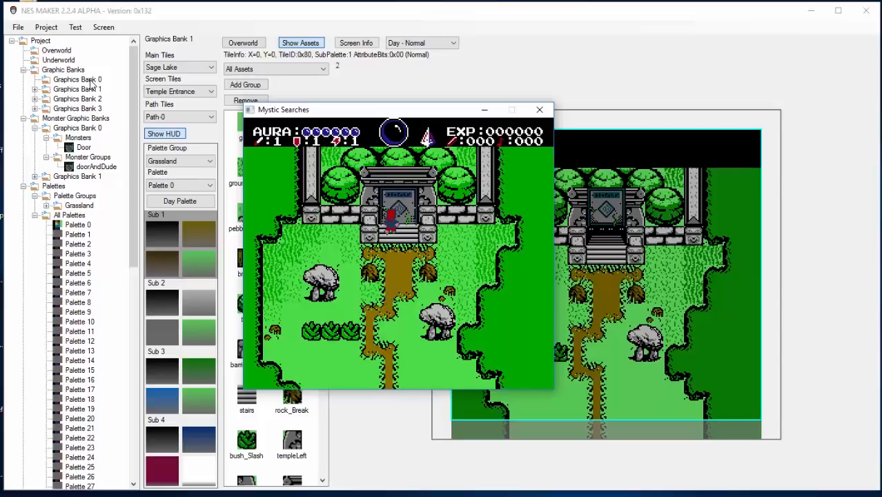
key("Right")
key("z")
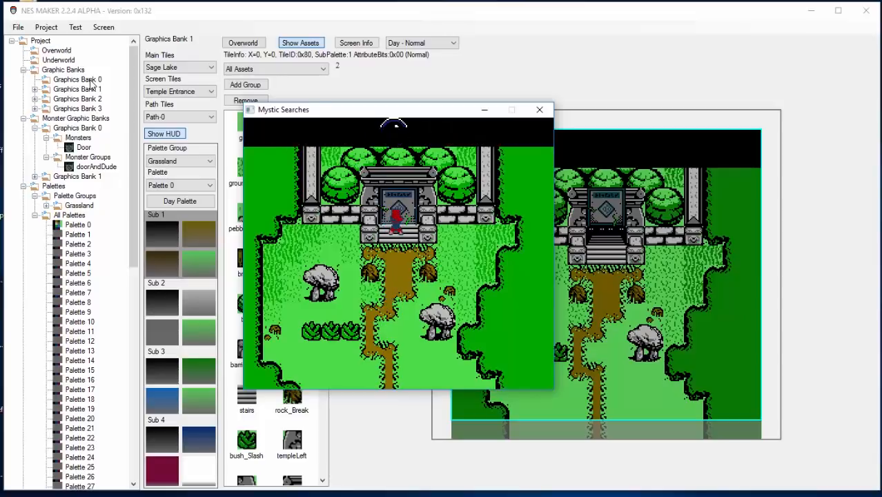
key("z")
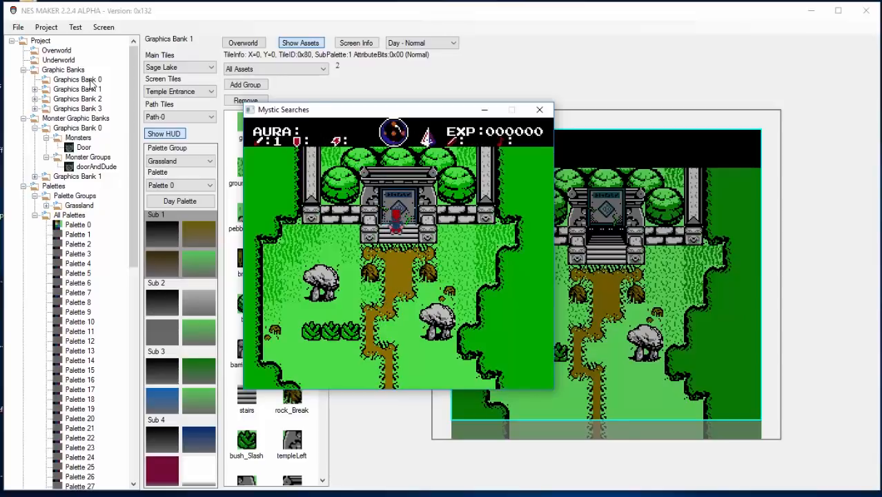
key("Down")
key("Down")
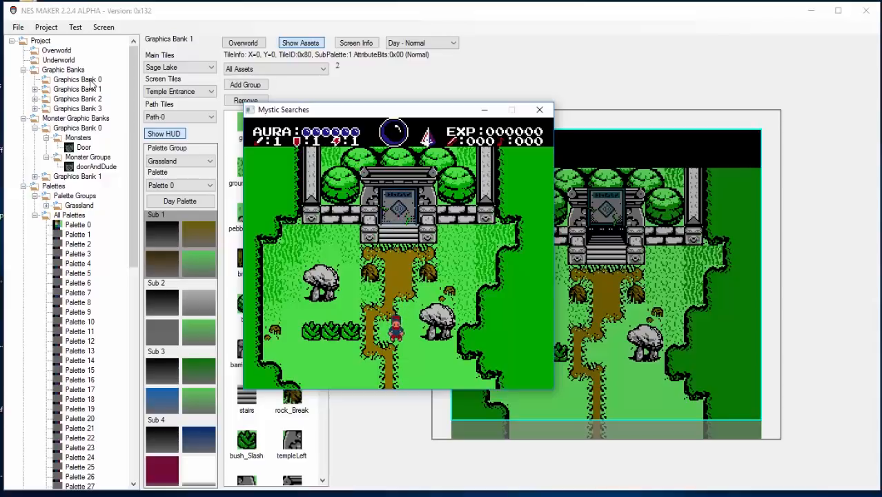
- Walk the character down into the screen below and along its dirt path, and close the test game
key("Down")
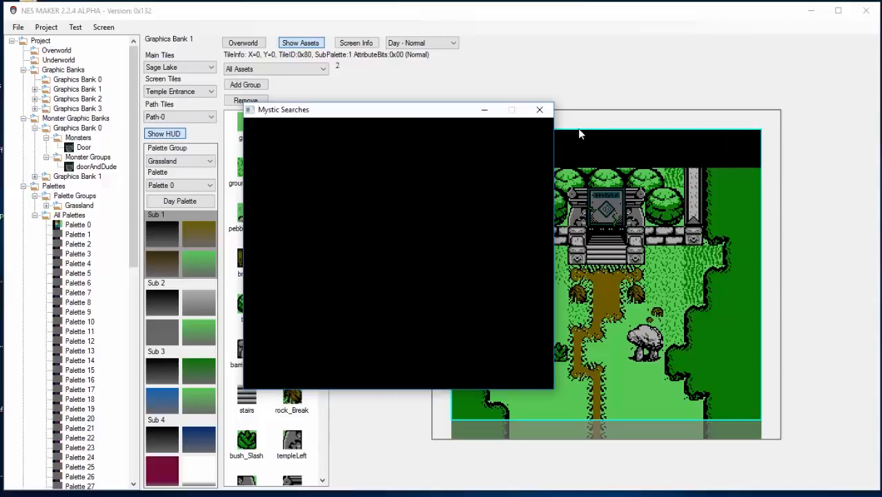
key("Down")
key("Left")
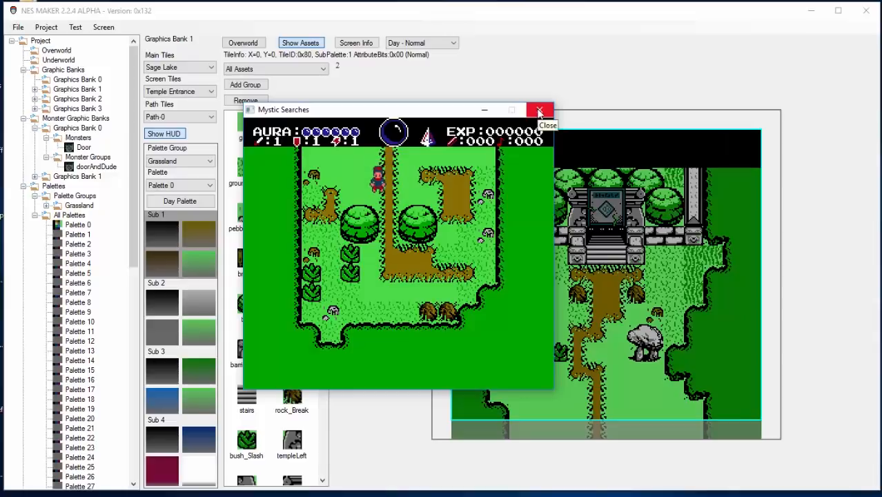
key("Down")
key("Right")
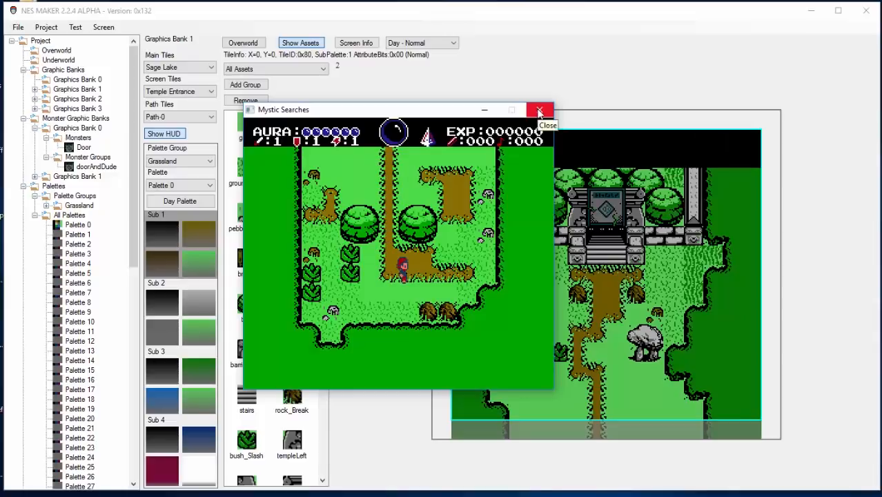
left_click(539, 111)
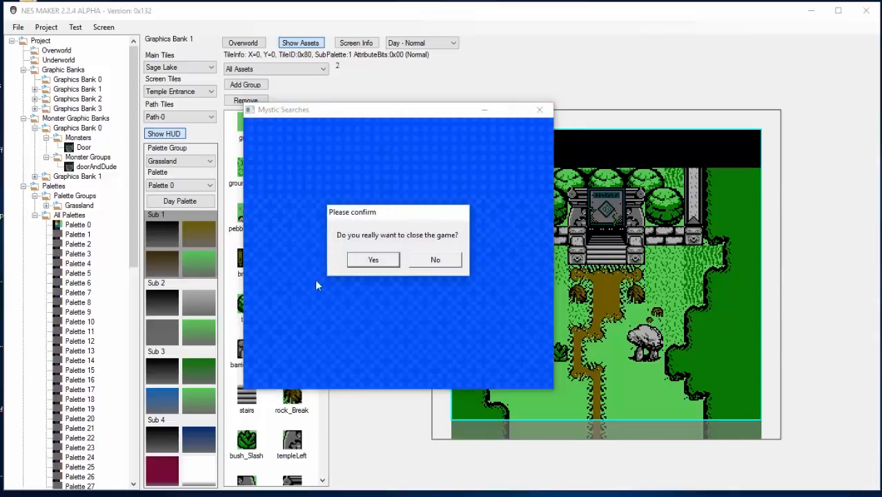
left_click(370, 260)
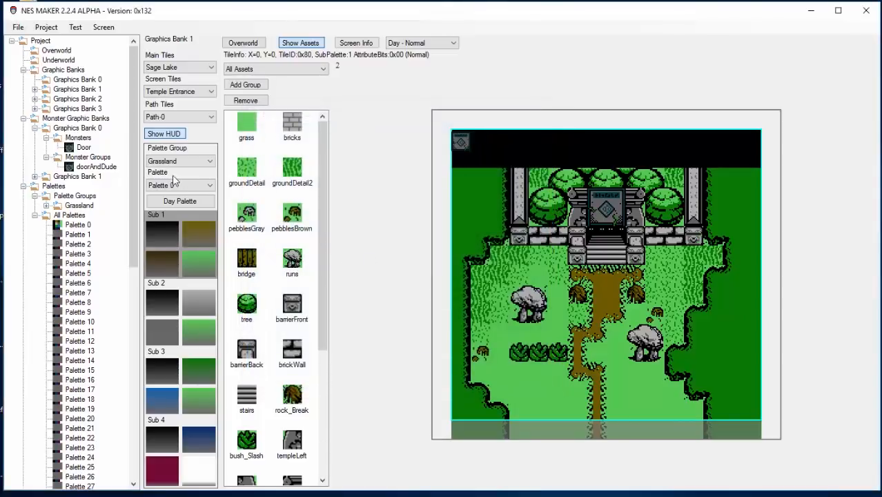
- Open the monster editor for monster Graphics Bank 0 and switch to the Tiles-3 tile set
left_click(78, 139)
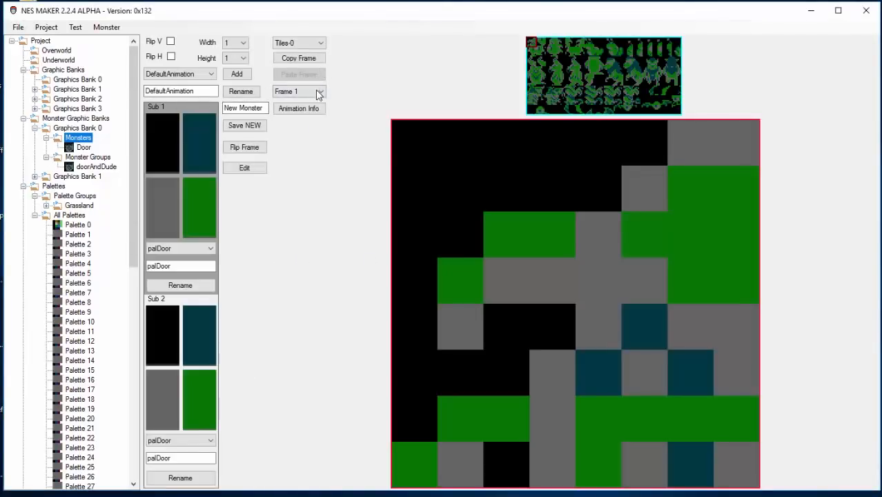
left_click(316, 44)
left_click(315, 77)
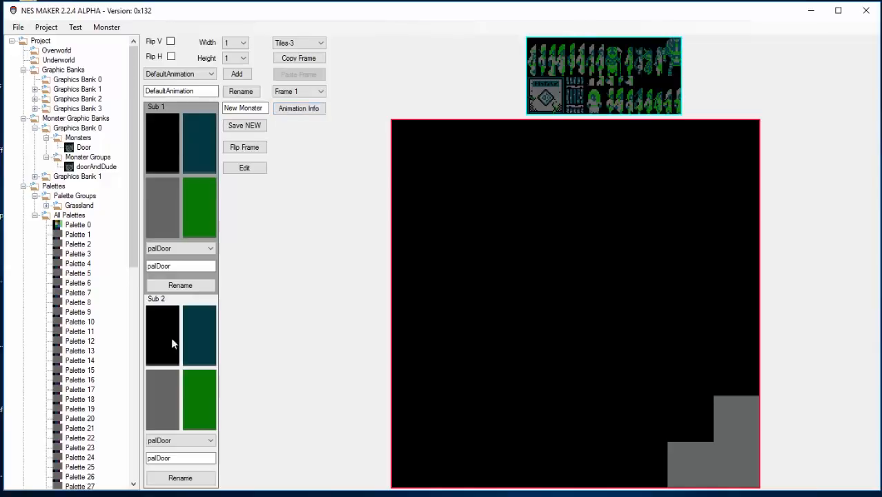
- Assign MonsterPalette 1 to Sub 2 and rename that palette dudePal
left_click(209, 440)
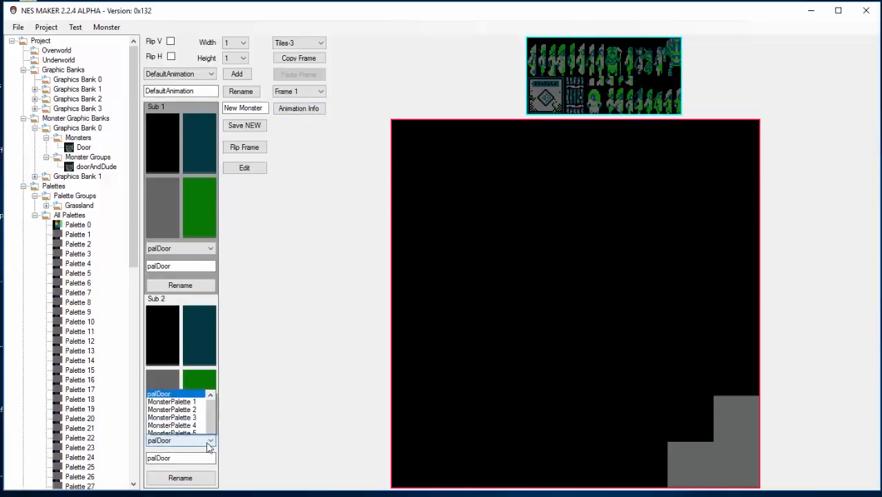
left_click(204, 209)
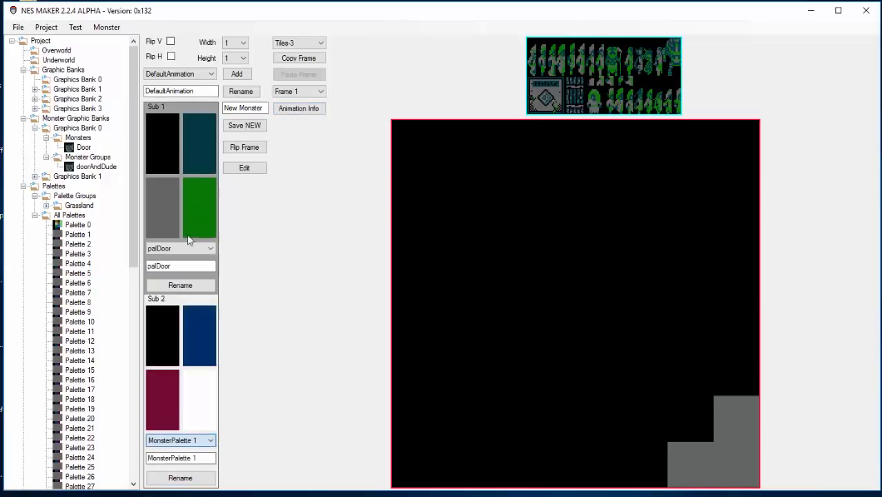
key("Tab")
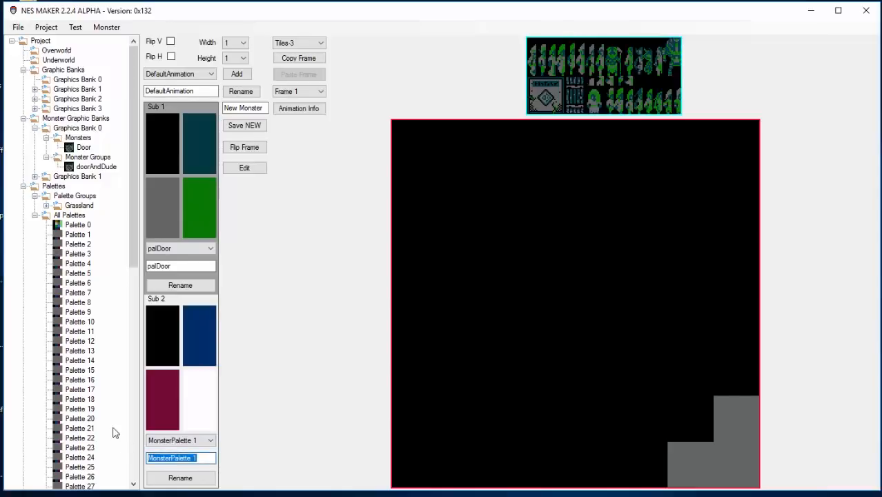
type("dudePal")
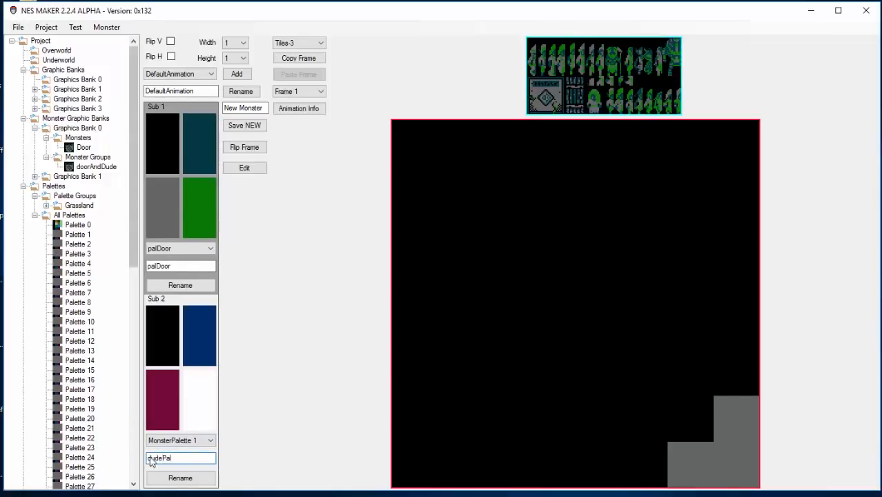
left_click(186, 482)
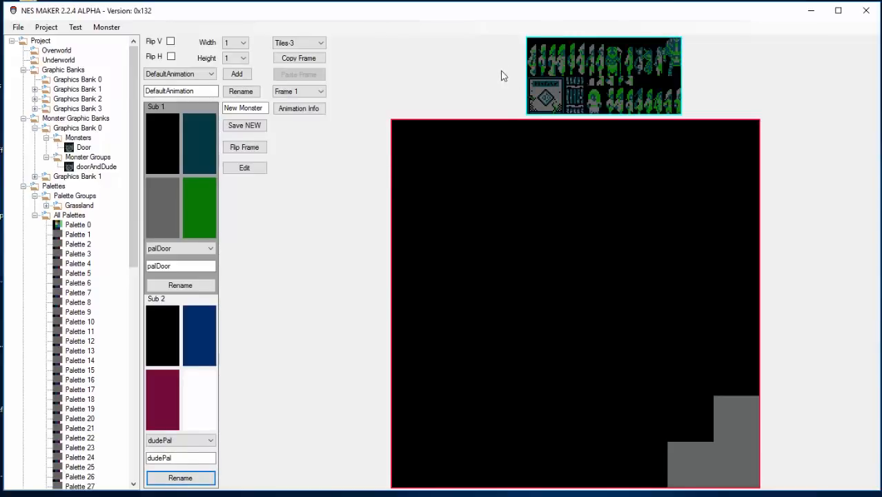
- Recolour dudePal in Sub 2, replacing dark red with medium blue, dark blue with pale pink, and white with gold
left_click(153, 328)
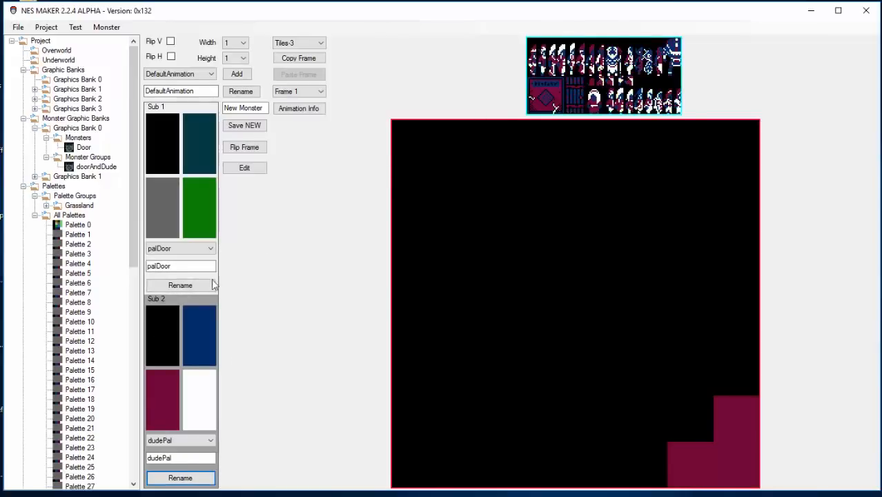
left_click(159, 389)
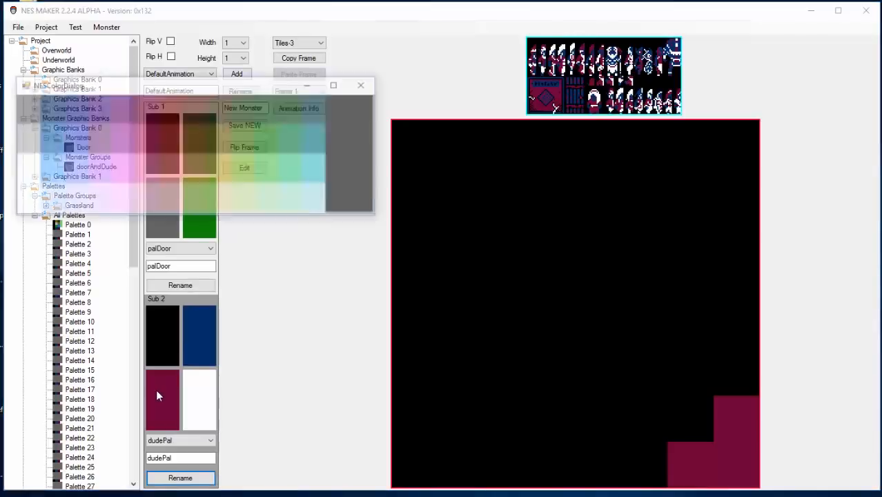
left_click(55, 140)
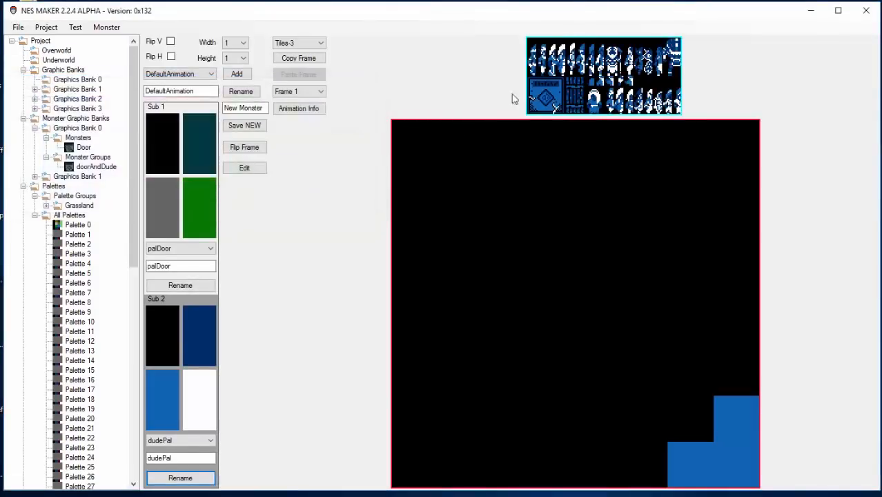
left_click(210, 343)
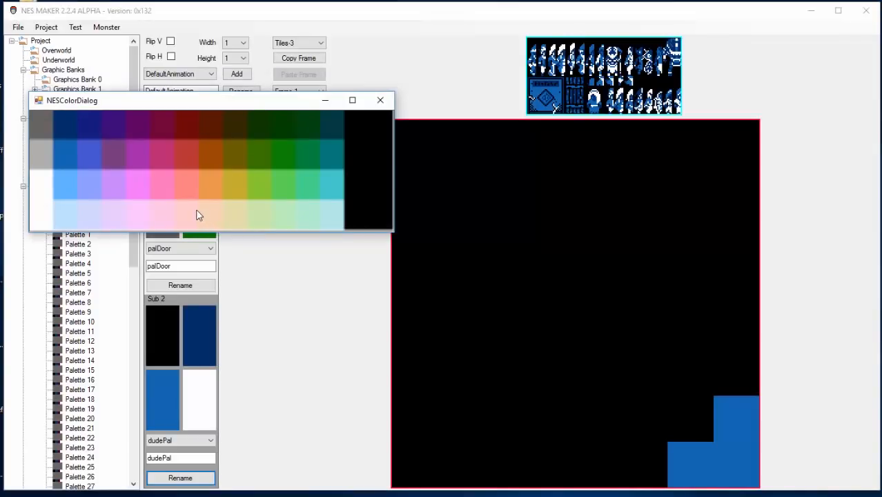
left_click(197, 216)
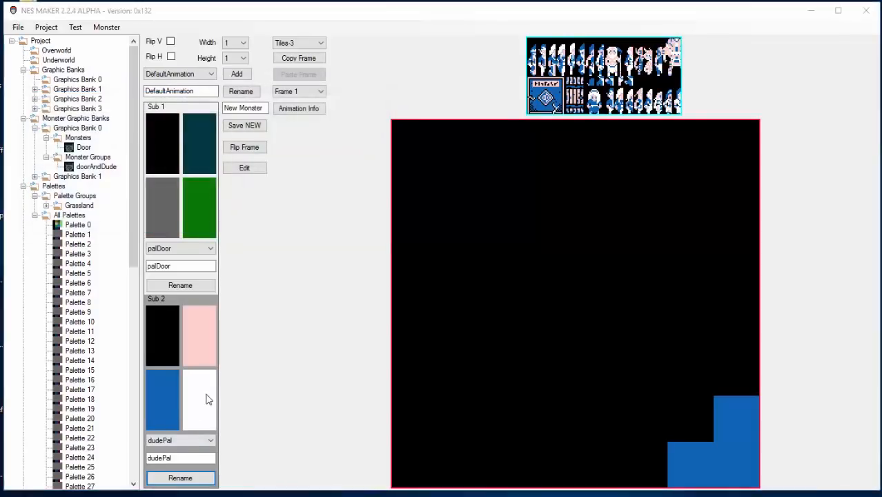
left_click(207, 399)
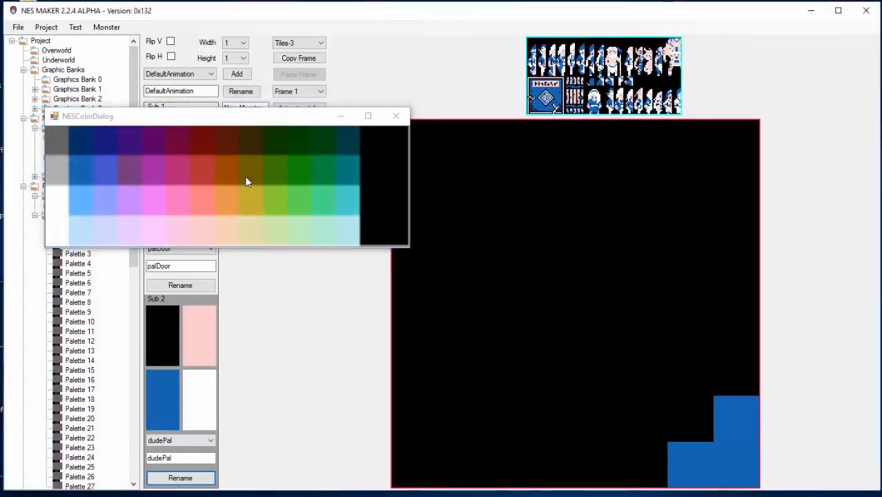
left_click(245, 182)
left_click(189, 416)
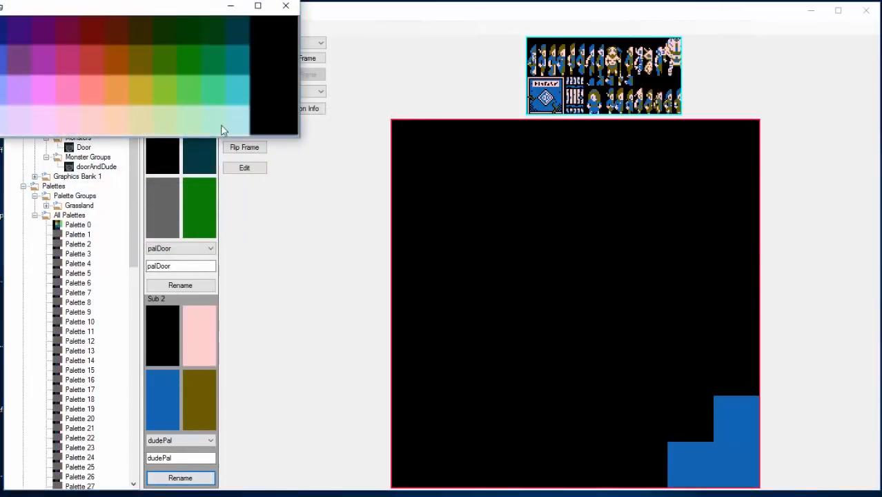
left_click(143, 89)
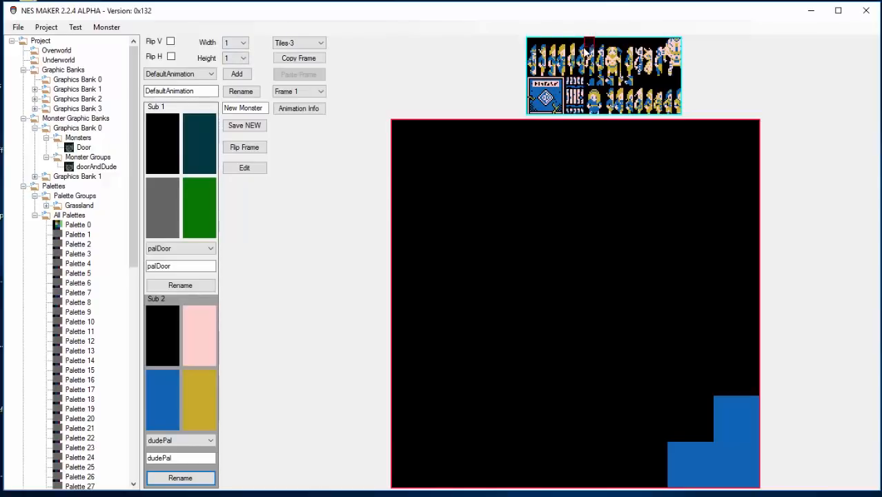
- Set the new monster's size to a width of 2 and a height of 4 tiles
left_click(238, 43)
left_click(235, 75)
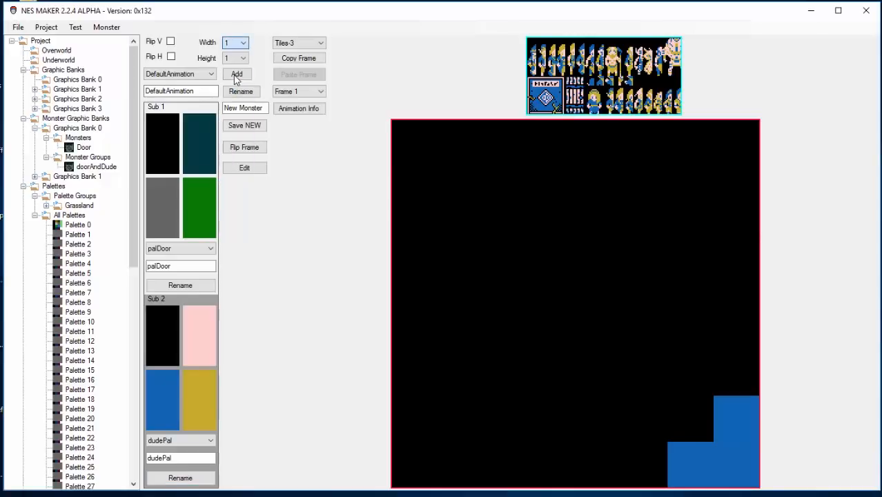
left_click(238, 43)
left_click(239, 60)
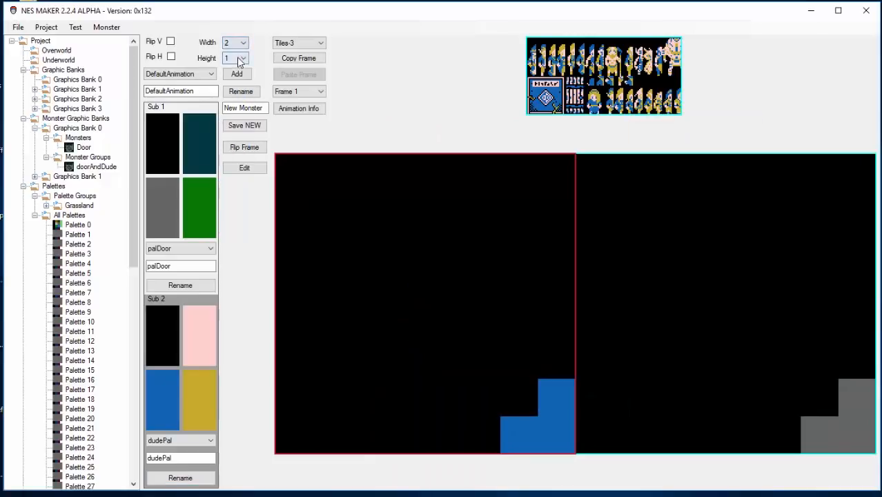
left_click(239, 58)
left_click(235, 93)
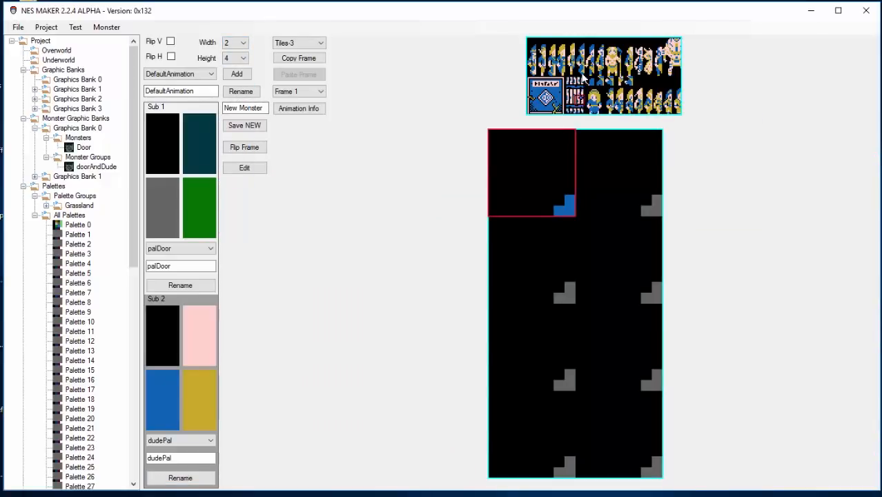
- Fill the monster's left column from top to bottom with the four half-figure tiles of the hooded robed man
left_click(582, 47)
left_click(554, 225)
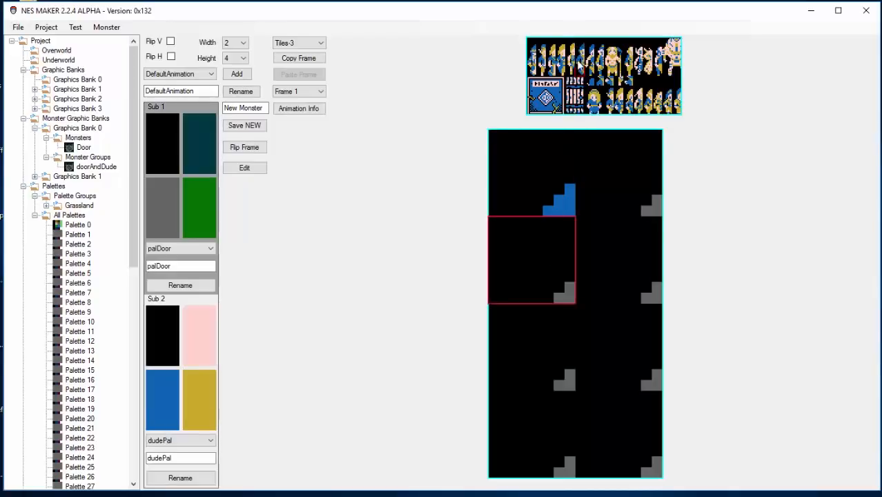
left_click(581, 57)
left_click(537, 327)
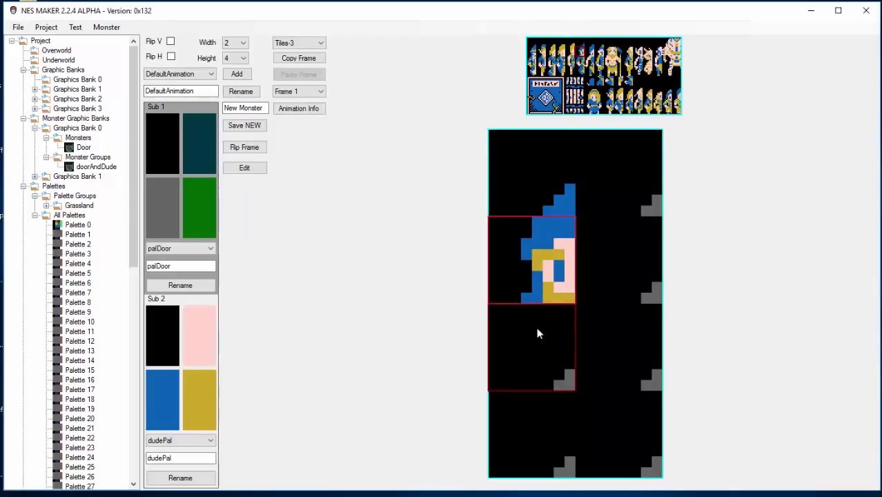
left_click(582, 66)
left_click(544, 429)
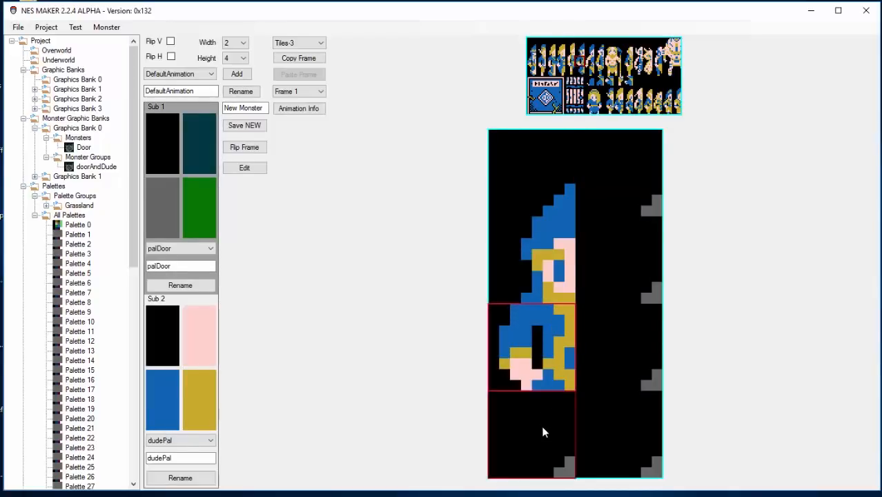
left_click(583, 74)
- Fill the monster's right column from top to bottom with the same four robed-man tiles
left_click(610, 198)
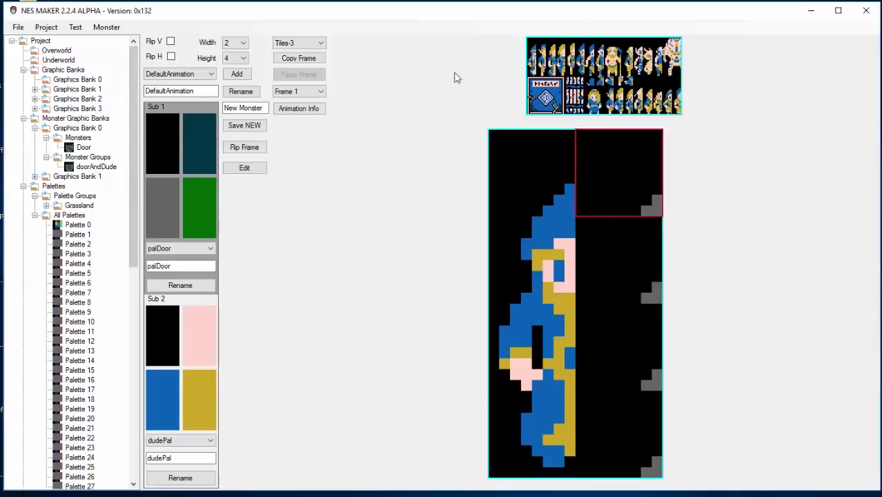
left_click(582, 50)
left_click(611, 249)
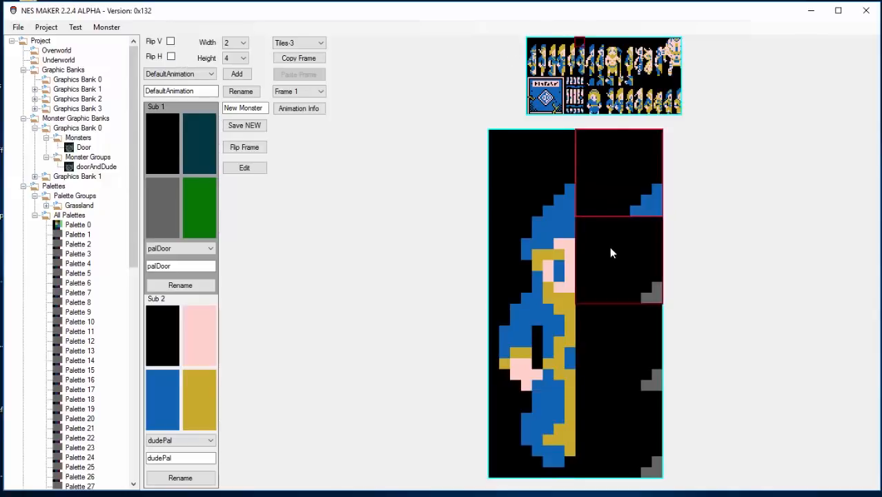
left_click(582, 58)
left_click(625, 321)
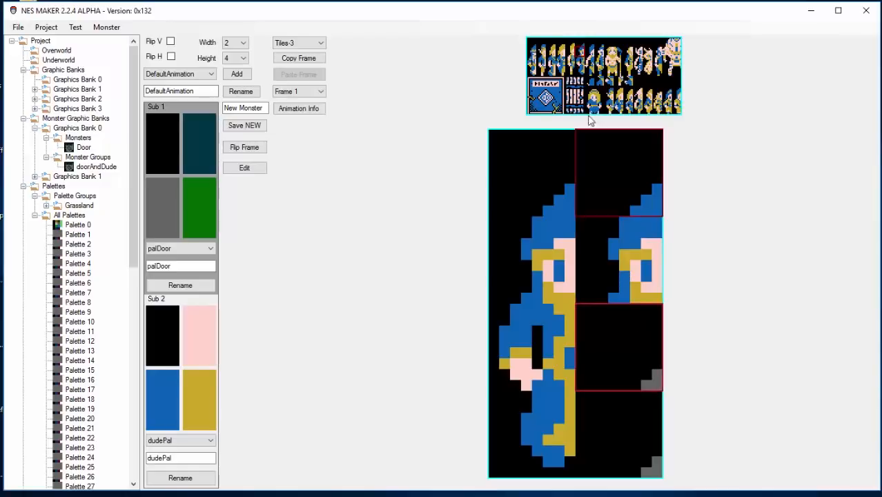
left_click(584, 69)
left_click(617, 409)
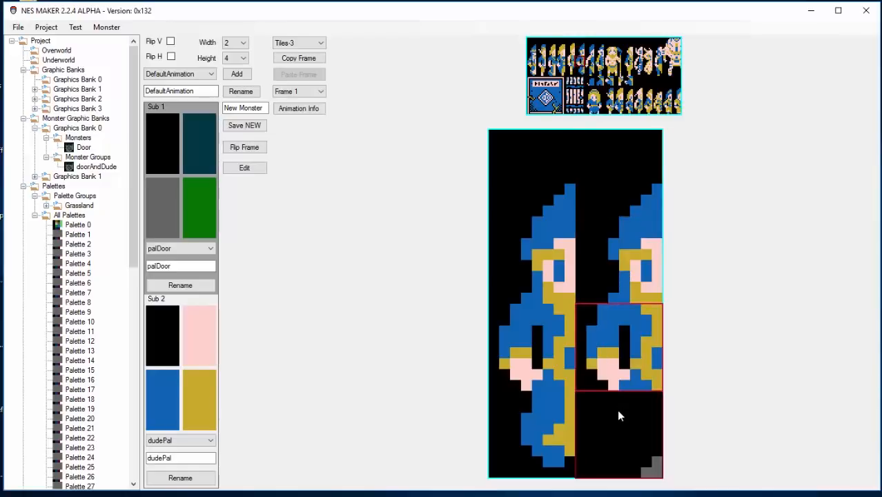
left_click(585, 83)
- Flip each of the four right-column tiles horizontally to complete the symmetrical robed figure
left_click(630, 195)
left_click(171, 58)
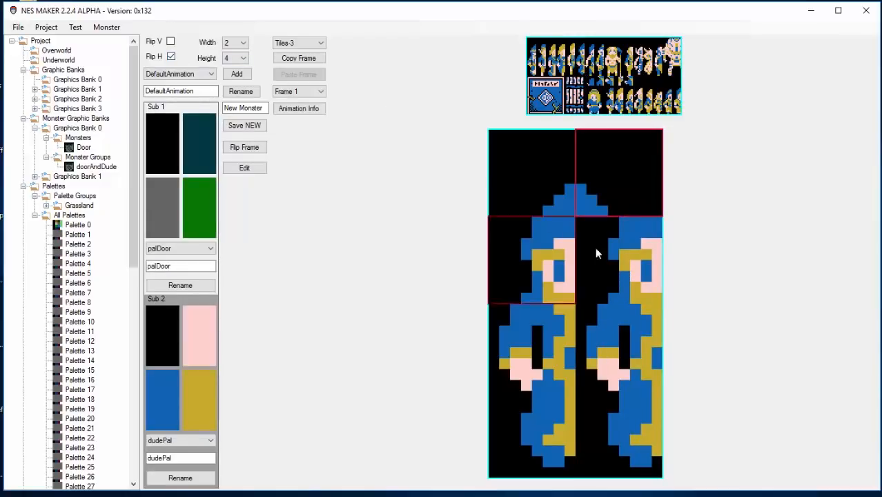
left_click(597, 252)
left_click(171, 58)
left_click(630, 322)
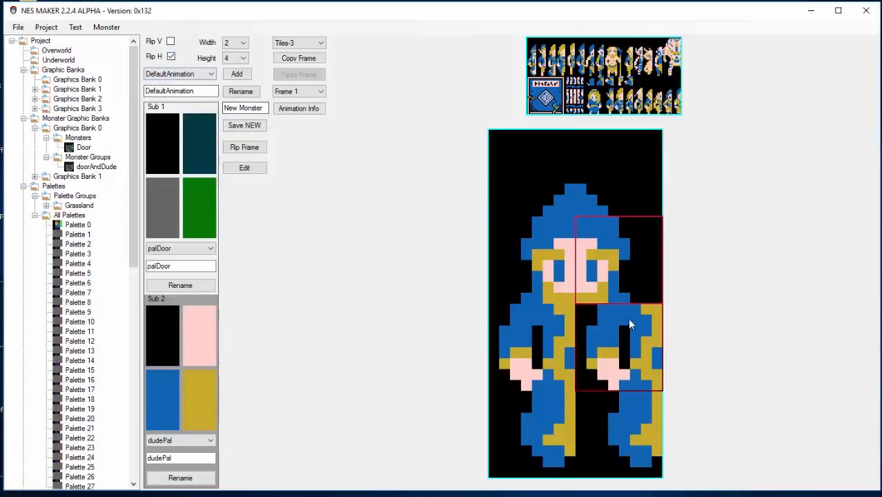
left_click(171, 58)
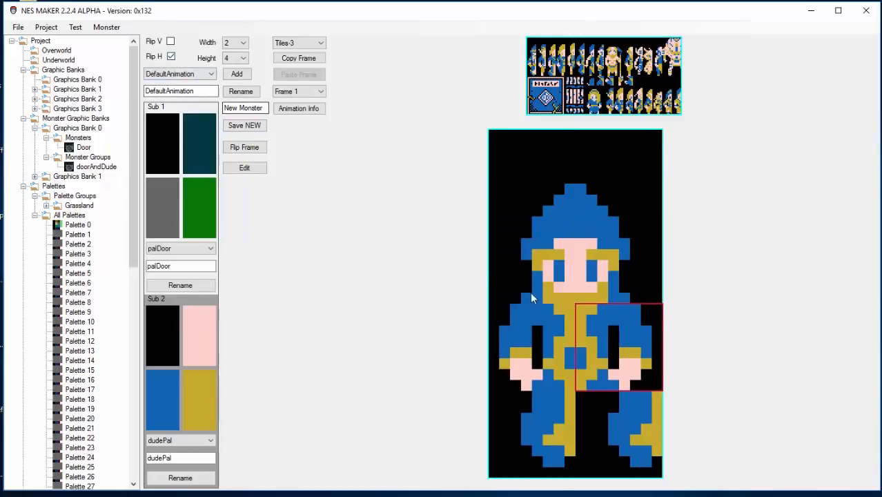
left_click(602, 421)
left_click(171, 58)
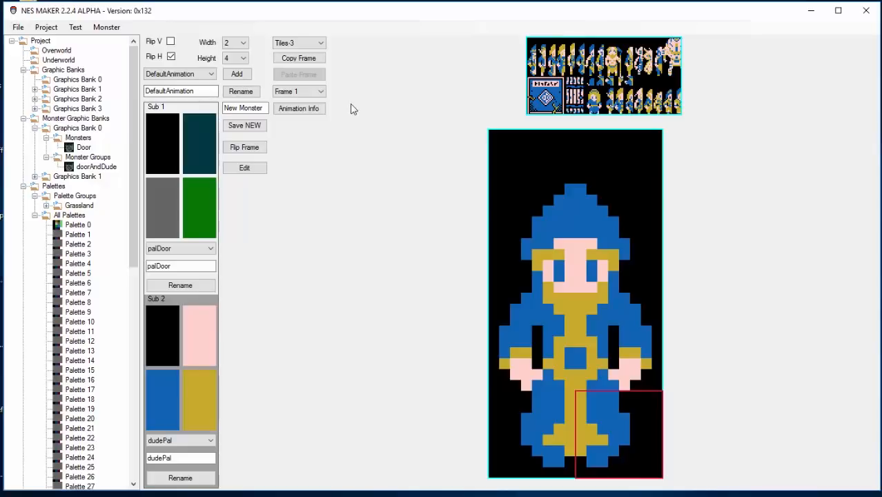
- Copy the robed figure from Frame 1 and paste it into Frames 2, 3 and 4 of the animation
left_click(299, 58)
left_click(303, 91)
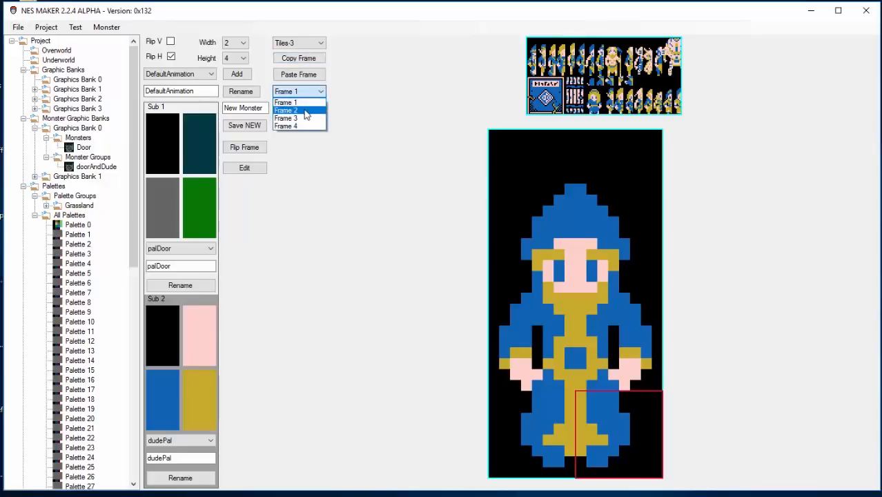
left_click(298, 101)
left_click(299, 74)
left_click(304, 91)
left_click(304, 119)
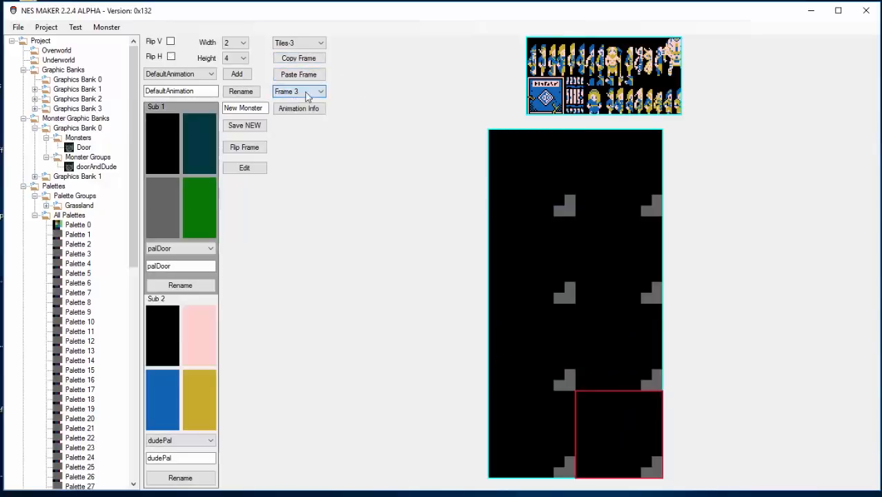
left_click(307, 76)
left_click(304, 92)
left_click(298, 130)
left_click(298, 74)
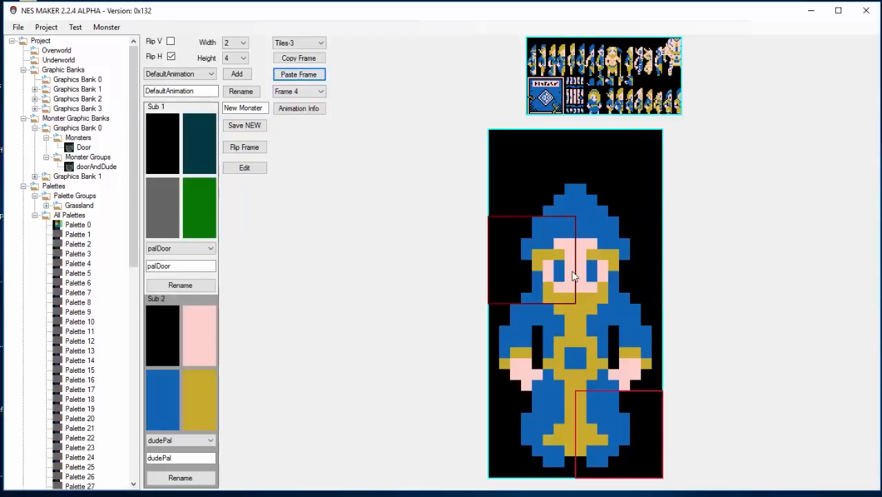
- In the monster's animation info, give action step 0 an animation speed of 10, NPC status and the Repeat Action end action
left_click(299, 110)
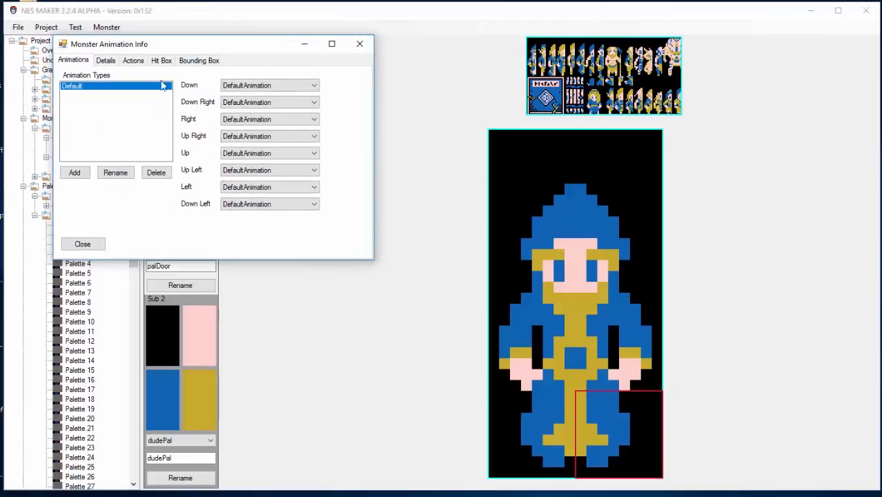
left_click(106, 60)
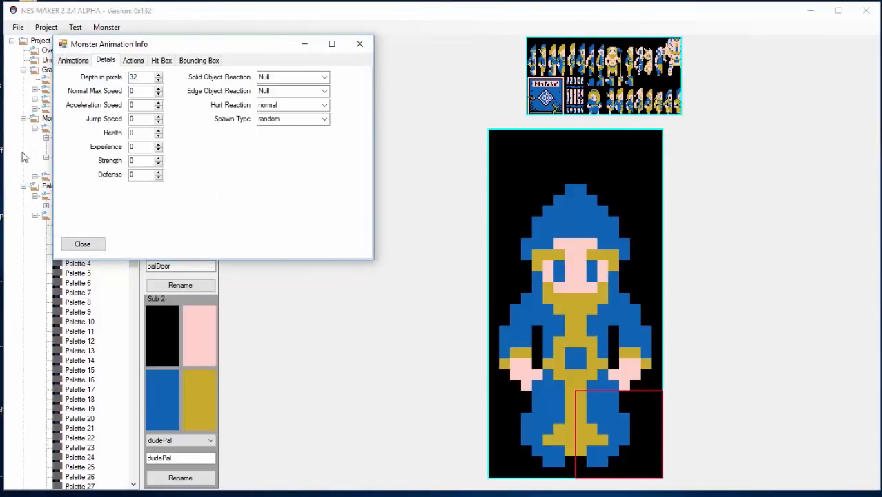
left_click(138, 105)
left_click(134, 61)
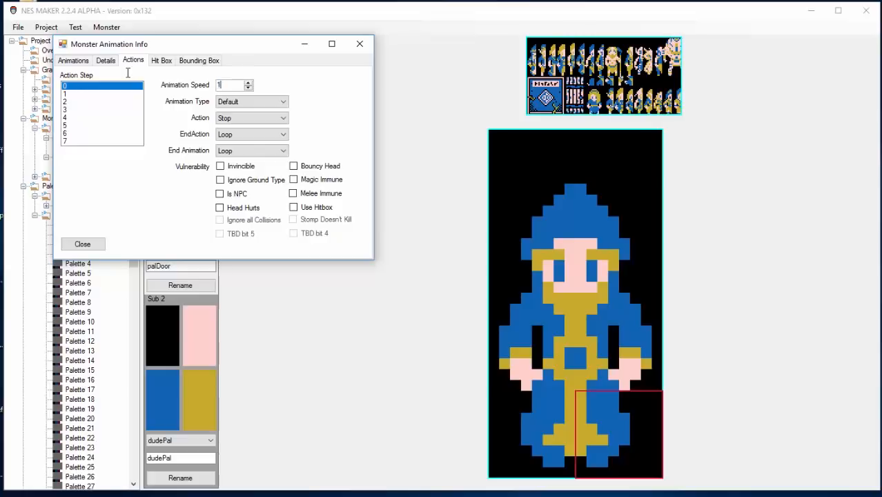
type("0")
left_click(229, 195)
left_click(240, 137)
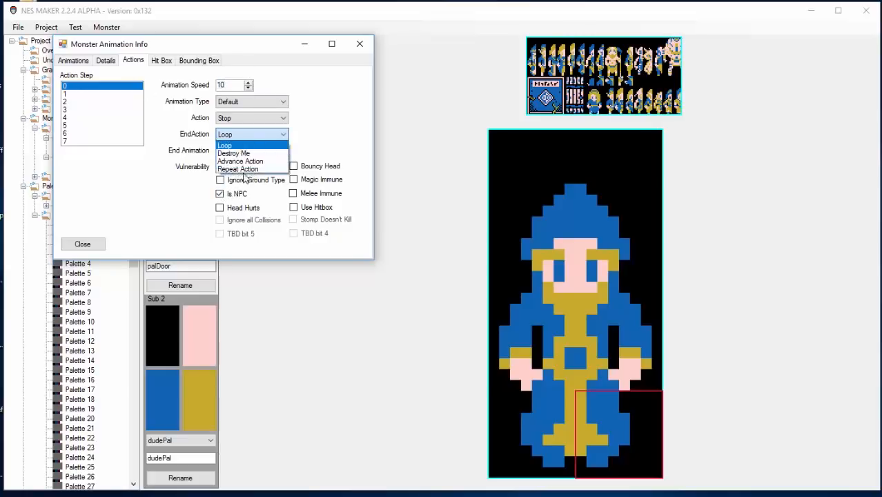
left_click(242, 169)
- Draw the monster's bounding box over its lower body with top 21, width 16 and height 11, and close the animation info
left_click(107, 61)
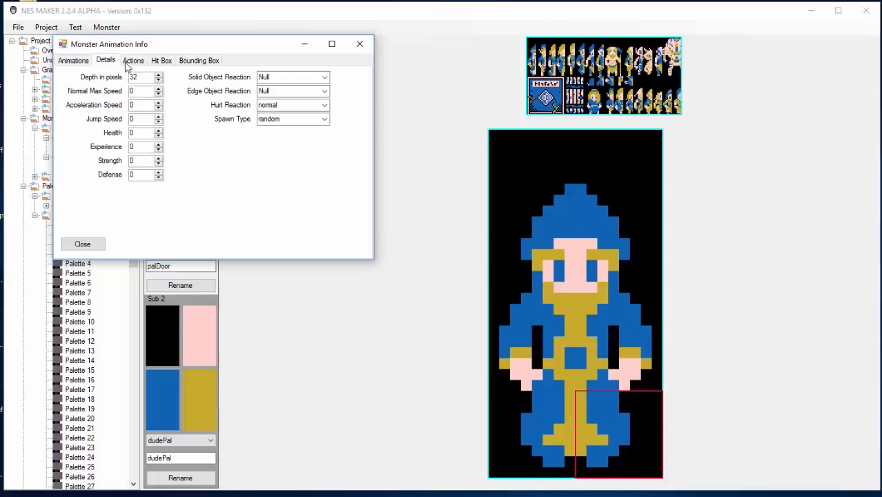
left_click(133, 60)
left_click(199, 60)
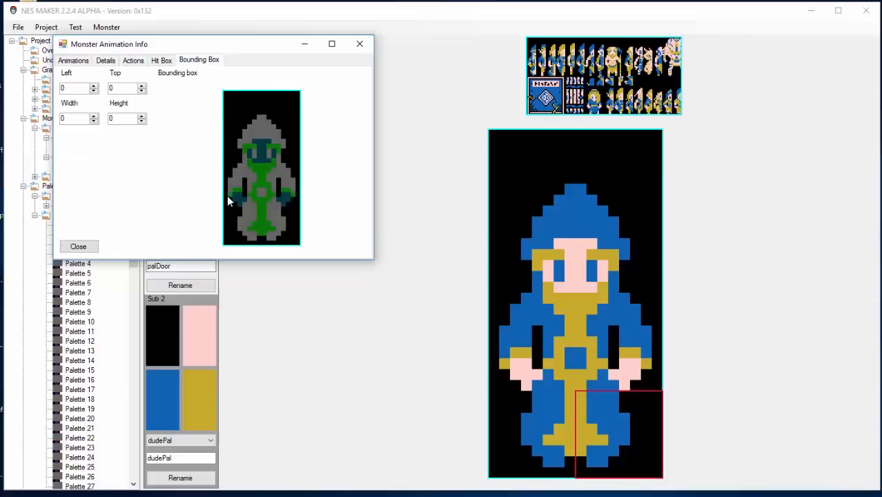
left_click_drag(279, 247, 299, 245)
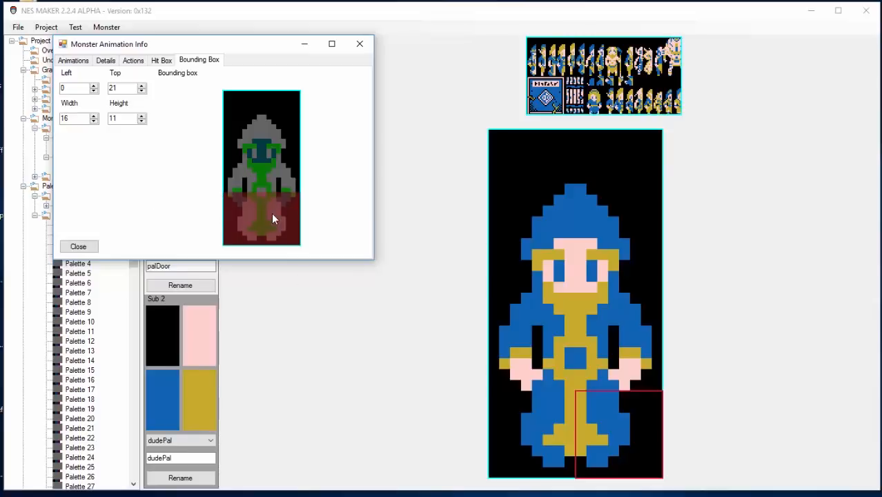
left_click(78, 247)
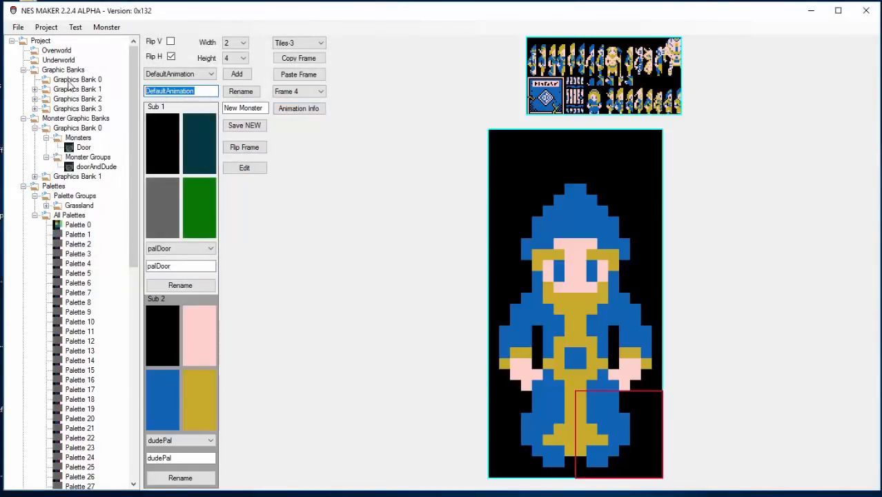
- Name the monster npcDude and save it as a new monster
type("npcDude")
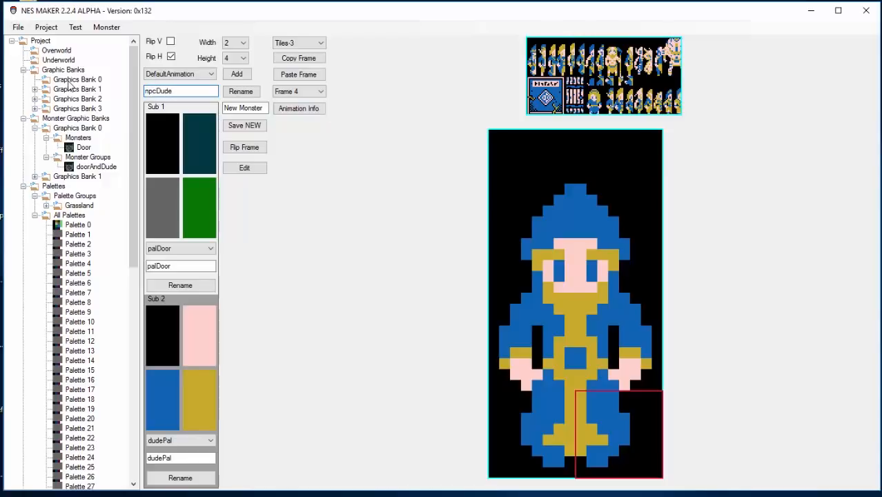
double_click(186, 92)
left_click_drag(267, 109, 133, 105)
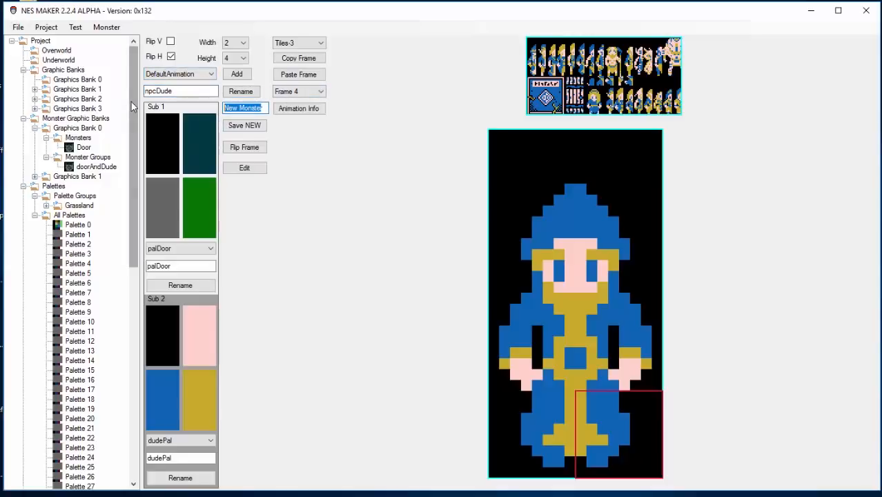
type("npcDude")
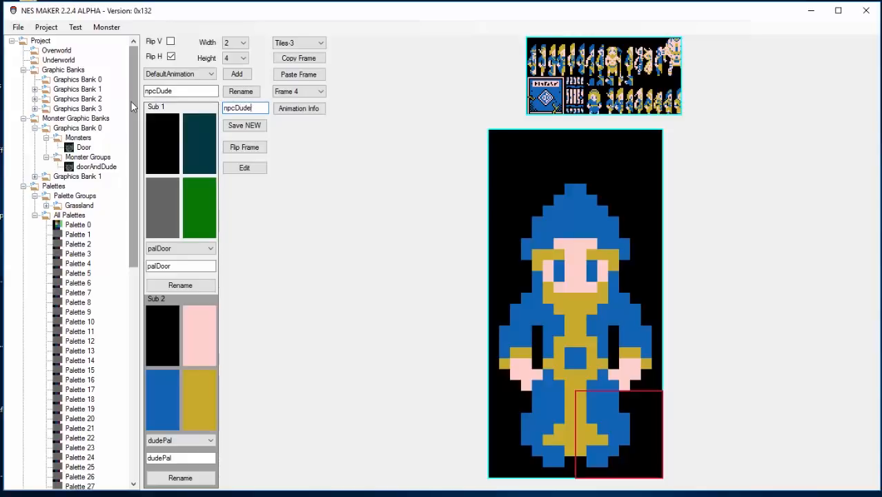
left_click(236, 127)
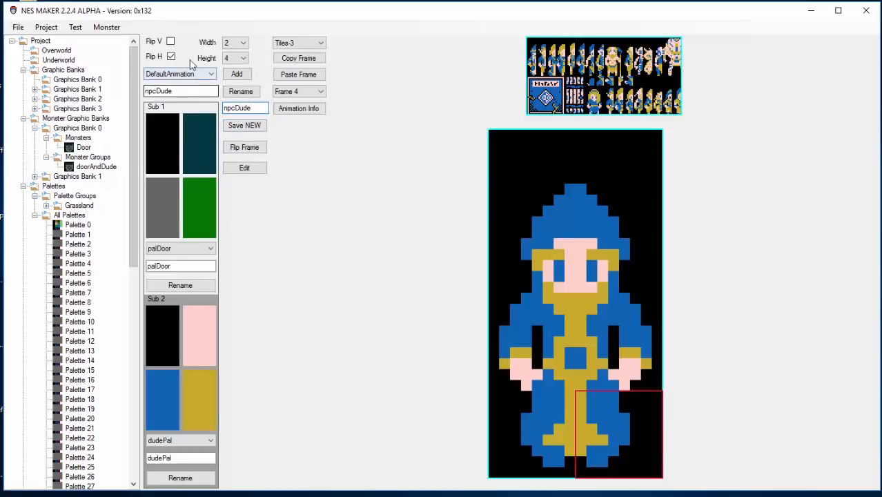
left_click(238, 127)
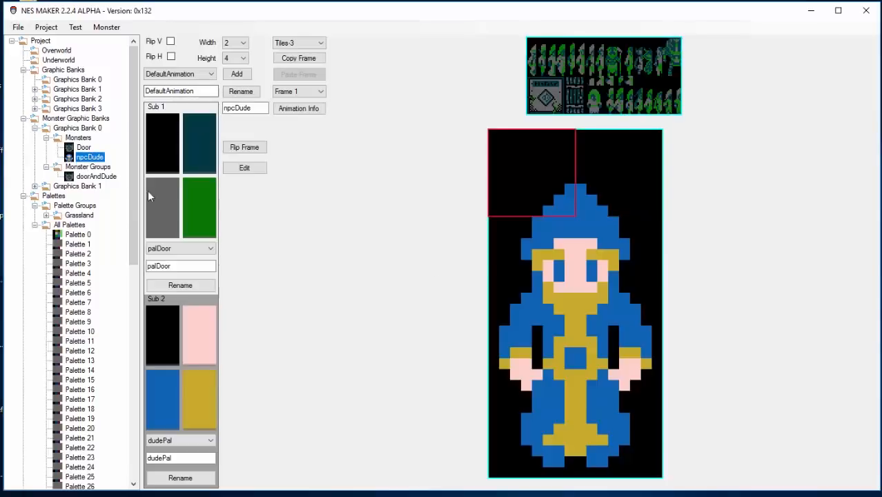
- Add npcDude as the second monster in the doorAndDude monster group and save the group
left_click(89, 169)
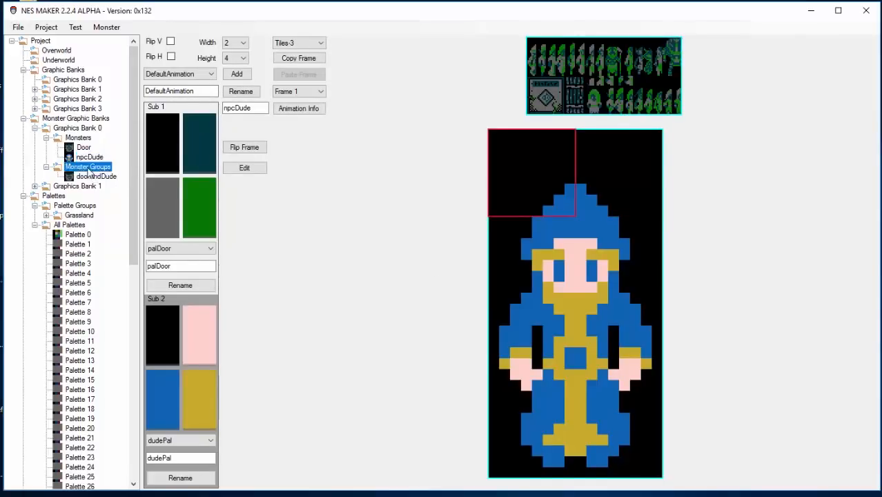
left_click(92, 177)
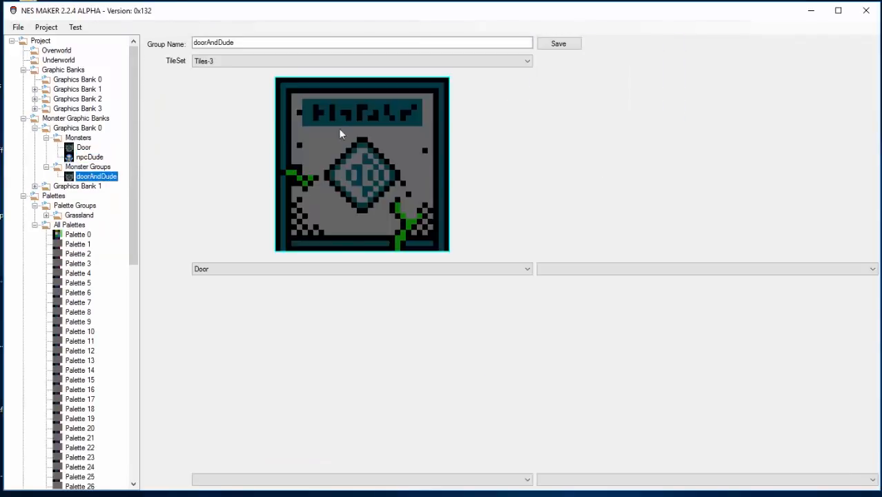
left_click(602, 271)
left_click(602, 288)
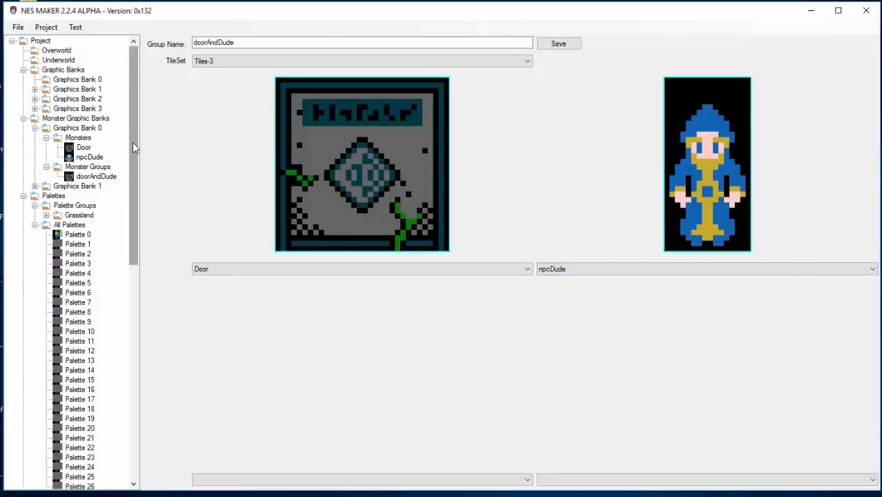
left_click(570, 45)
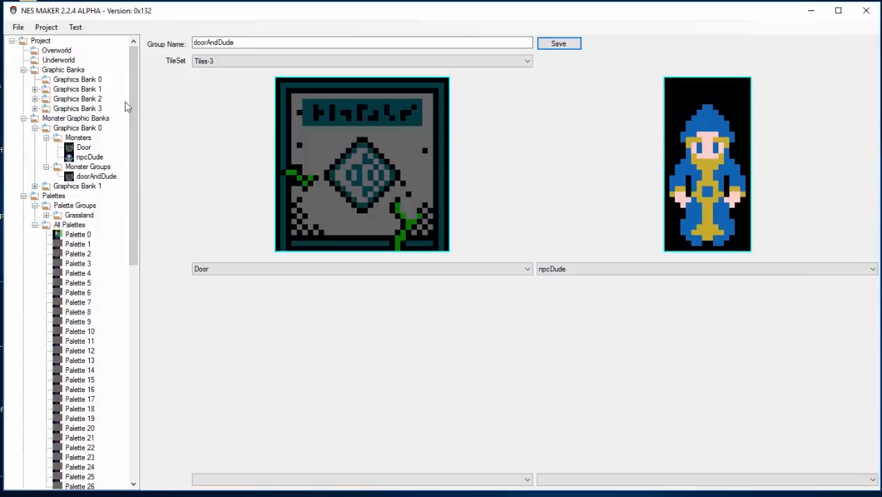
- Open the overworld screen directly south of the temple entrance, where the player starts
left_click(56, 51)
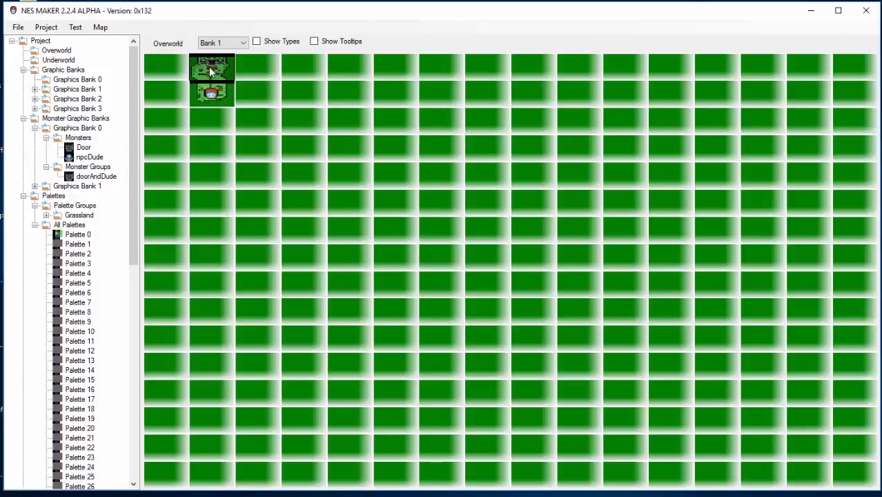
double_click(209, 67)
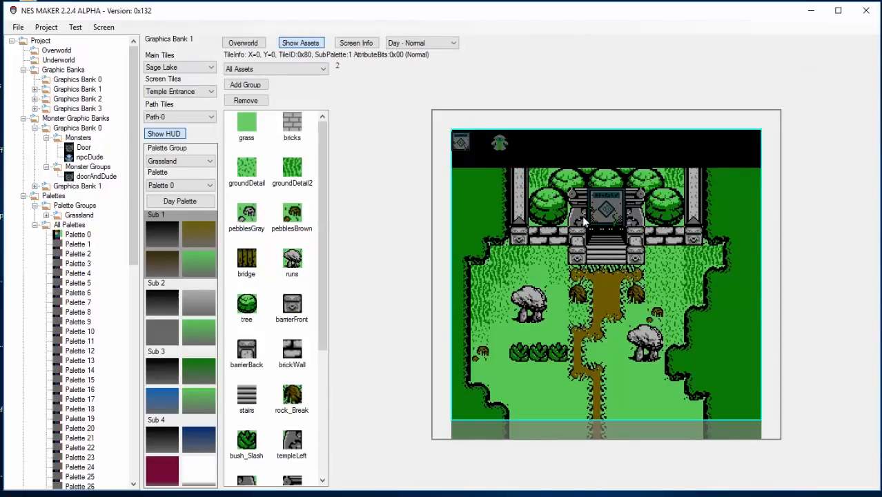
key("Escape")
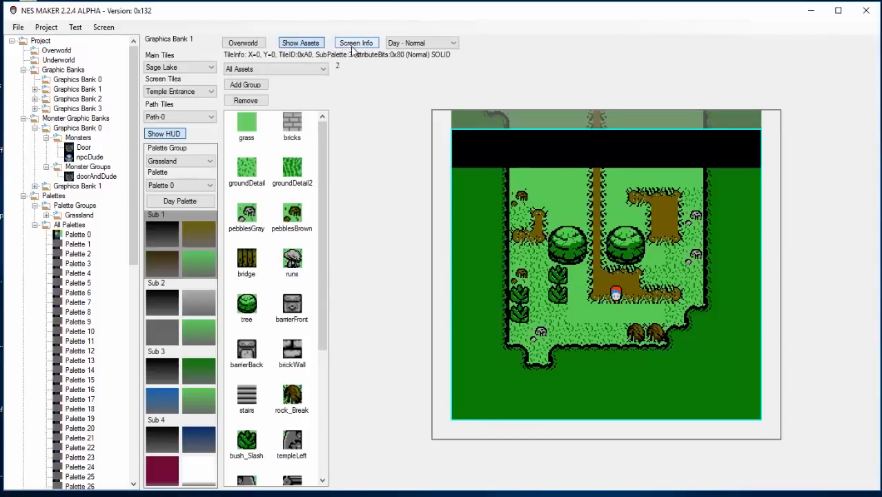
- Assign this screen's day monsters the Tiles-3 tileset, the doorAndDude group and the dudePal palette for Sub 2
left_click(352, 45)
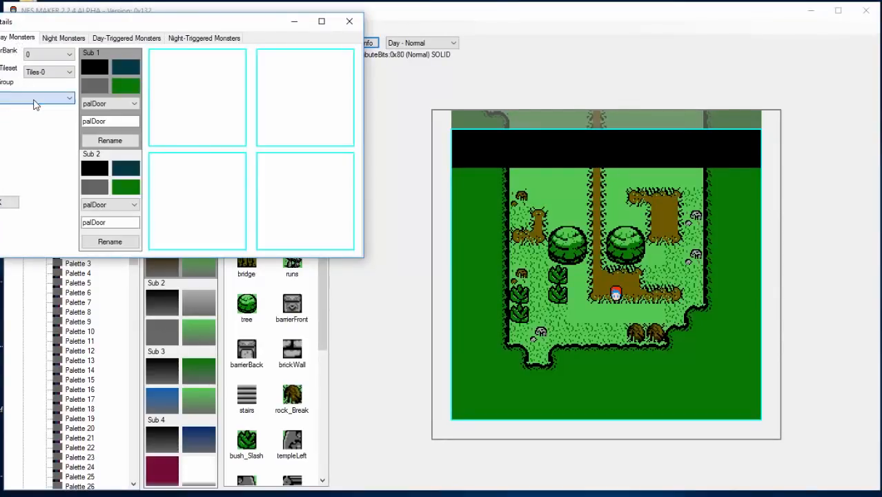
left_click(43, 72)
left_click(56, 108)
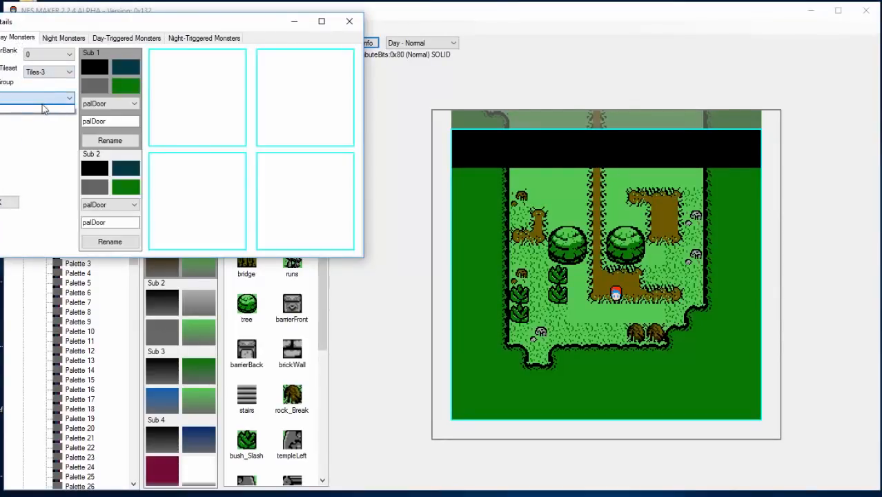
left_click(133, 206)
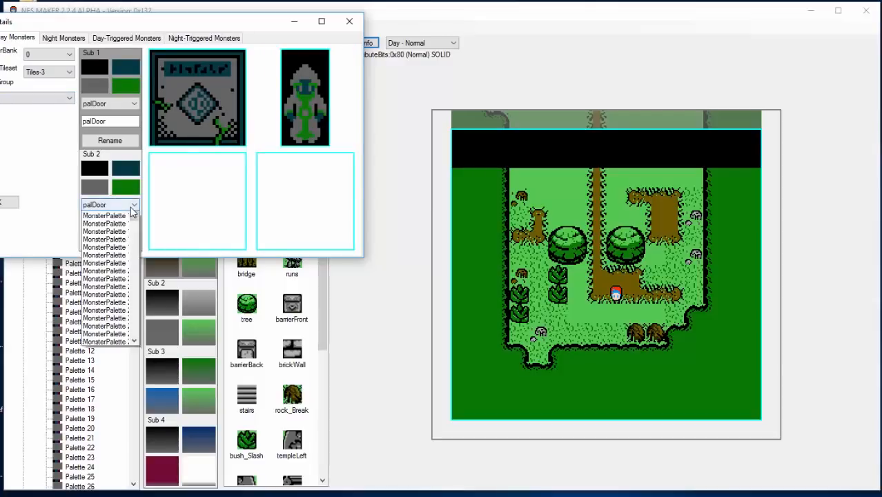
left_click(111, 230)
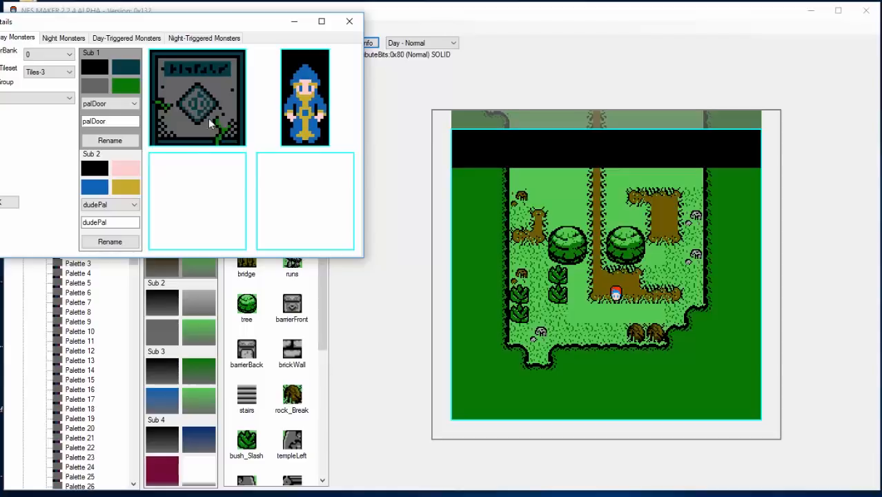
left_click(9, 204)
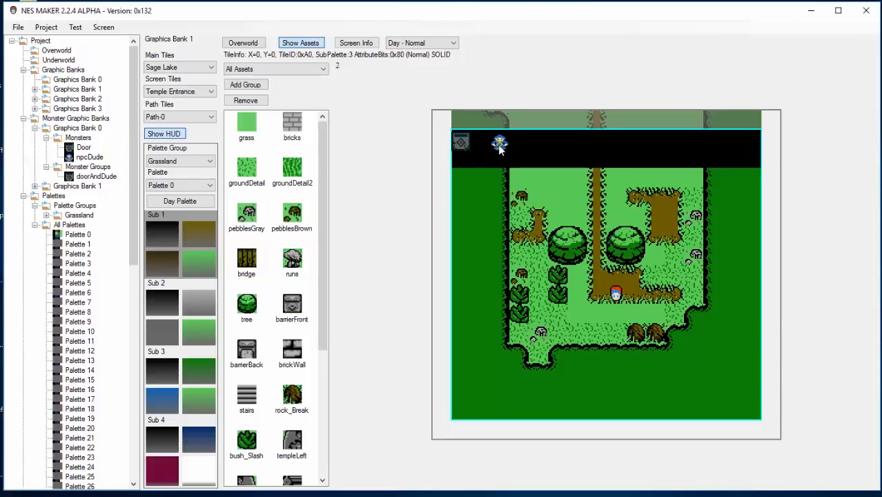
- Place Monster 2 at tile X 11, Y 7, beside the dirt path, and open the monster placement details
right_click(666, 274)
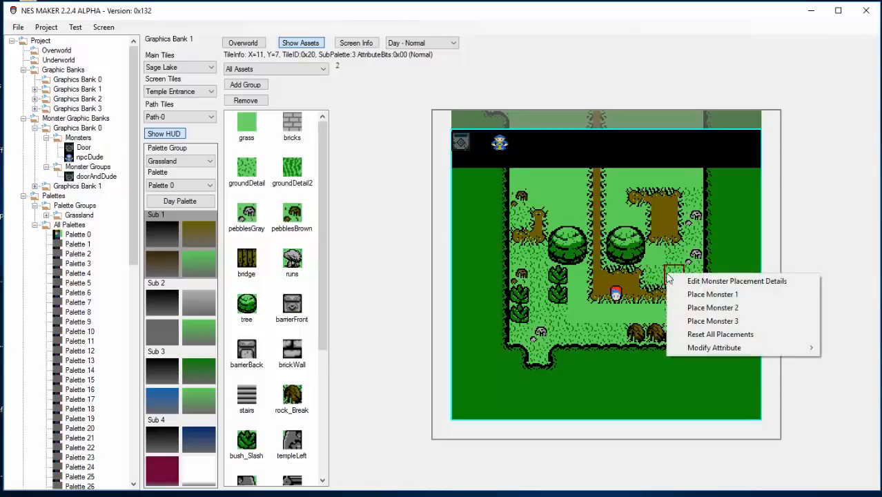
left_click(694, 308)
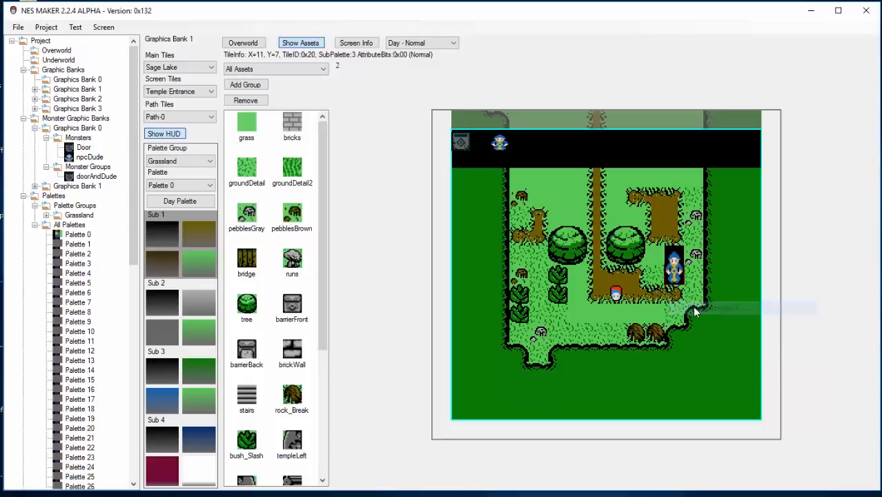
right_click(671, 265)
left_click(697, 273)
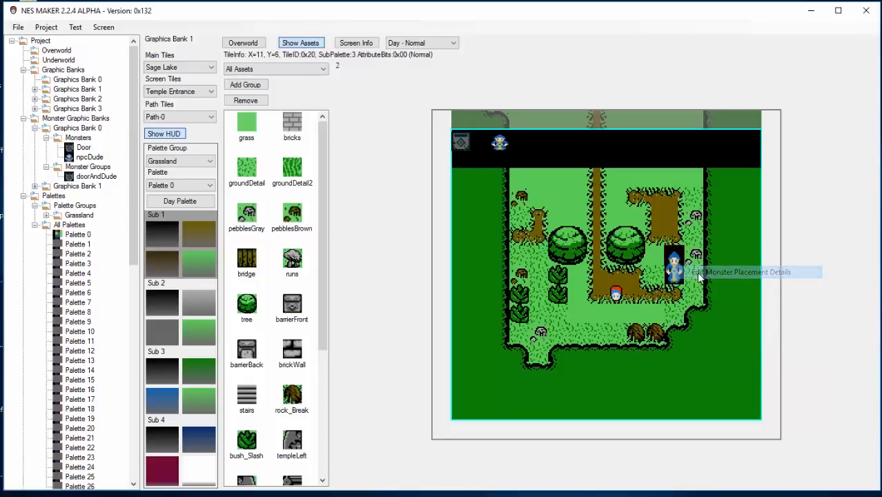
right_click(675, 276)
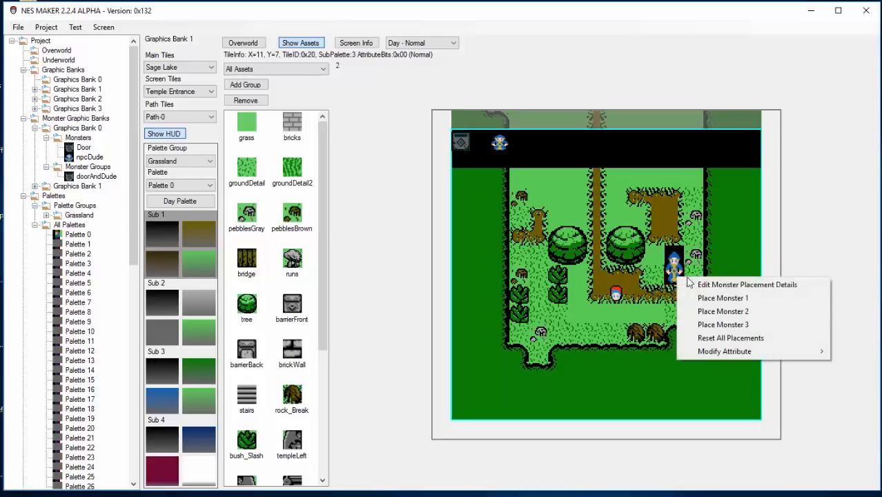
left_click(697, 285)
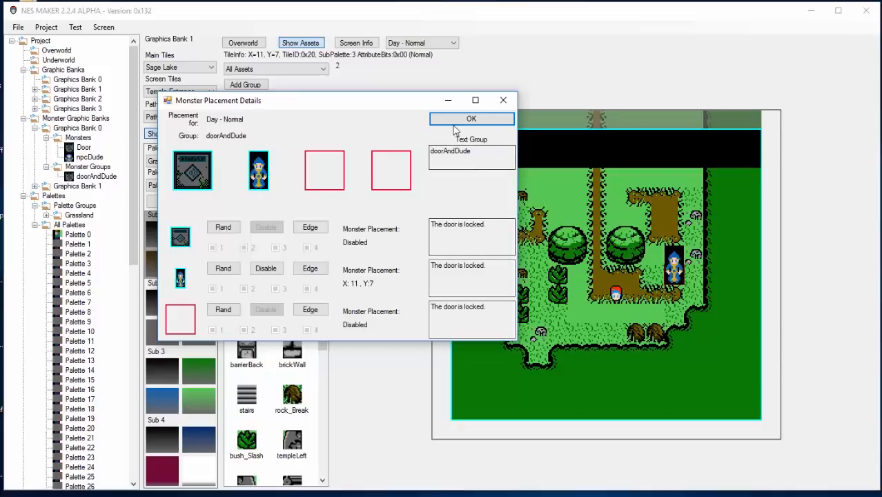
- Check the doorAndDude text group and the text assigned to the second monster, and close the placement details
left_click(483, 155)
double_click(483, 155)
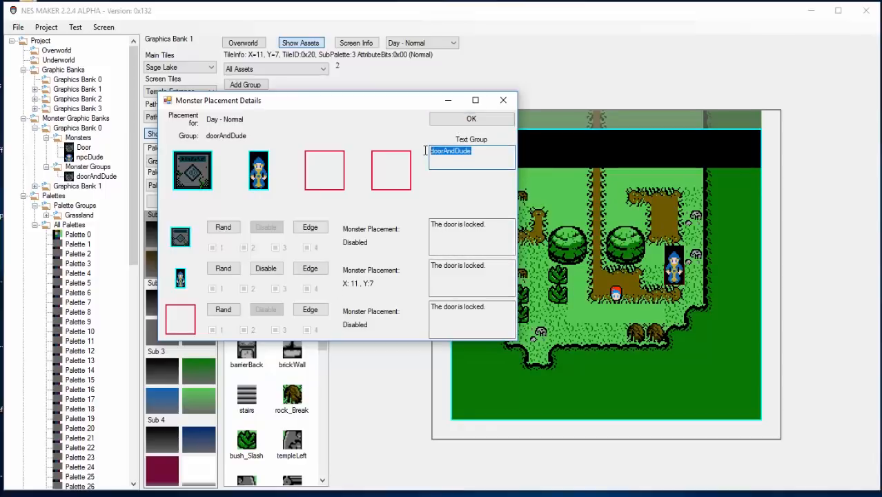
left_click_drag(496, 266, 425, 267)
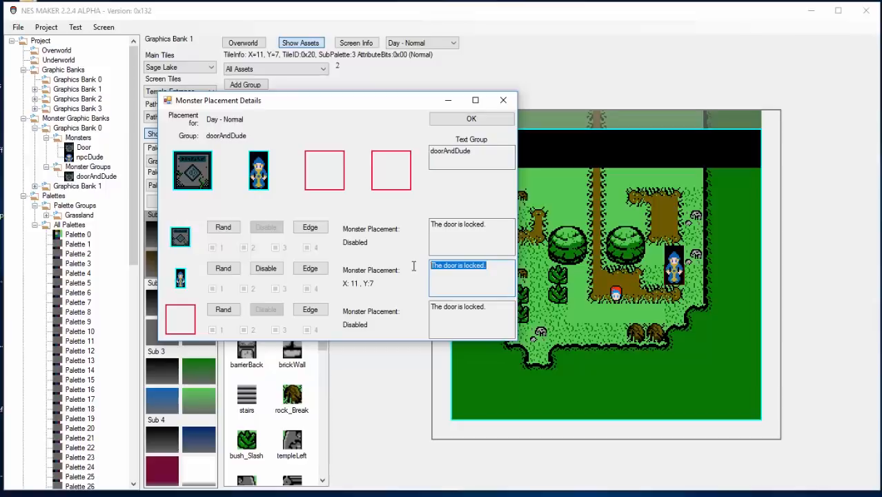
left_click(482, 122)
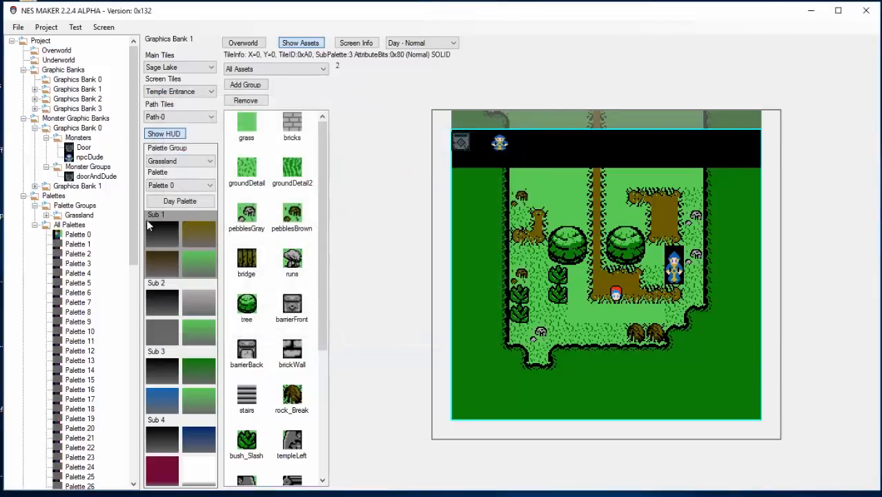
- Name text Entry 1 "Key" and give it the text "Here is the key to the dungeon. Use it wisely."
left_click_drag(134, 257, 143, 475)
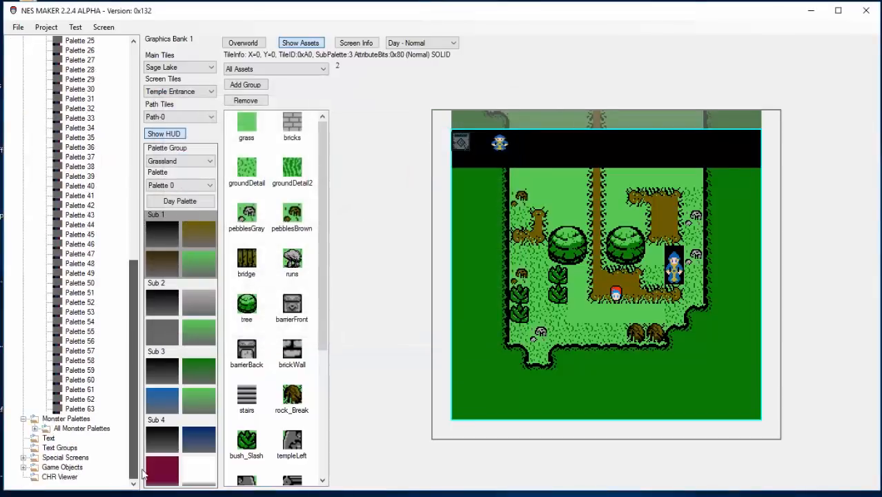
left_click(48, 438)
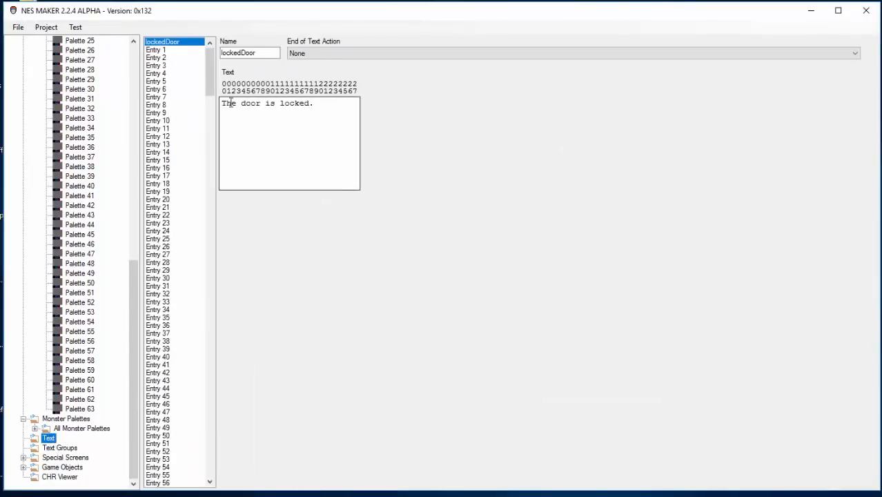
left_click(179, 51)
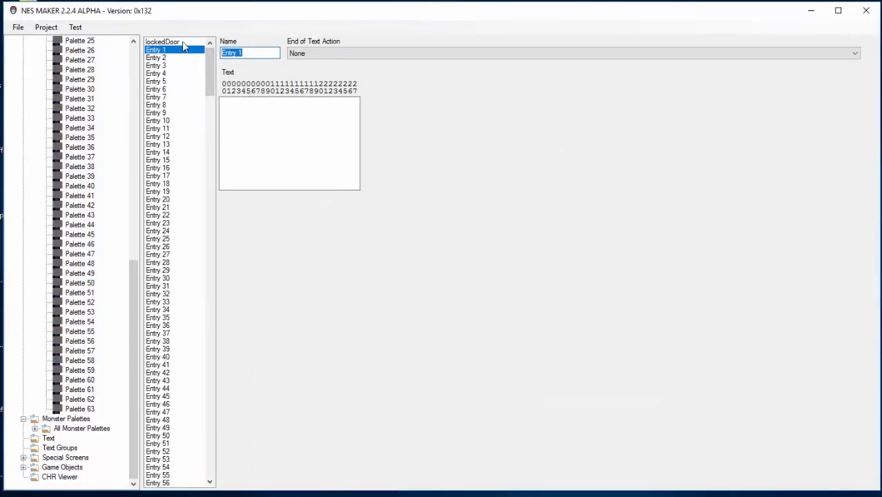
type("ly.")
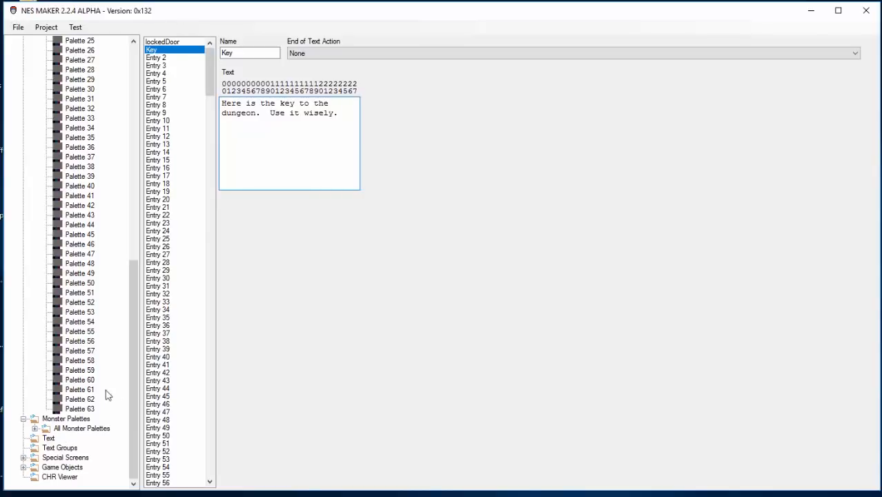
- Assign the Key text to Text 2 of the doorAndDude text group
left_click(55, 448)
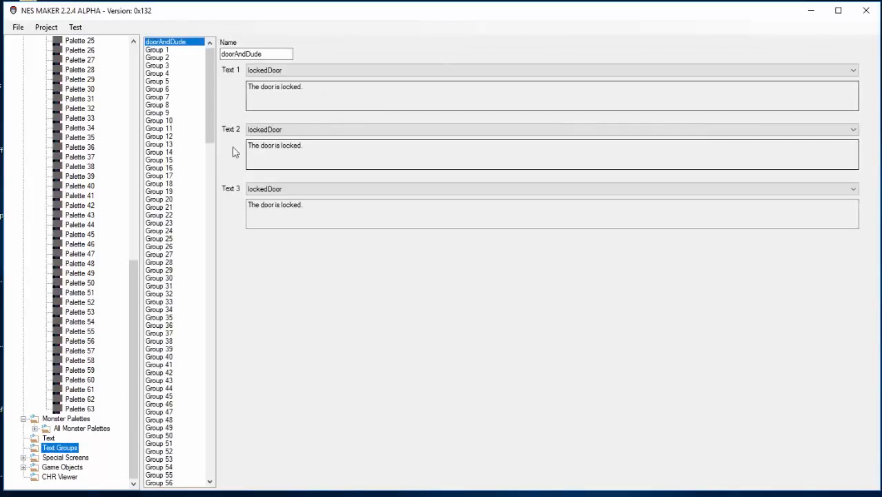
left_click(337, 131)
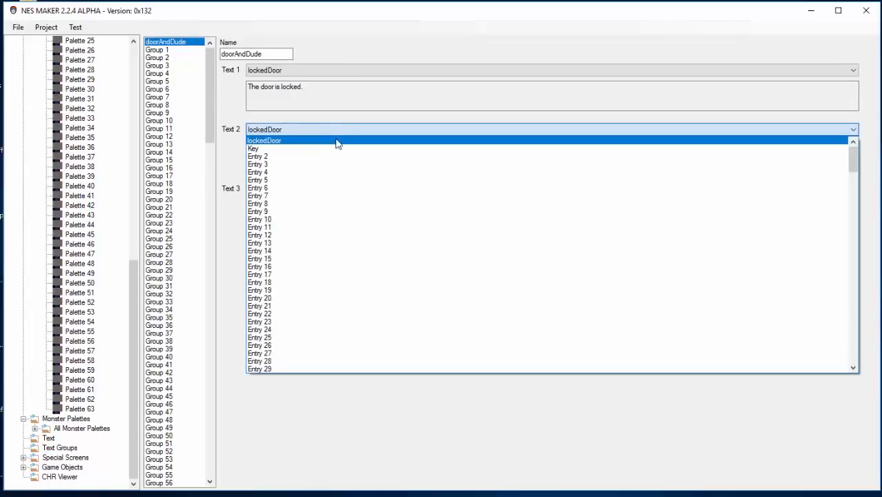
left_click(336, 148)
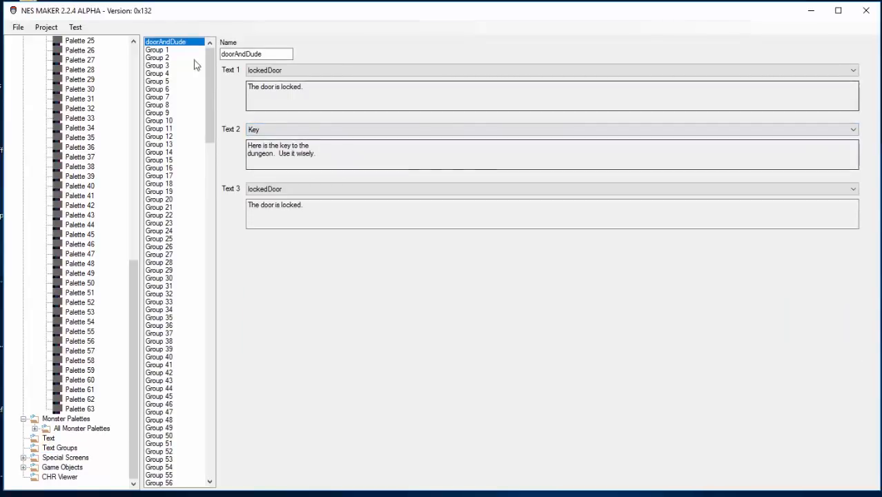
- Reopen the player's start screen in the overworld and check the door and NPC texts in the monster placement details
left_click_drag(138, 390, 131, 161)
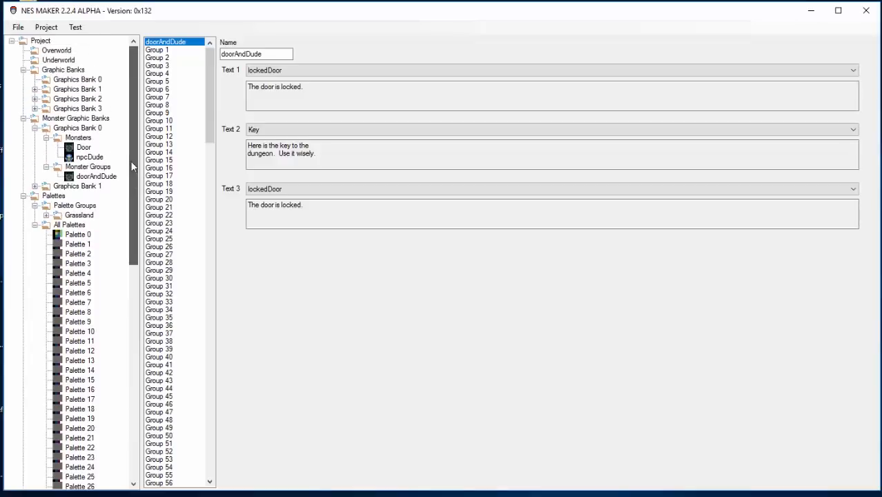
left_click(61, 51)
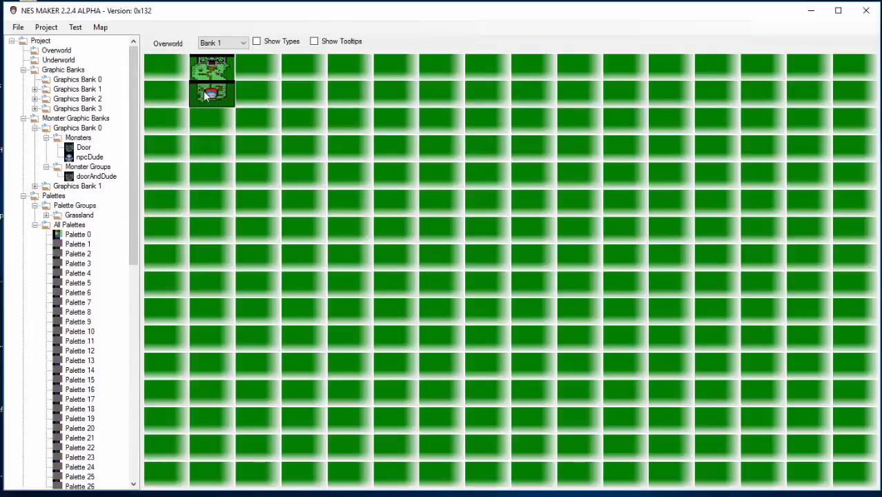
double_click(205, 96)
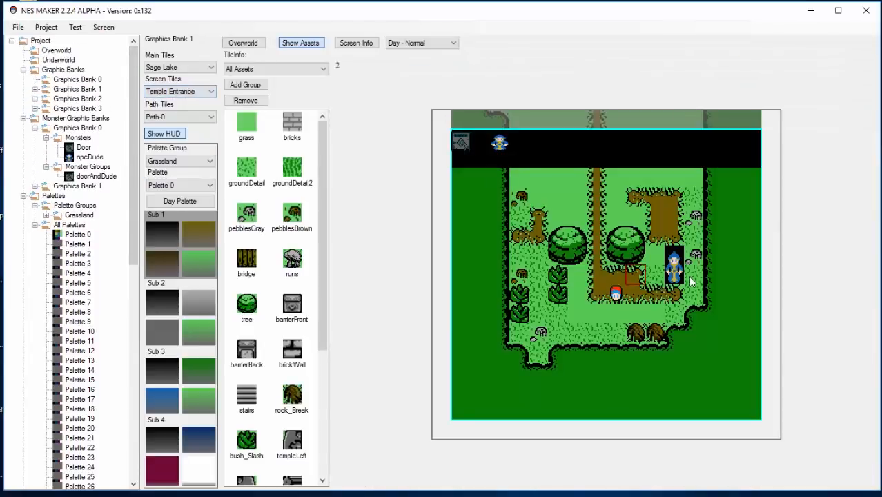
right_click(677, 274)
left_click(704, 281)
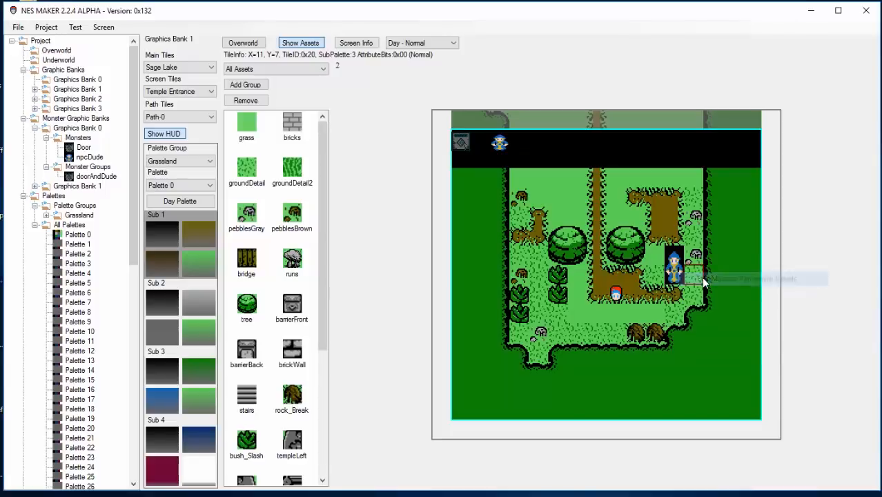
right_click(674, 268)
left_click(703, 277)
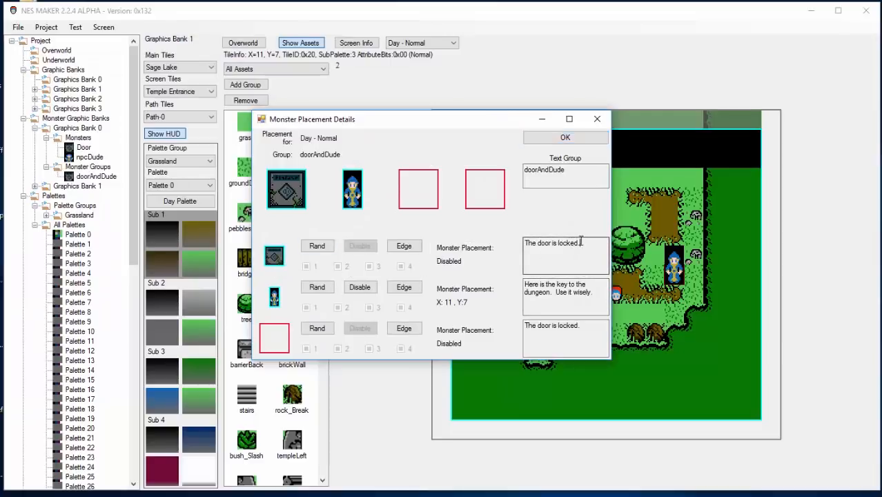
left_click_drag(579, 242, 497, 234)
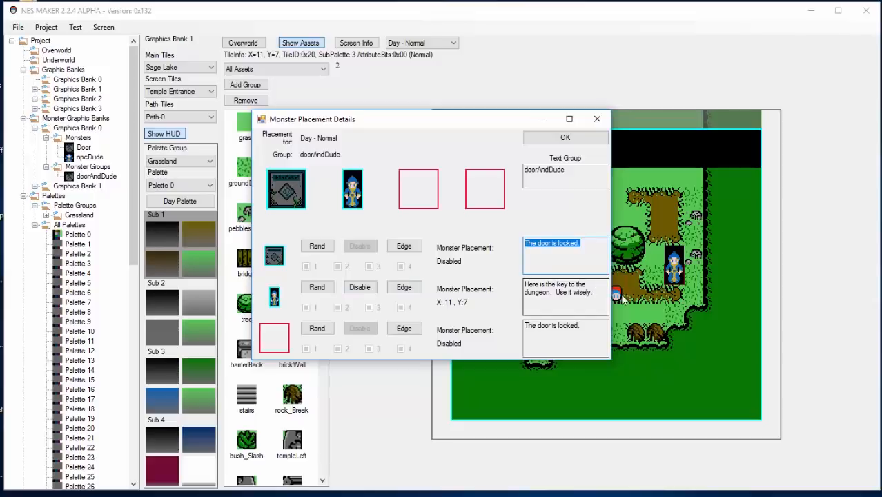
left_click_drag(599, 297, 504, 286)
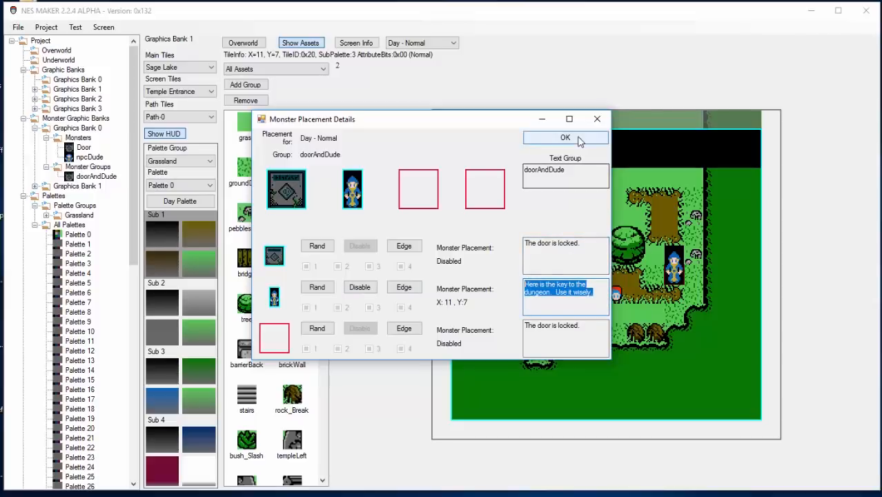
left_click(555, 137)
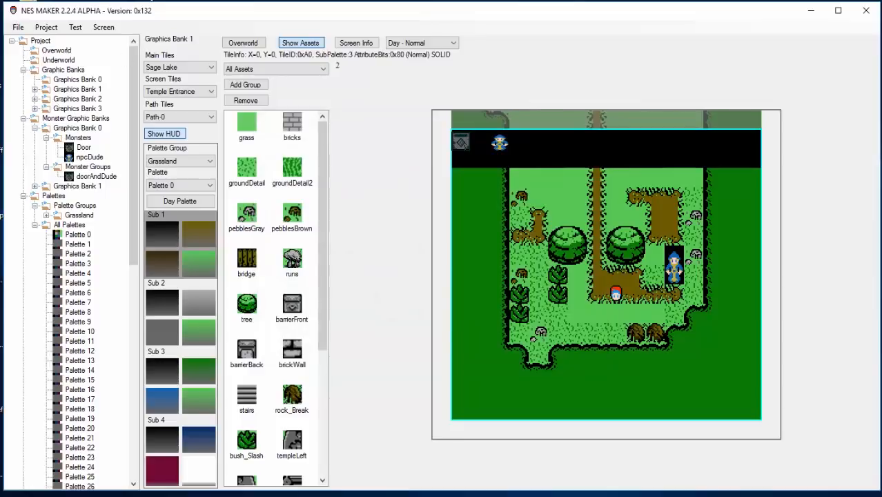
- Build and run the game, walk the player north to the temple screen and return to the start screen
left_click(78, 26)
left_click(80, 81)
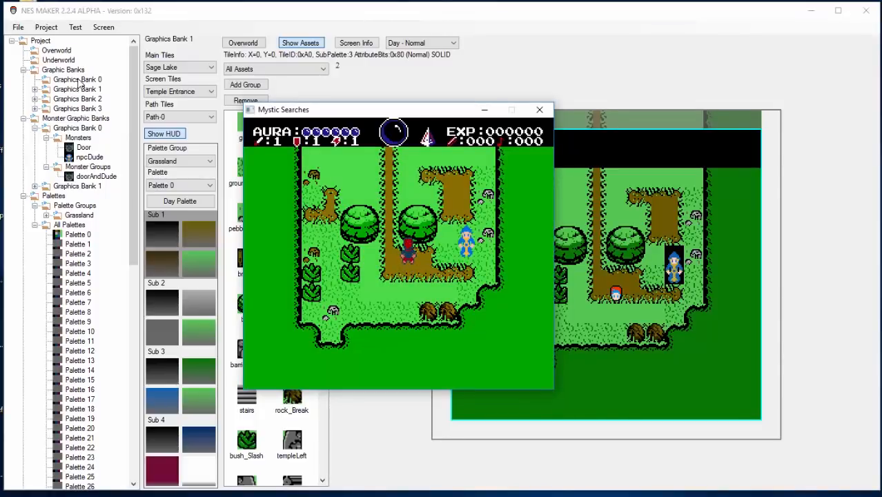
key("Right")
key("Left")
key("Up")
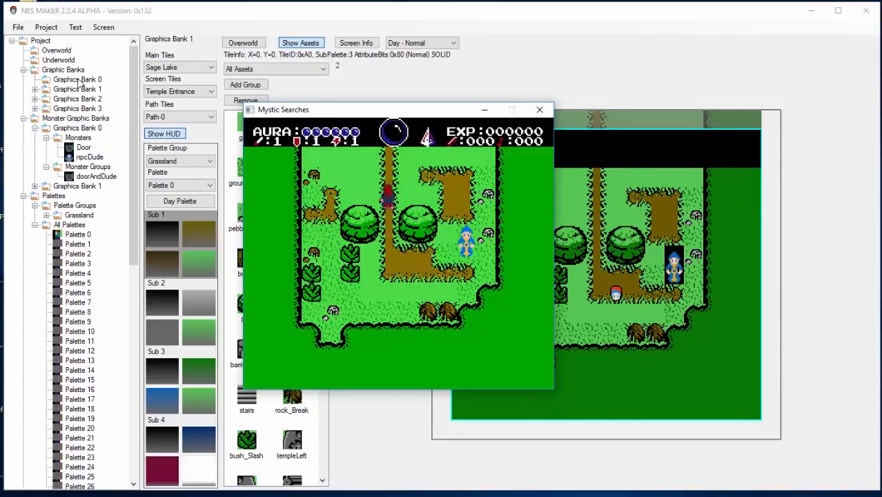
key("Up")
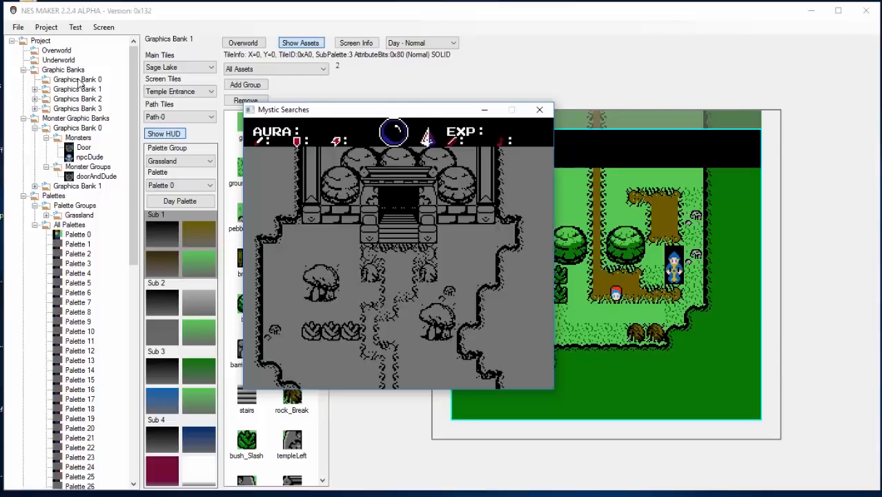
key("Down")
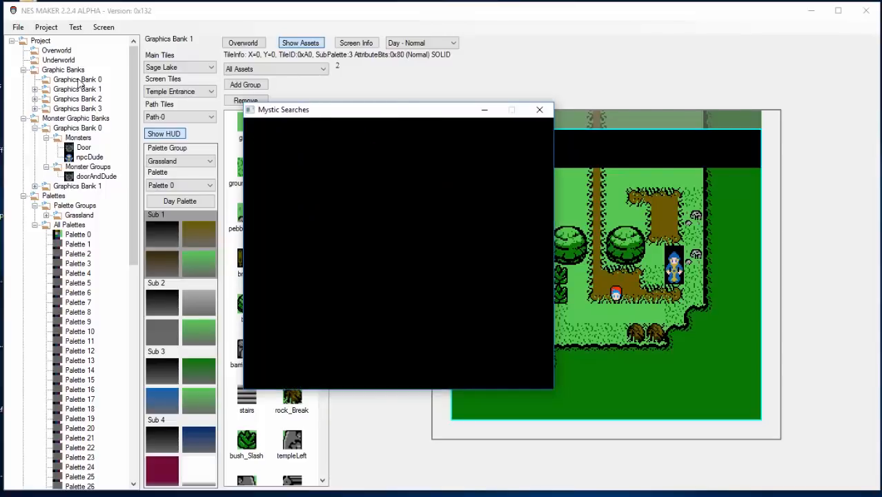
key("Down")
- Walk the player to the robed NPC, talk to him and dismiss his message
key("Right")
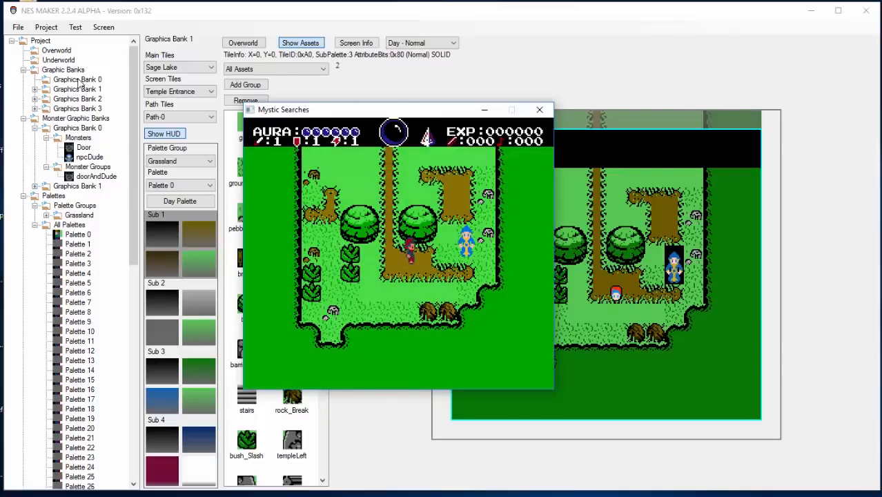
key("Up")
key("Right")
key("z")
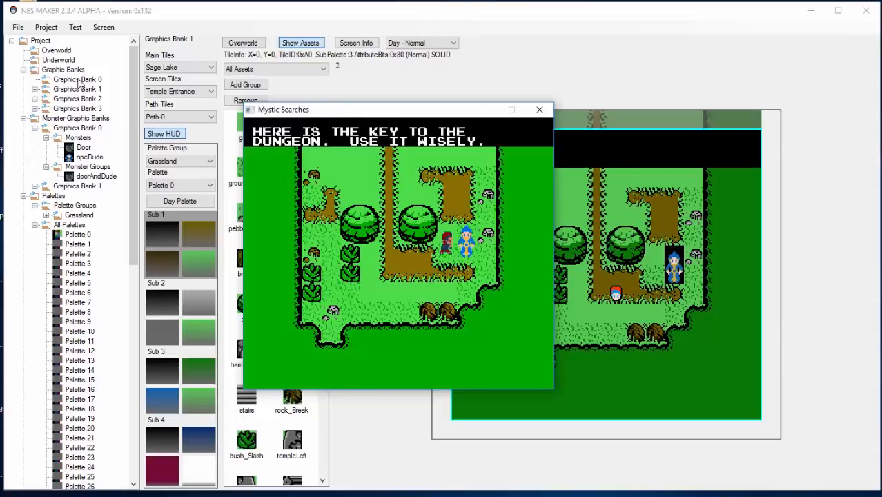
key("z")
- Walk north to the temple door, try interacting with it, and close the test game
key("Left")
key("Up")
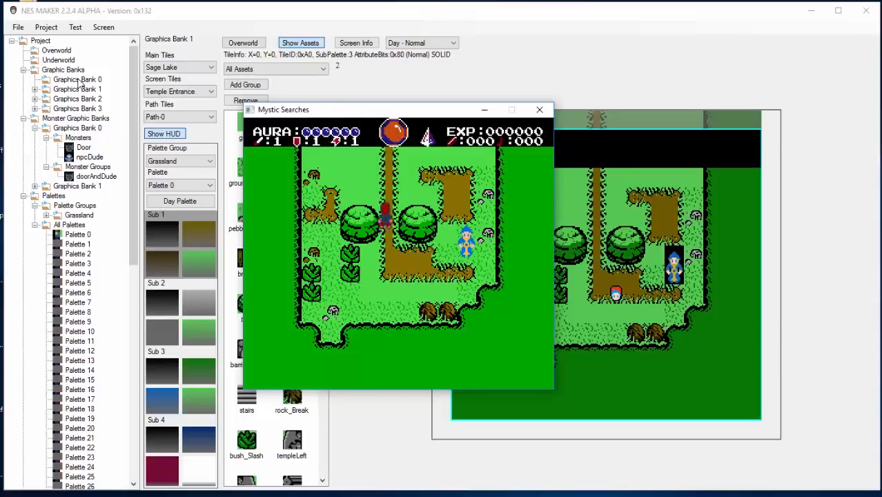
key("Up")
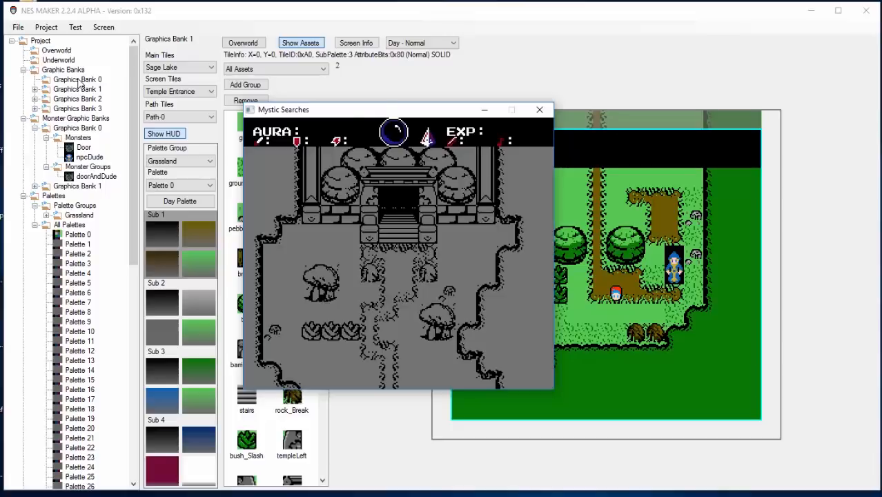
key("Up")
key("Up")
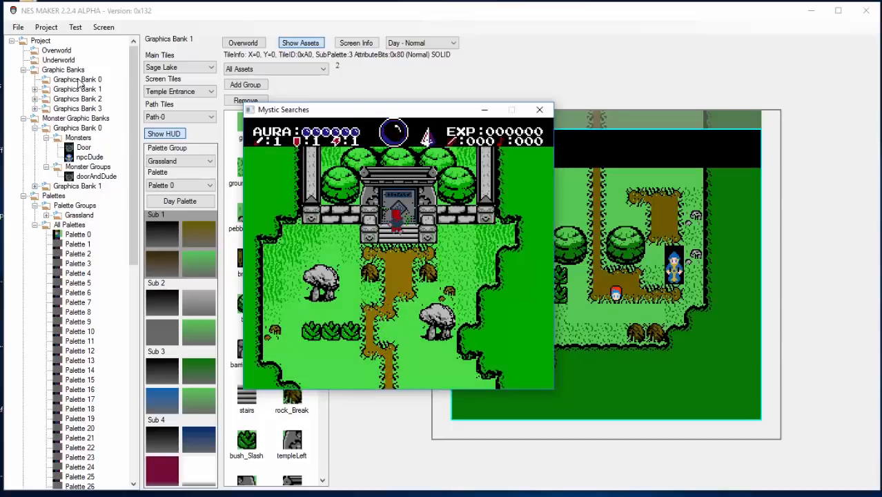
key("z")
key("Down")
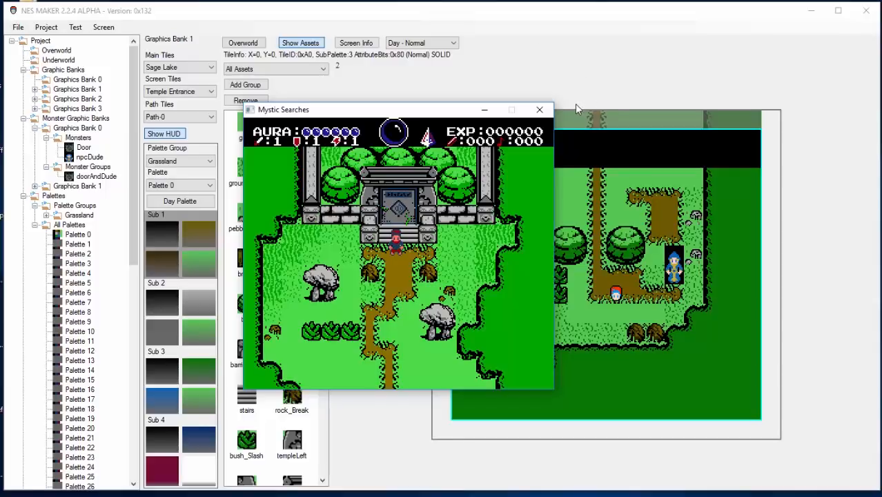
left_click(540, 109)
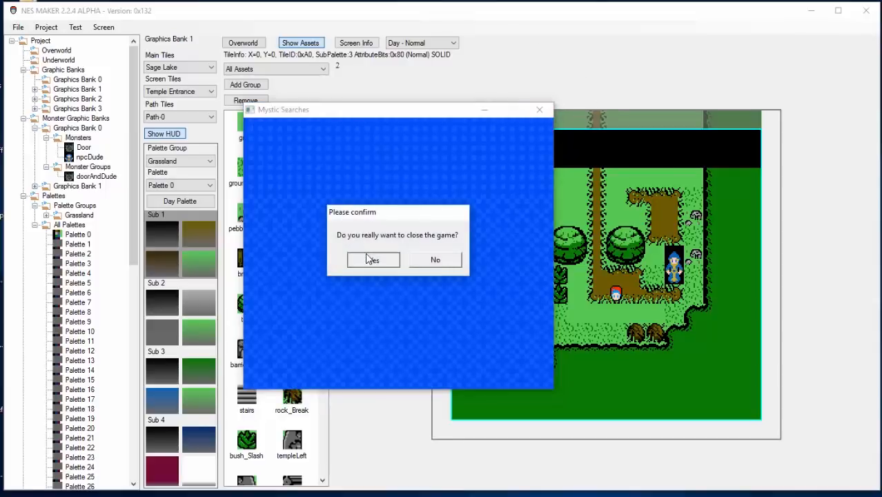
left_click(370, 260)
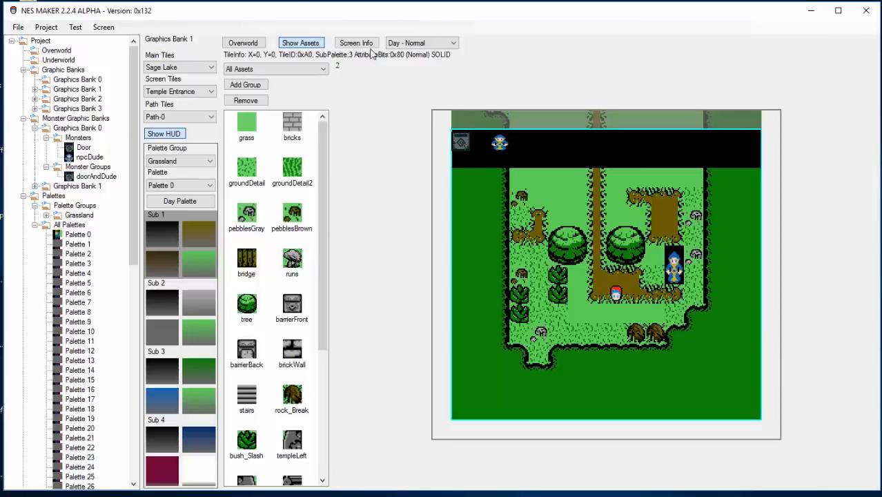
- Go to the temple entrance screen and compare its Day - Triggered state with its Day - Normal state
key("ctrl+Up")
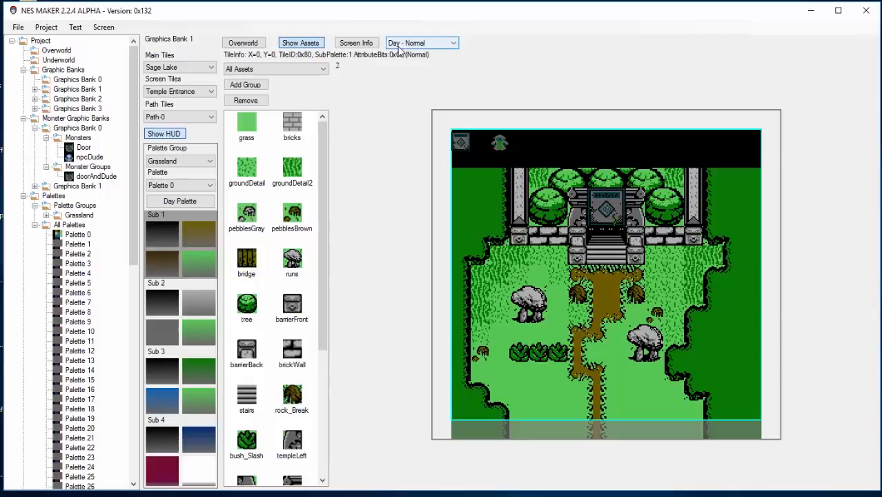
left_click(431, 45)
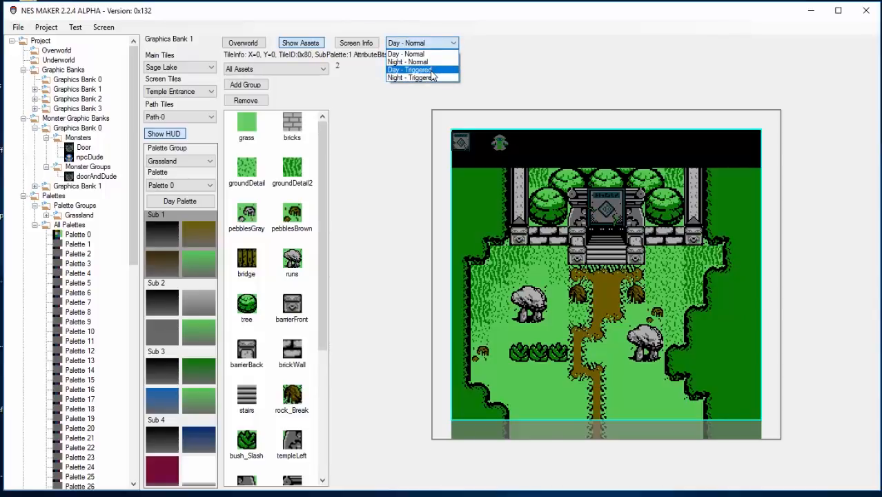
left_click(431, 71)
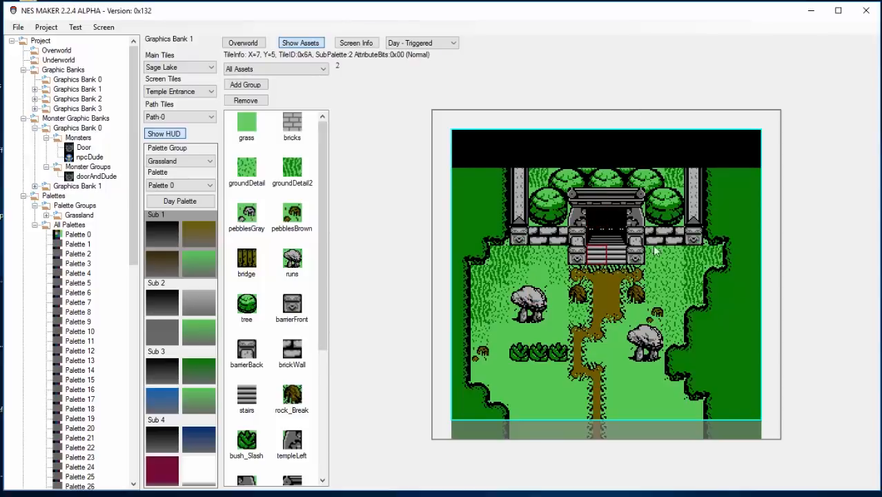
left_click(445, 43)
left_click(435, 52)
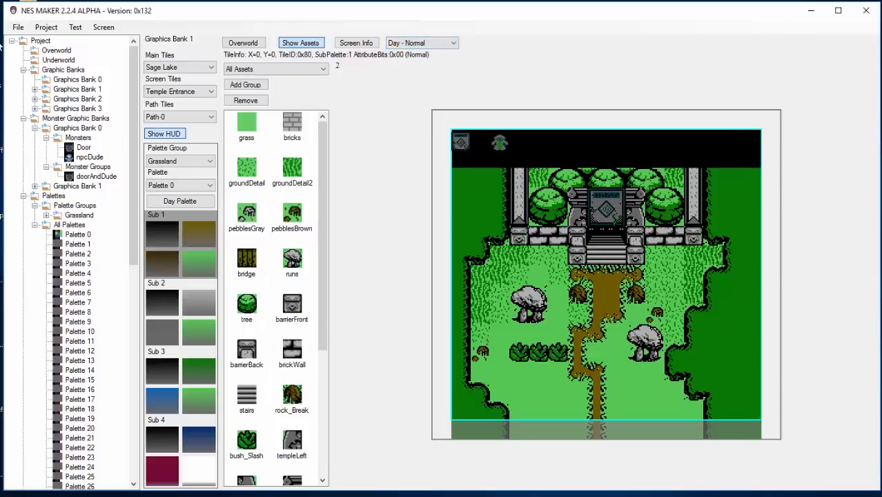
- Enable Relic 1 through Relic 16 in the project's initial settings
left_click(41, 28)
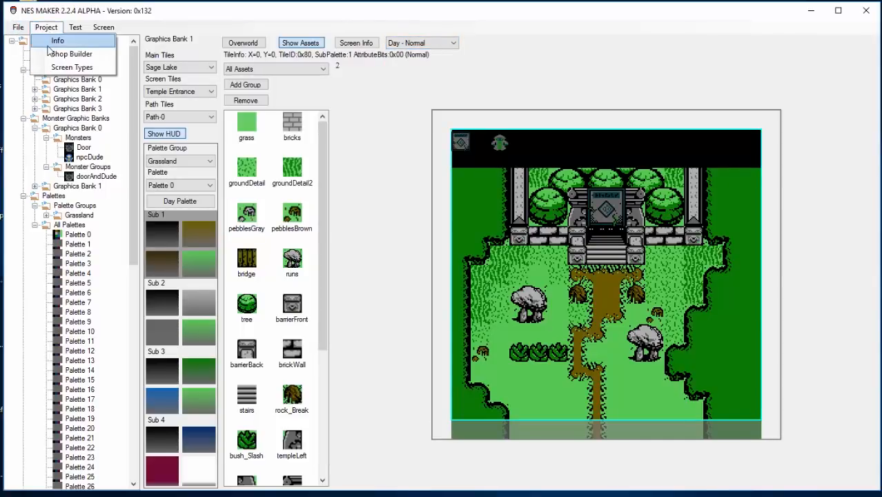
left_click(50, 40)
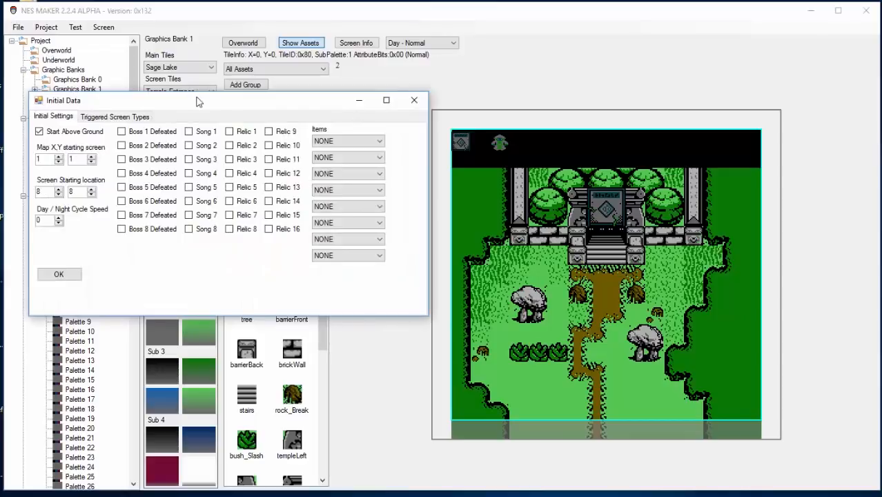
left_click_drag(202, 102, 257, 101)
left_click(285, 130)
left_click(284, 144)
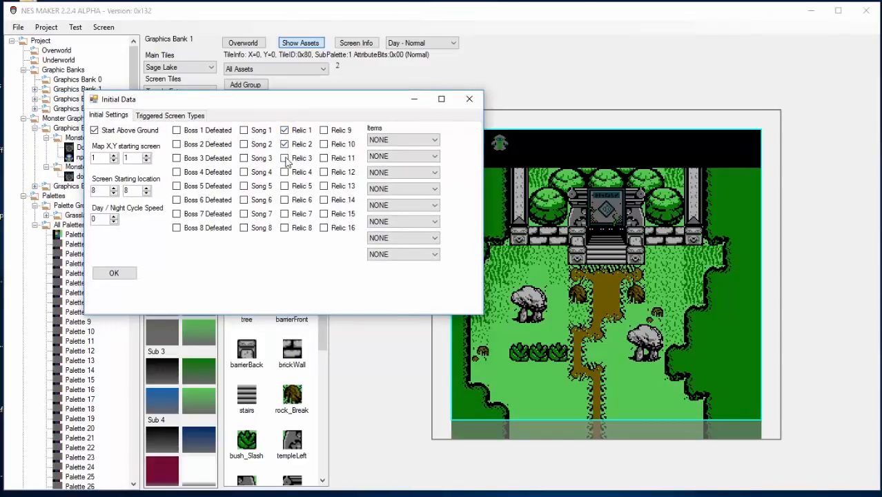
left_click(285, 158)
left_click(285, 172)
left_click(285, 186)
left_click(284, 200)
left_click(285, 213)
left_click(285, 227)
left_click(324, 227)
left_click(324, 213)
left_click(324, 199)
left_click(324, 186)
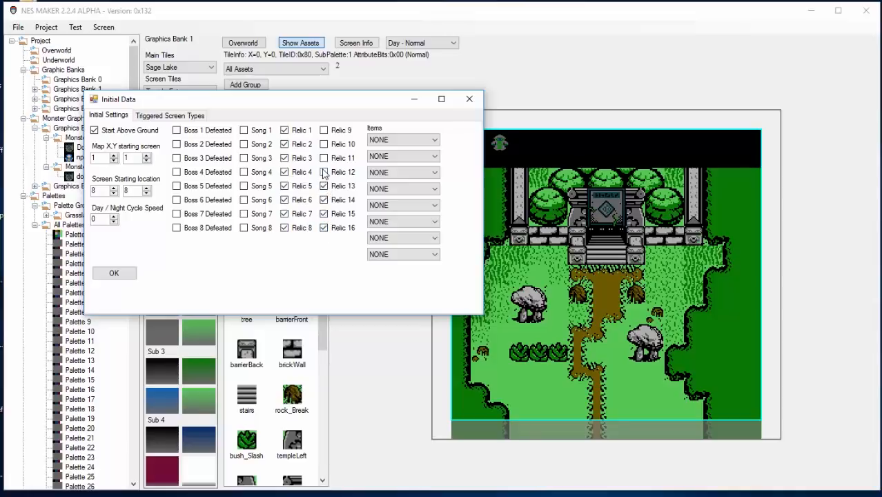
left_click(323, 158)
left_click(324, 144)
left_click(323, 131)
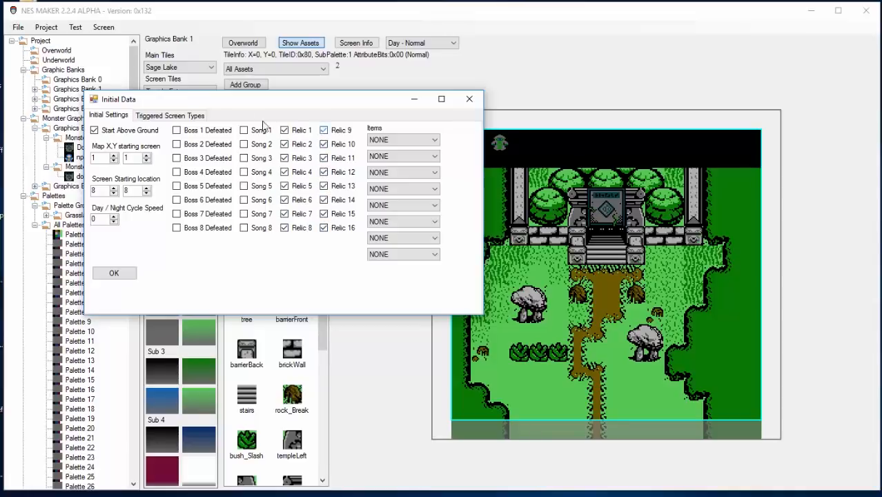
- Mark screen type 1 as triggered in the project's initial data and close the dialog
left_click(178, 116)
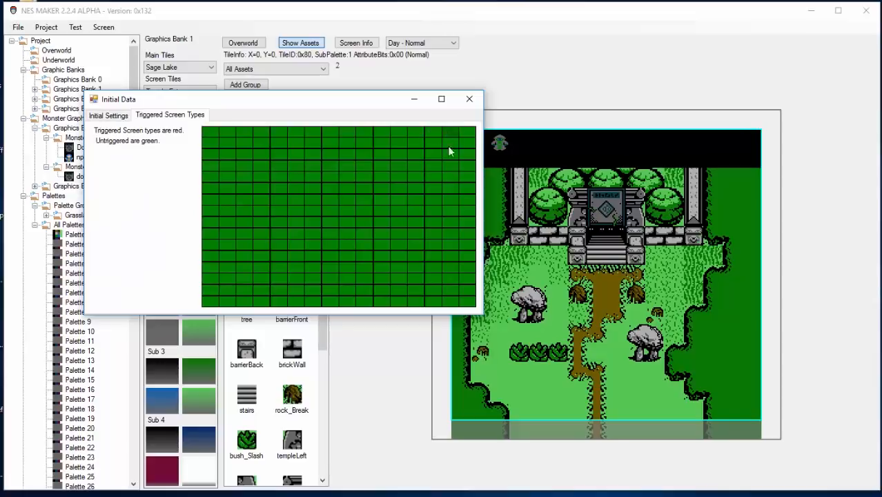
left_click(227, 134)
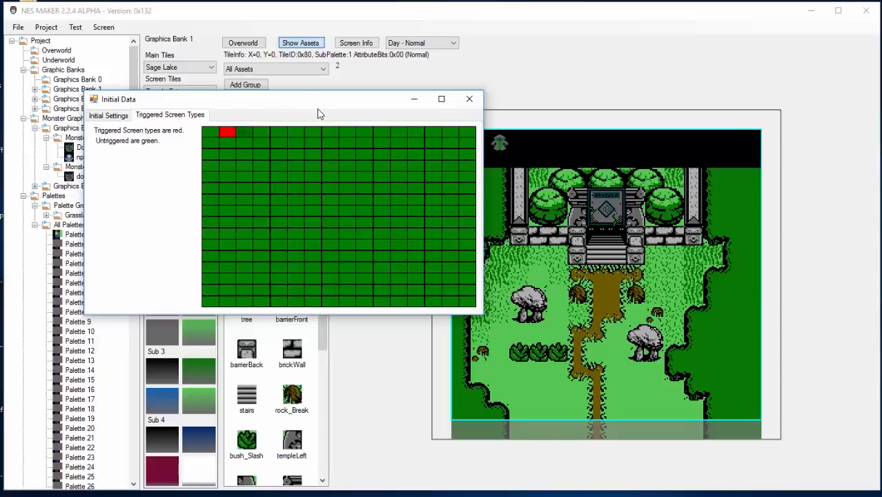
left_click(470, 98)
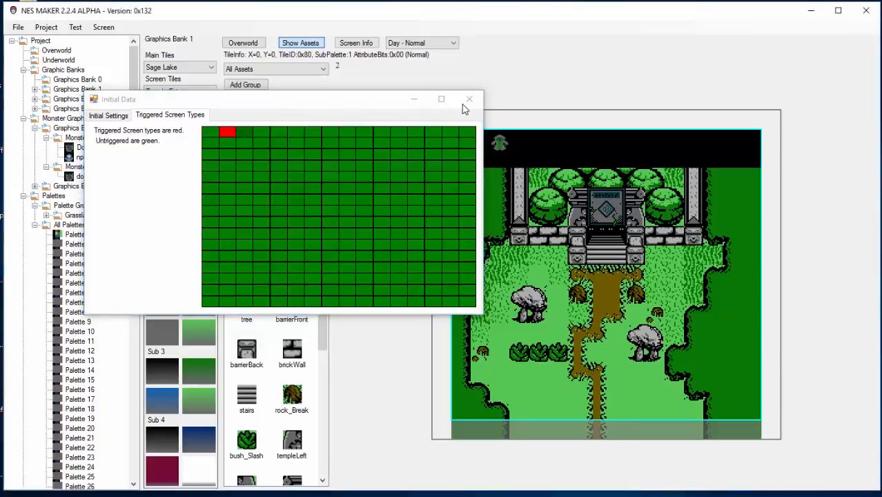
- Check the temple screen's screen type in its details and view the start screen's Day - Triggered state
left_click(355, 43)
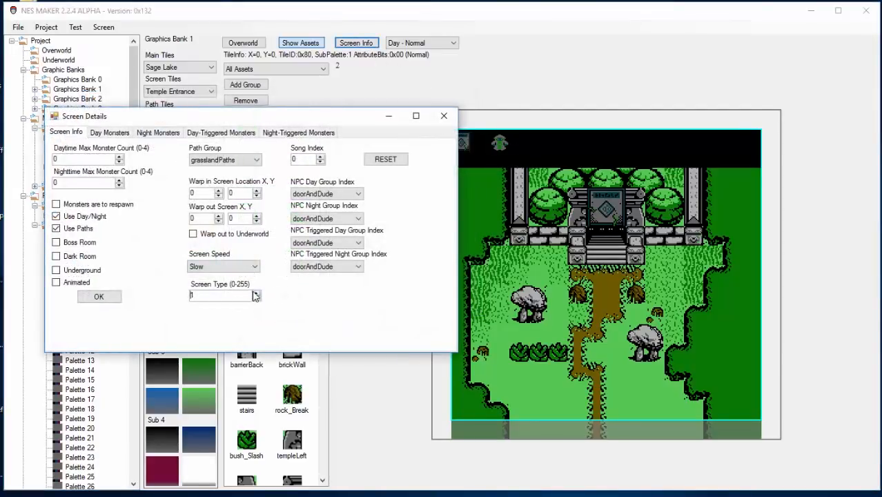
key("Return")
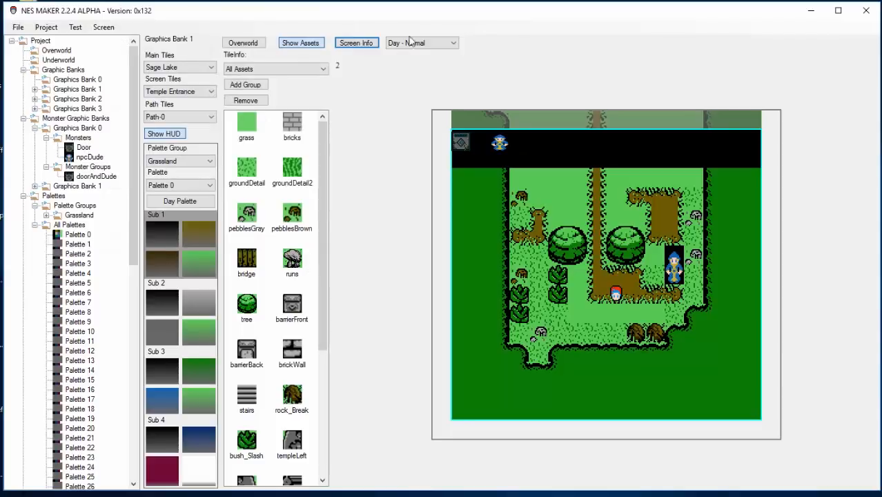
left_click(436, 42)
left_click(437, 69)
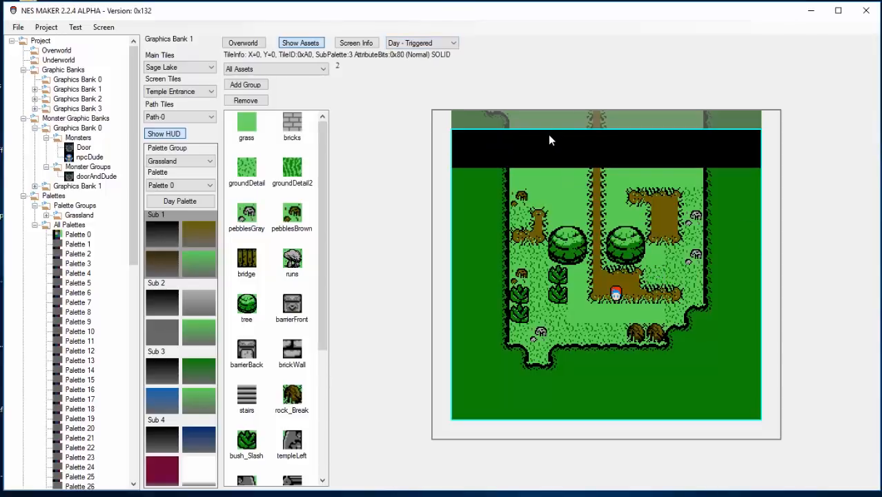
key("ctrl+Up")
key("ctrl+Down")
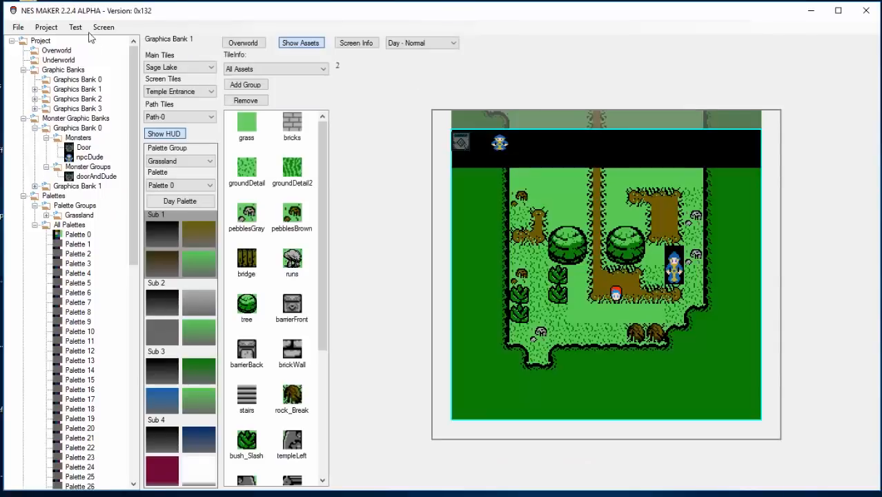
- Export and test the project as a Mystic Searches game and start playing
left_click(76, 27)
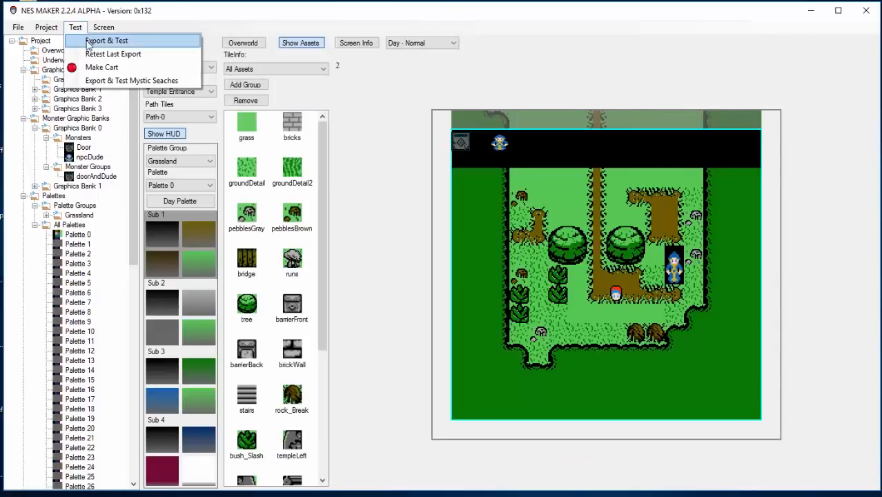
left_click(100, 81)
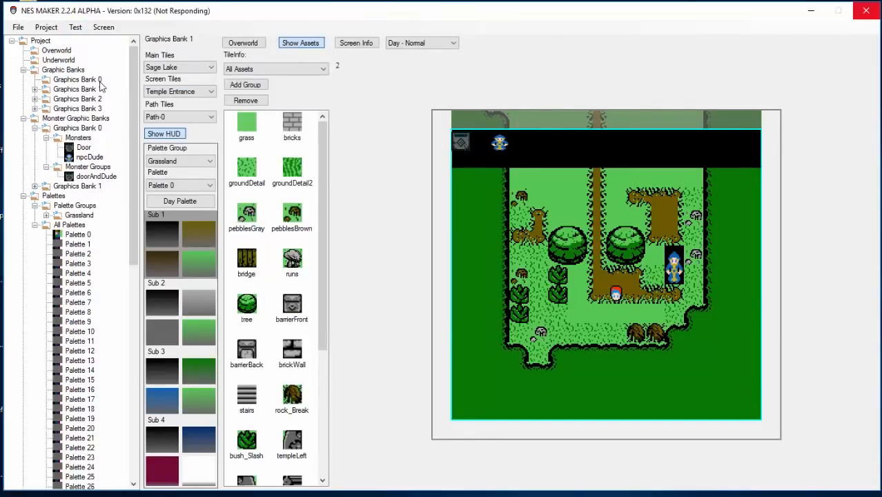
key("Return")
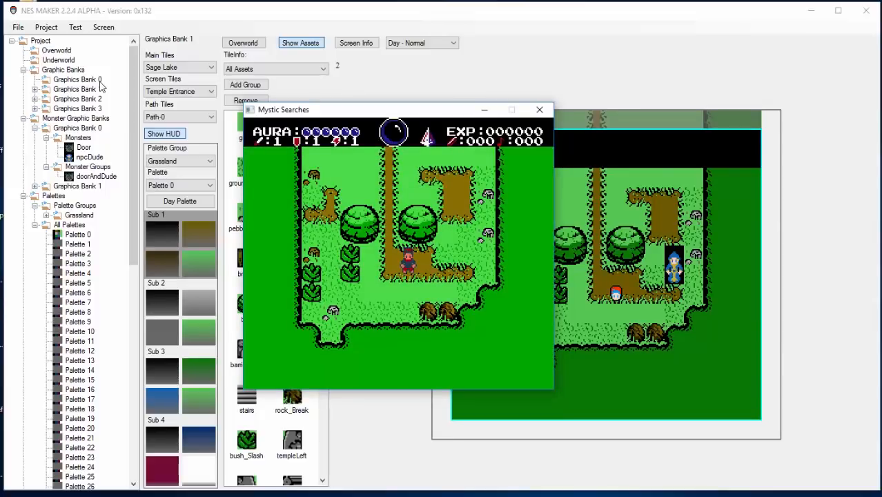
- Walk the player north to the temple entrance screen to check the doorway, and close the test game
key("Left")
key("Up")
key("Up")
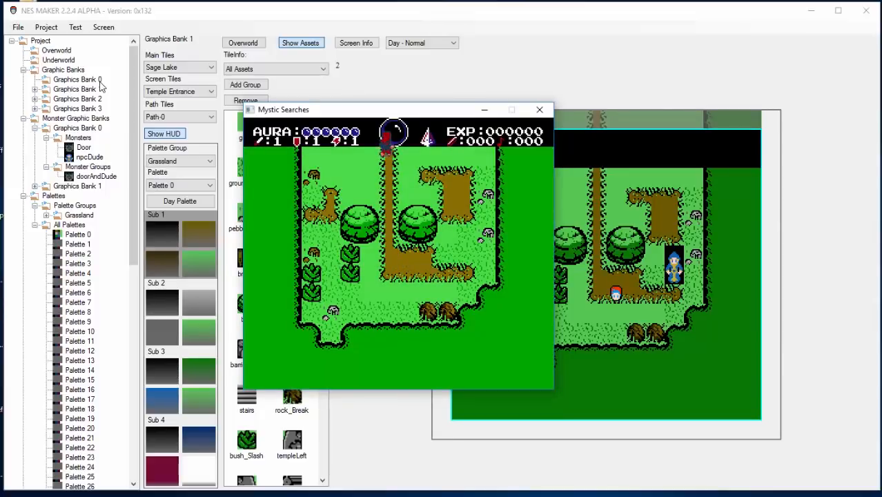
key("Up")
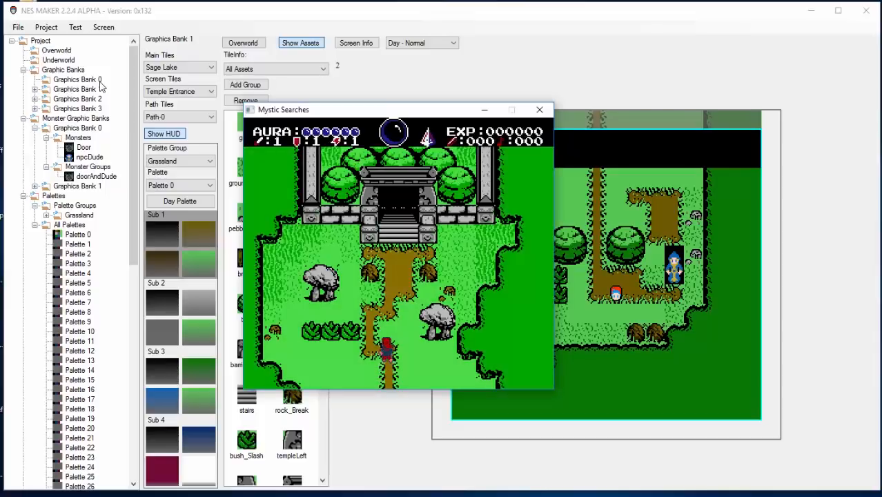
key("Right")
key("Down")
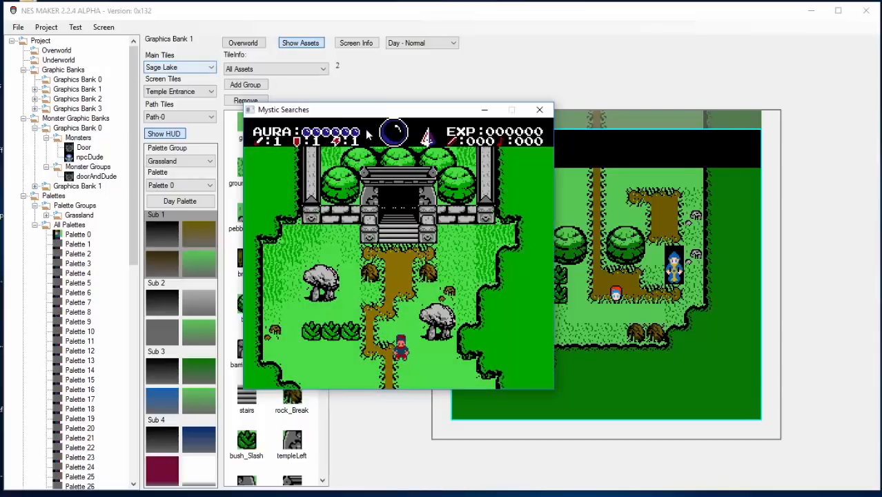
left_click(540, 109)
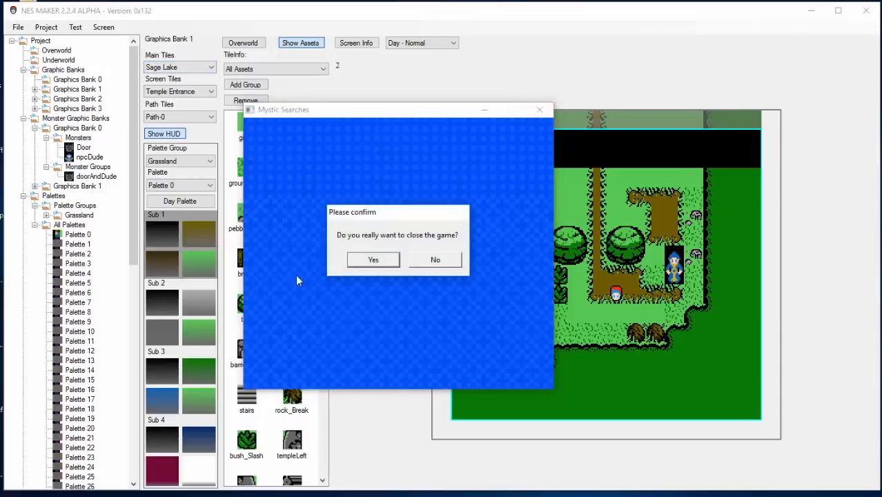
left_click(373, 260)
- Reset screen type 1 to untriggered in the project's initial data and close the dialog
left_click(46, 27)
left_click(46, 27)
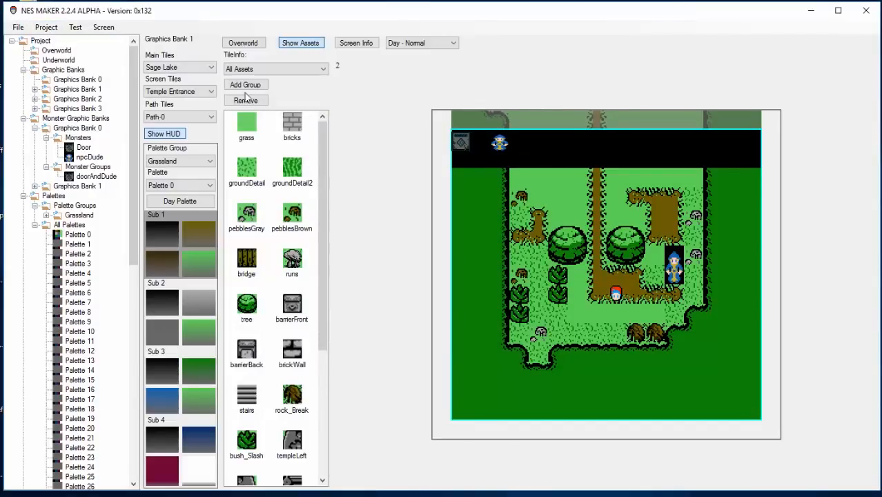
left_click(96, 70)
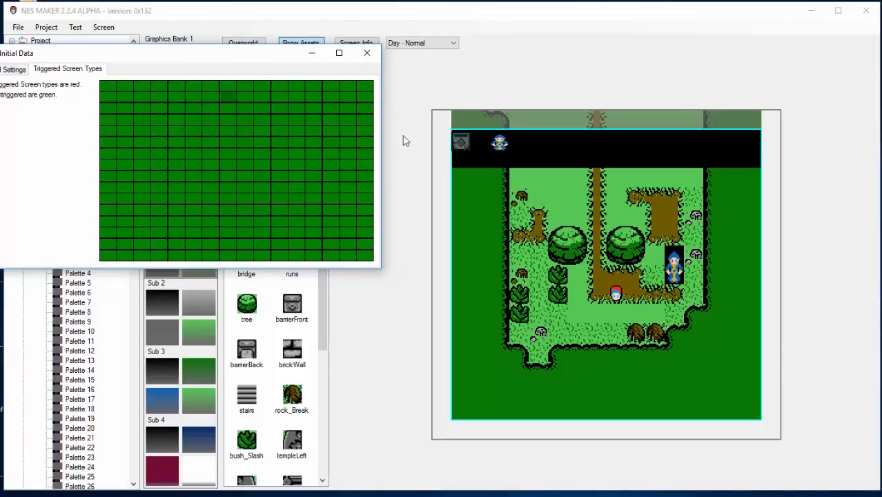
left_click(366, 52)
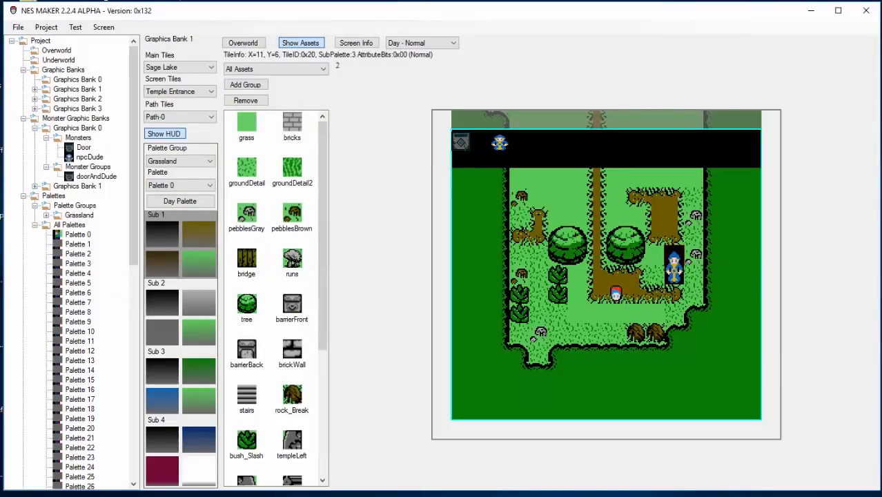
- Set the Key text's end-of-text action to NPC Is Trigger with screen type 1
scroll(117, 345, "down", 15)
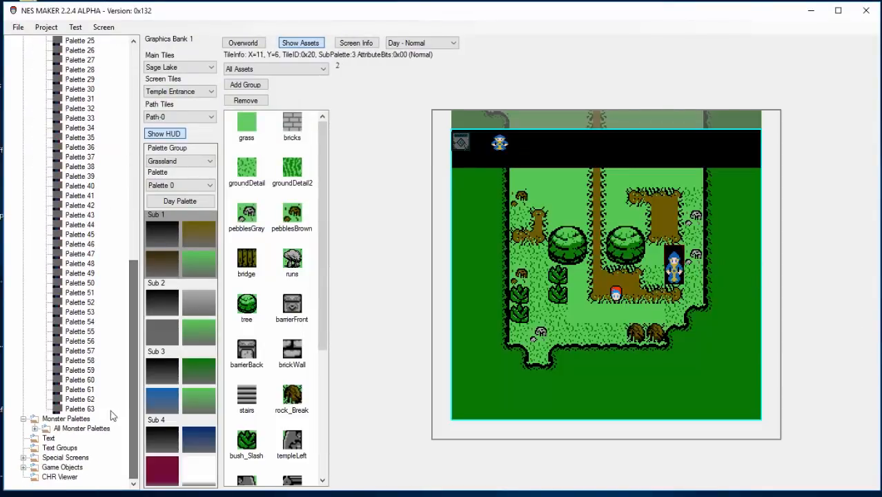
left_click(49, 437)
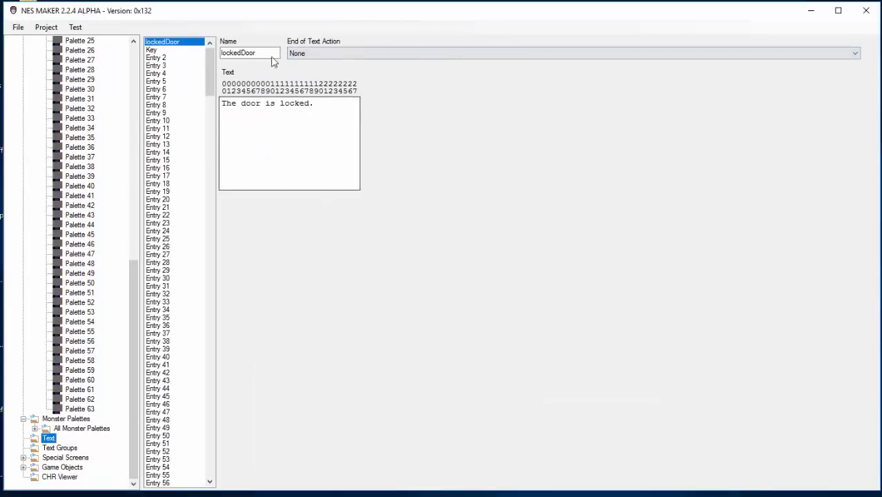
left_click(153, 50)
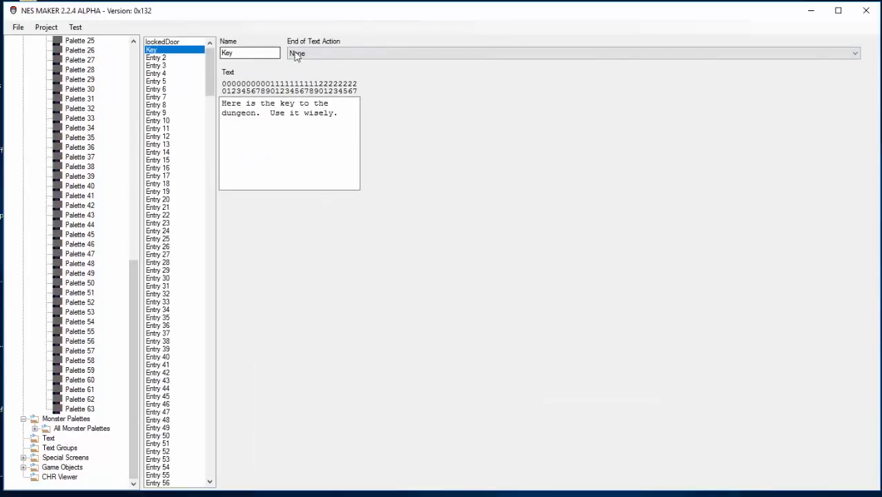
left_click(360, 54)
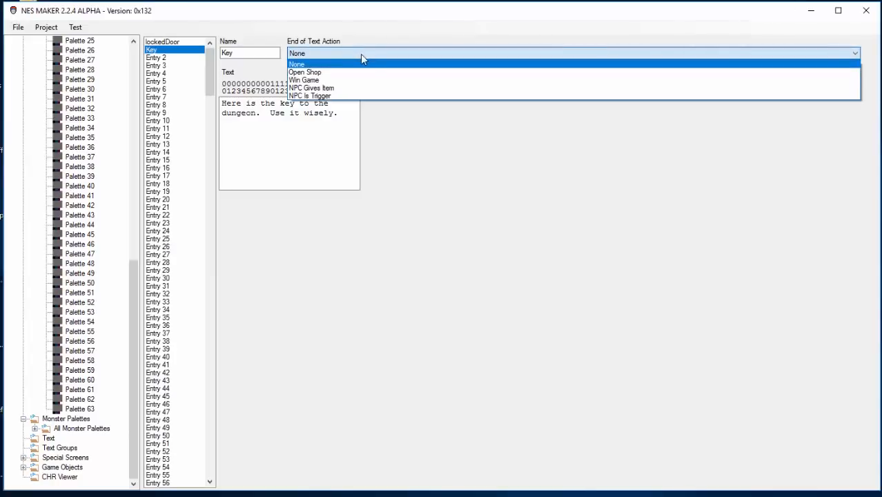
left_click(322, 96)
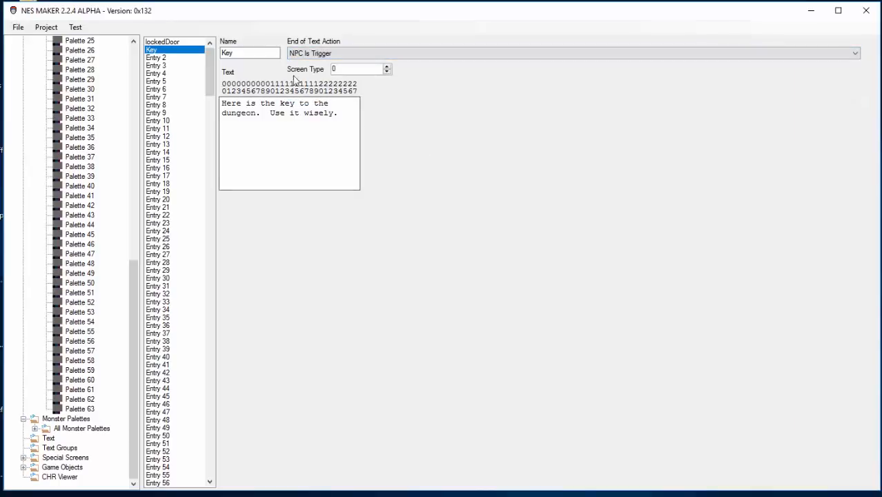
left_click(388, 68)
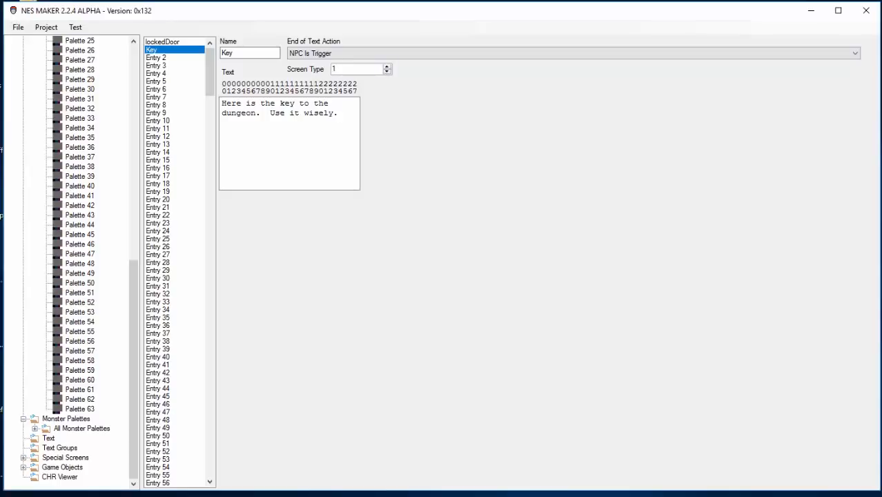
left_click(456, 48)
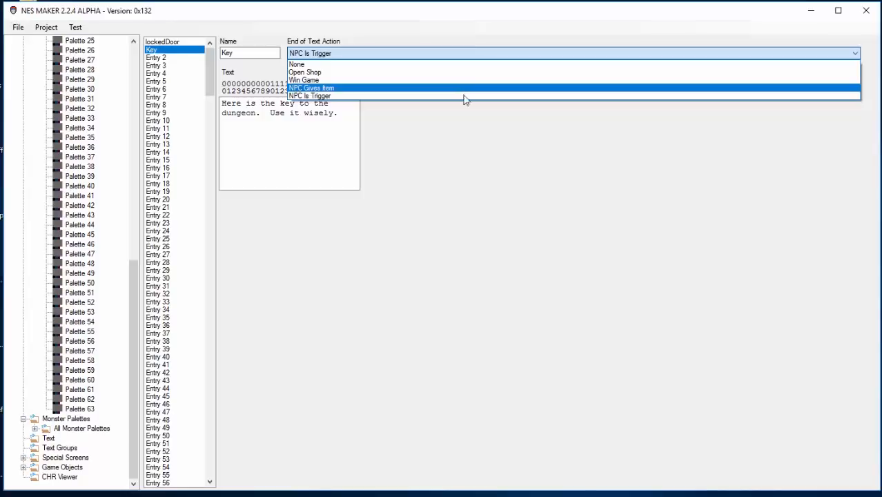
left_click(468, 97)
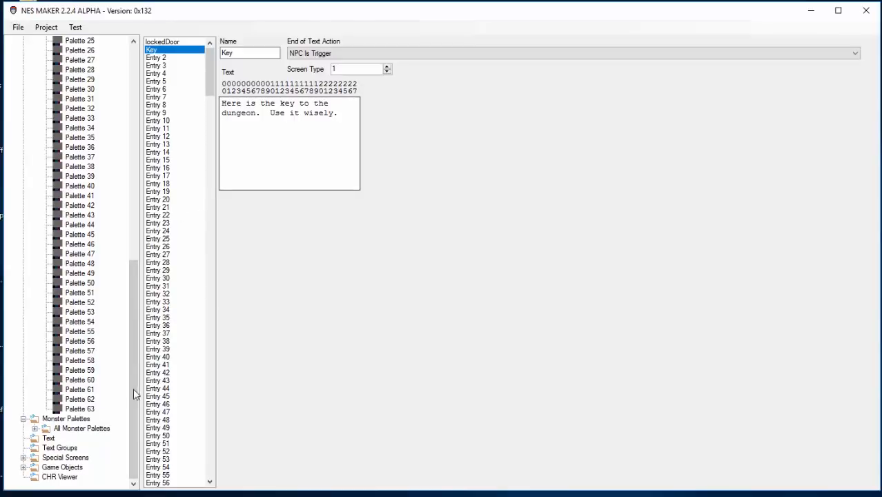
- Return to the overworld and view the temple entrance screen in its Day - Triggered state
scroll(132, 385, "up", 15)
double_click(56, 51)
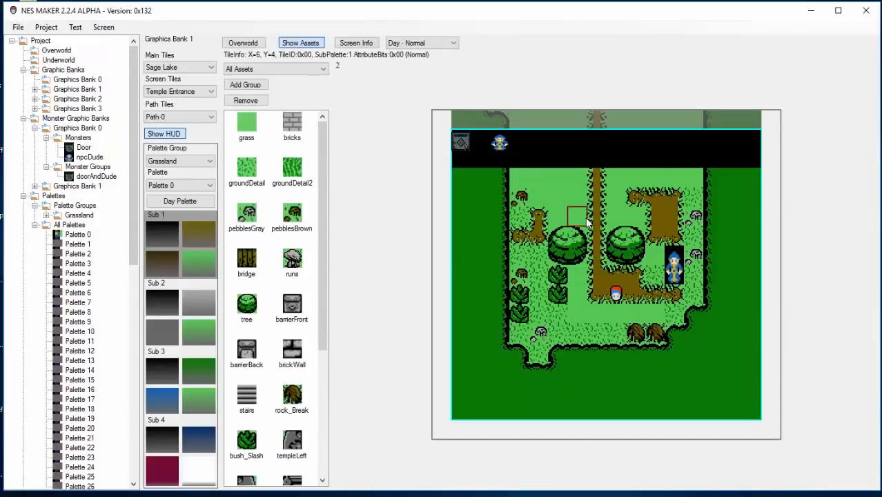
key("Escape")
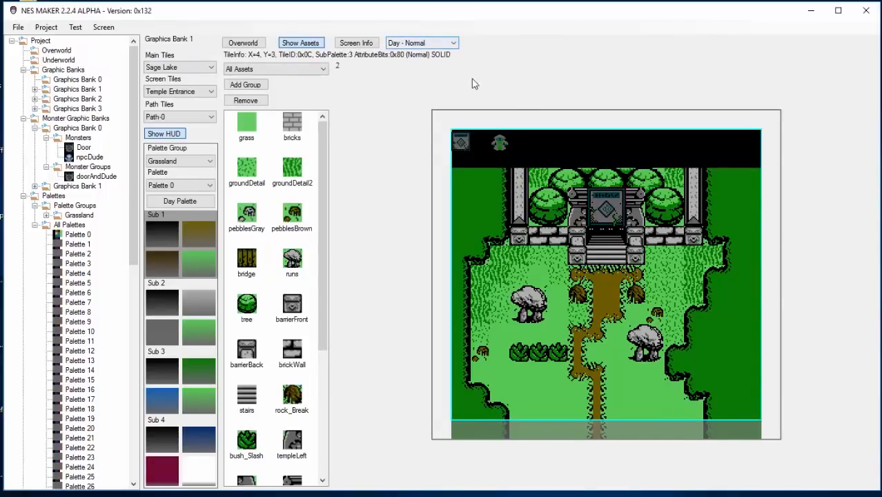
left_click(428, 43)
left_click(414, 60)
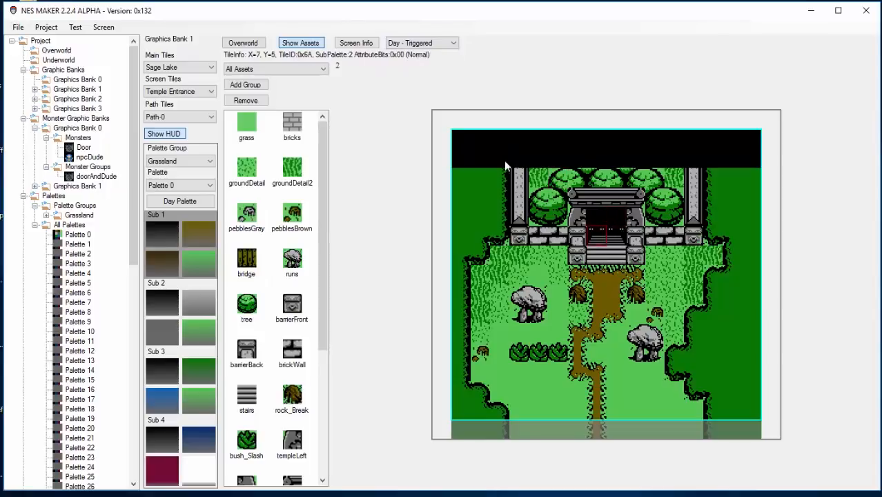
- Go to the screen below the temple entrance and view its Day - Triggered state
key("ctrl+Down")
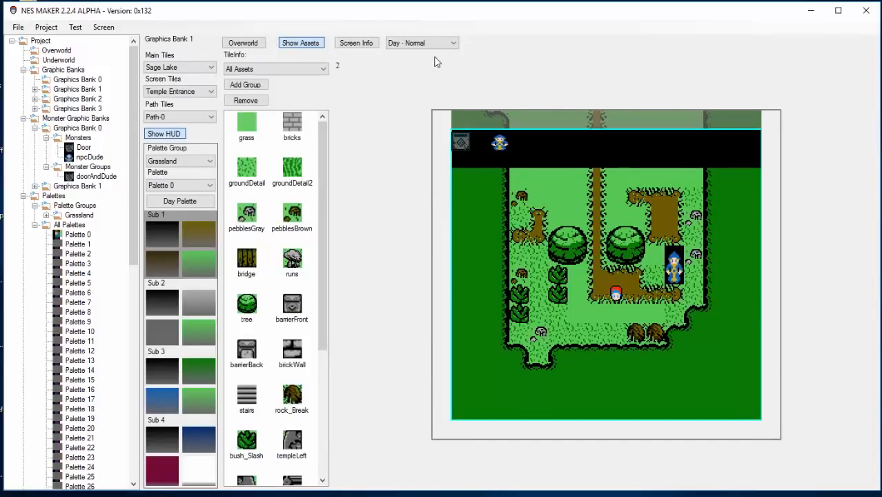
left_click(428, 44)
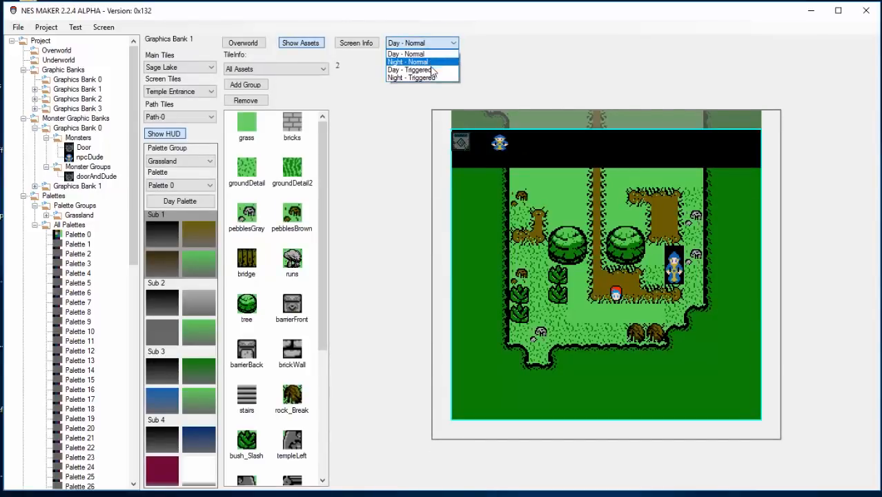
left_click(431, 61)
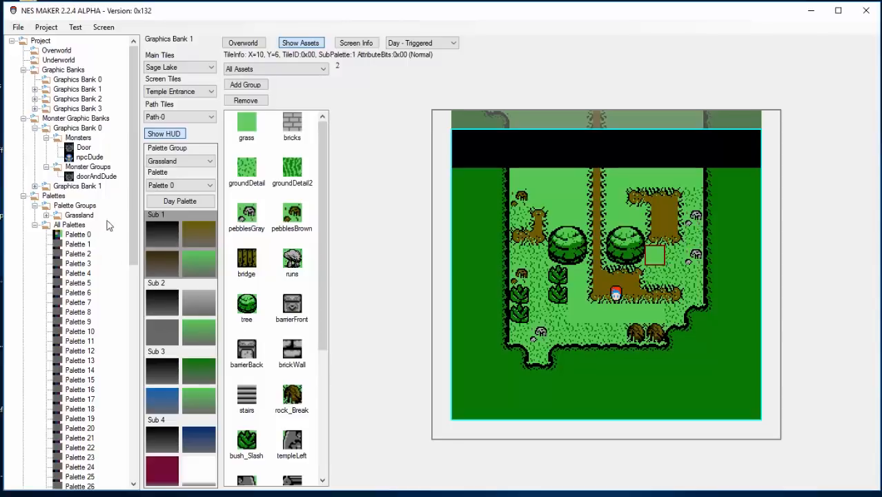
- Duplicate the npcDude monster in Monster Graphics Bank 0 and open the copy
left_click(97, 158)
right_click(97, 158)
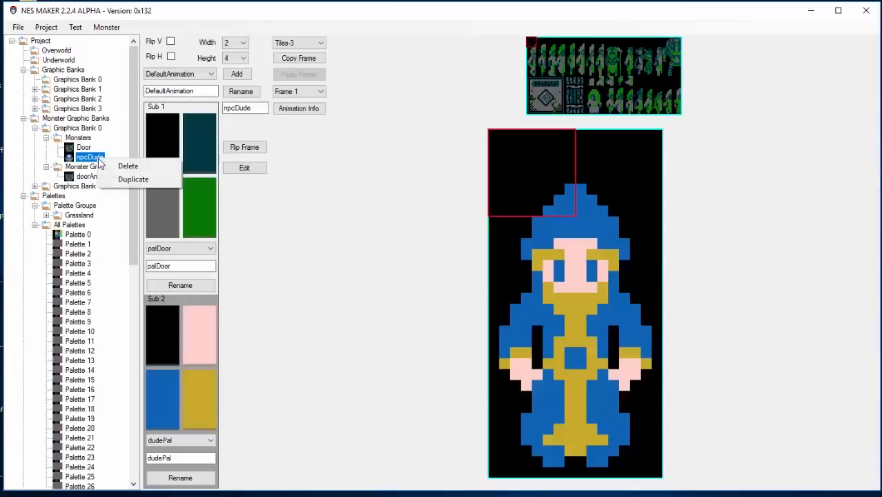
left_click(116, 182)
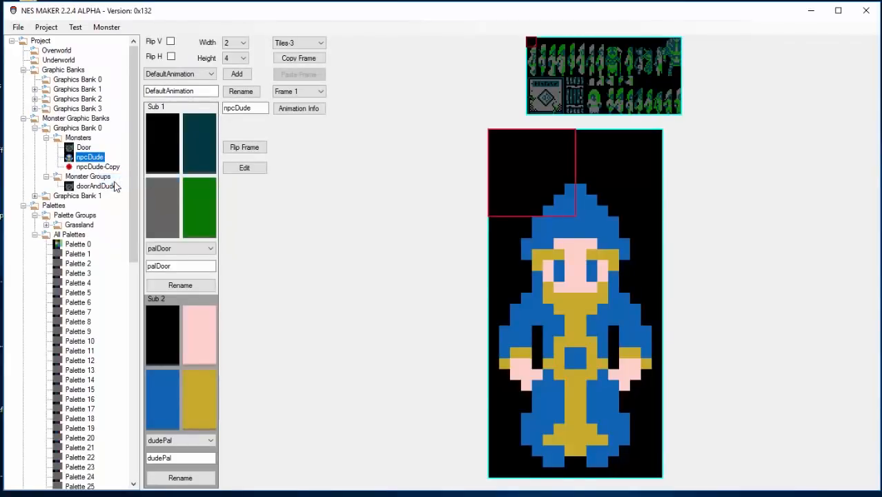
left_click(93, 167)
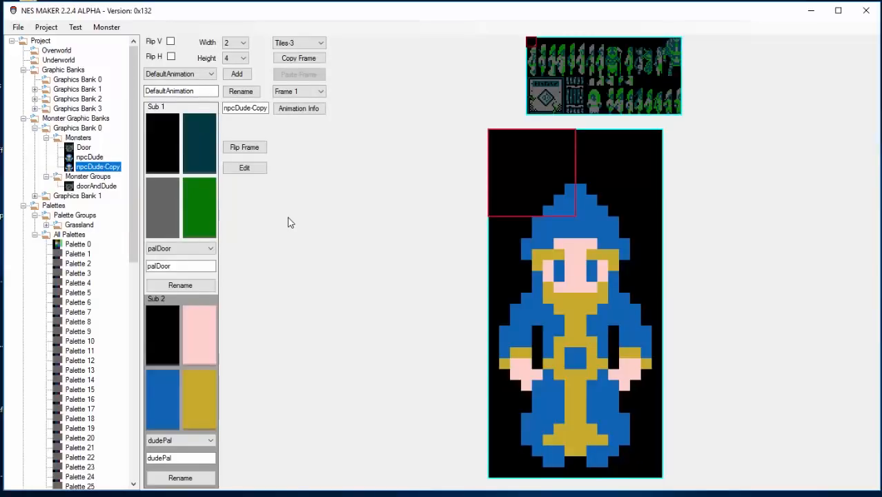
- Recolor every tile of the npcDude copy with the Sub 1 palDoor palette
left_click(156, 154)
left_click(624, 158)
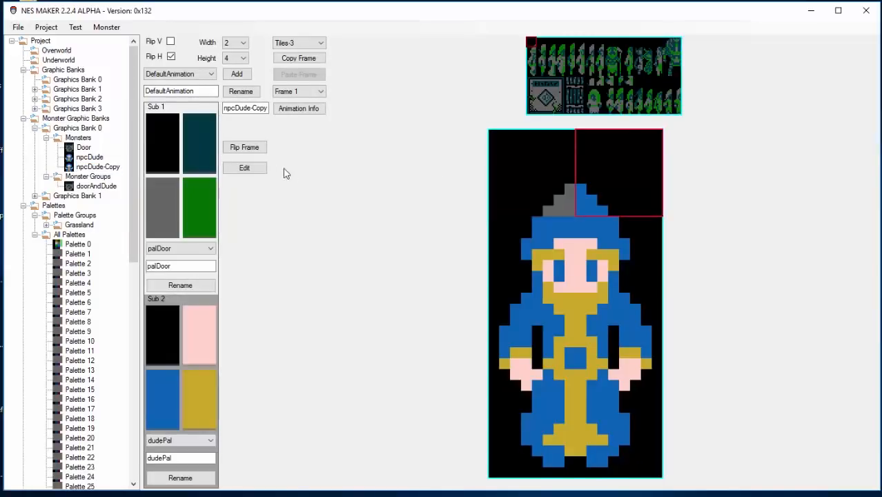
left_click(181, 159)
left_click(530, 261)
left_click(177, 161)
left_click(600, 254)
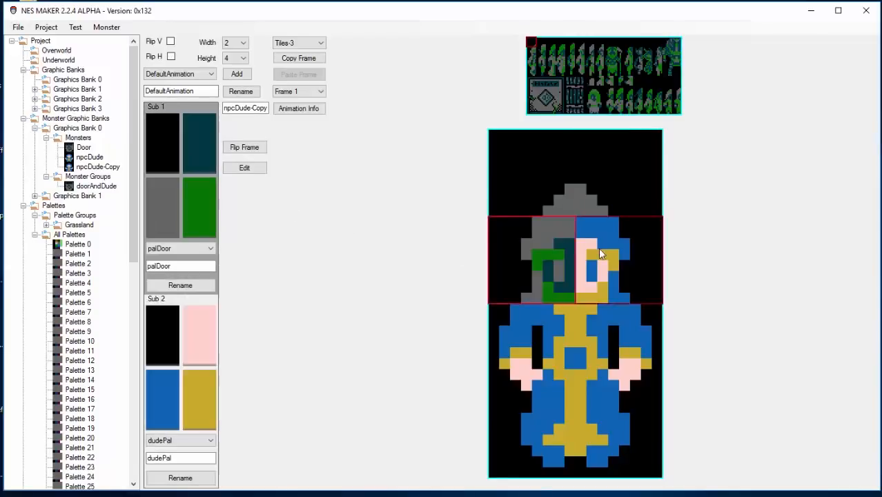
left_click(168, 149)
left_click(546, 352)
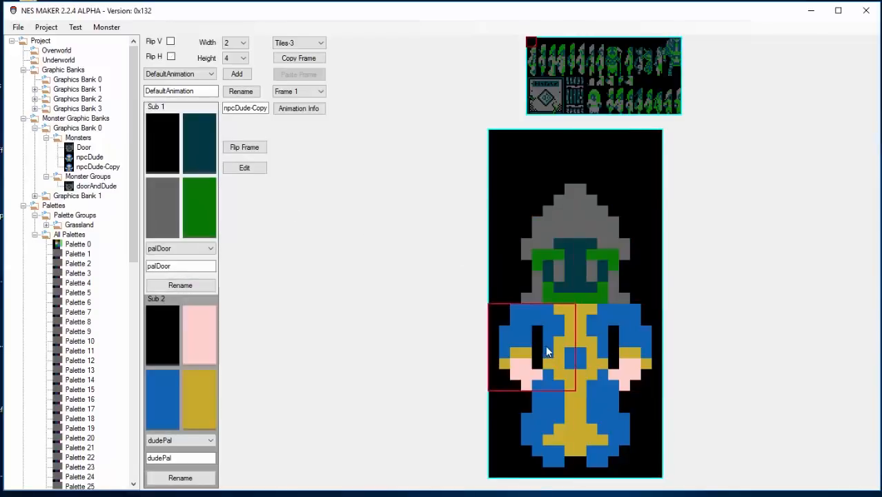
left_click(186, 149)
left_click(656, 359)
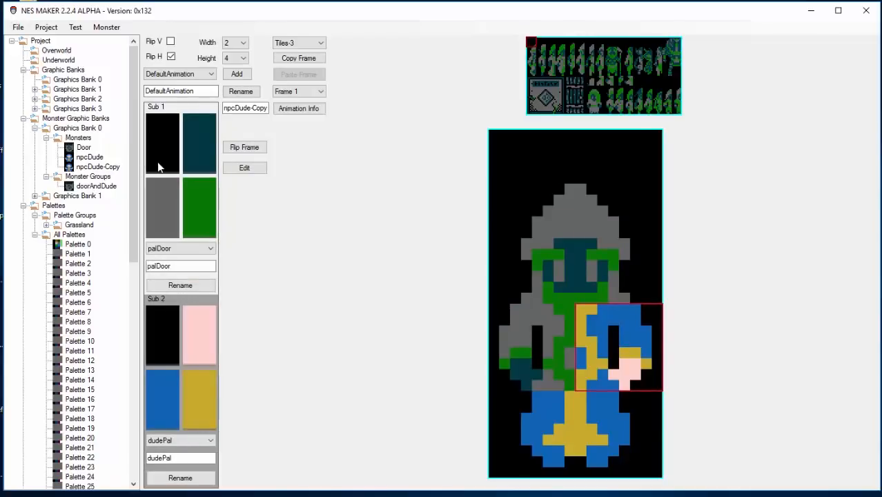
left_click(158, 162)
left_click(498, 423)
left_click(172, 146)
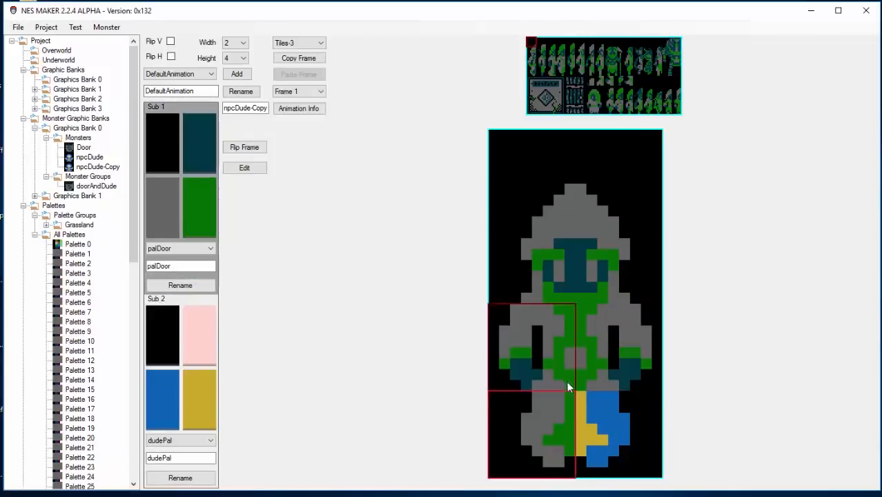
left_click(580, 397)
left_click(167, 151)
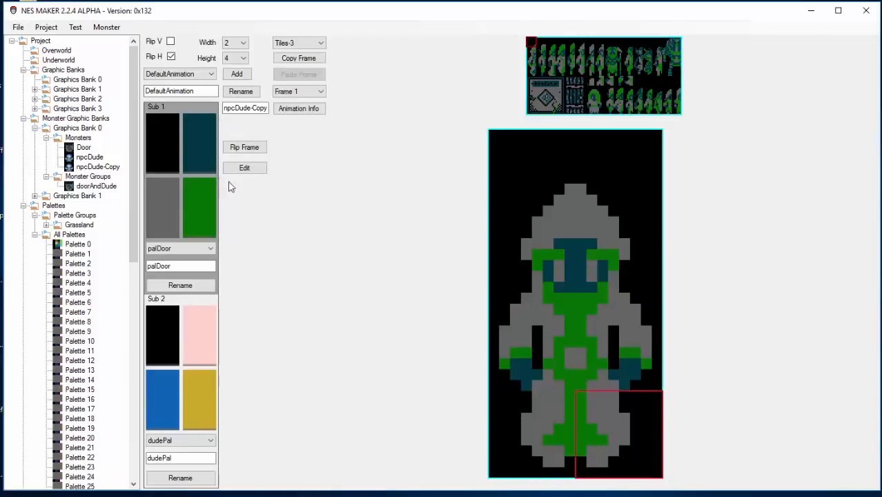
- Rename the recolored npcDude copy as darkDude
left_click(89, 168)
left_click(88, 158)
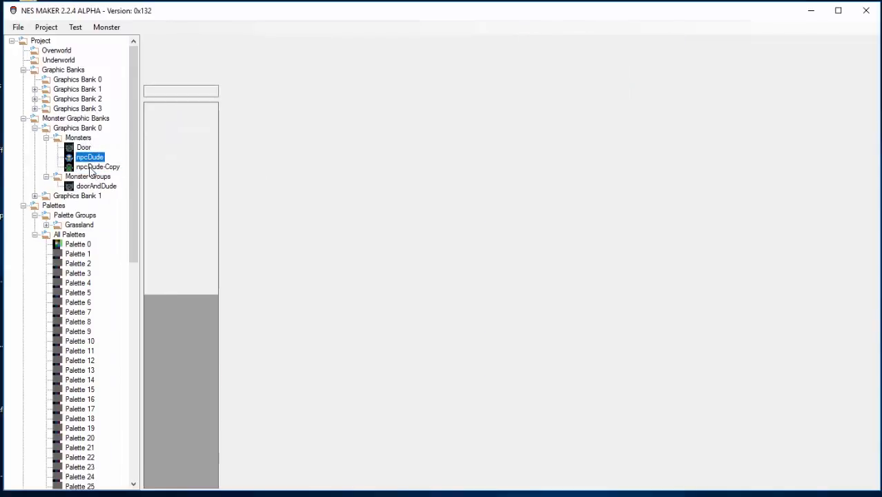
left_click(92, 168)
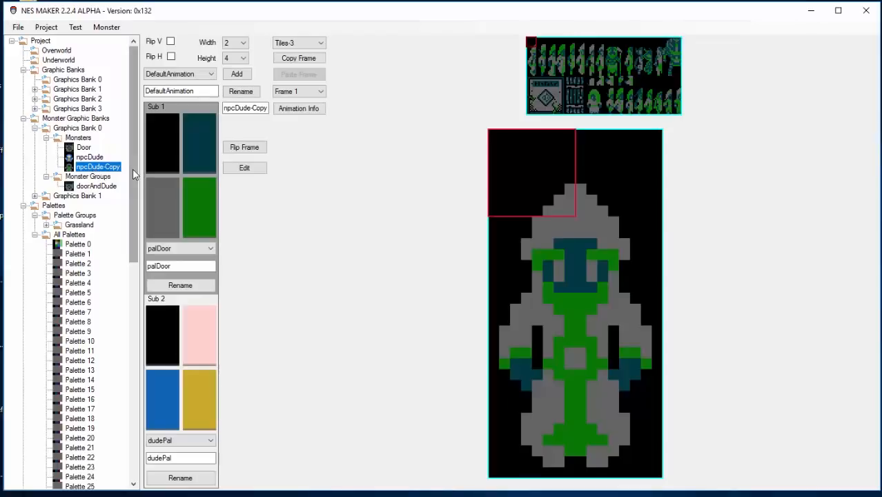
right_click(110, 172)
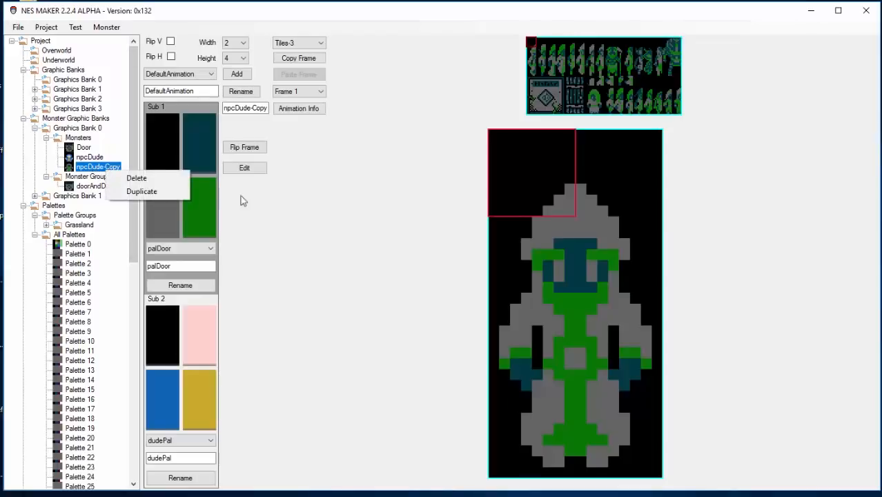
left_click(268, 149)
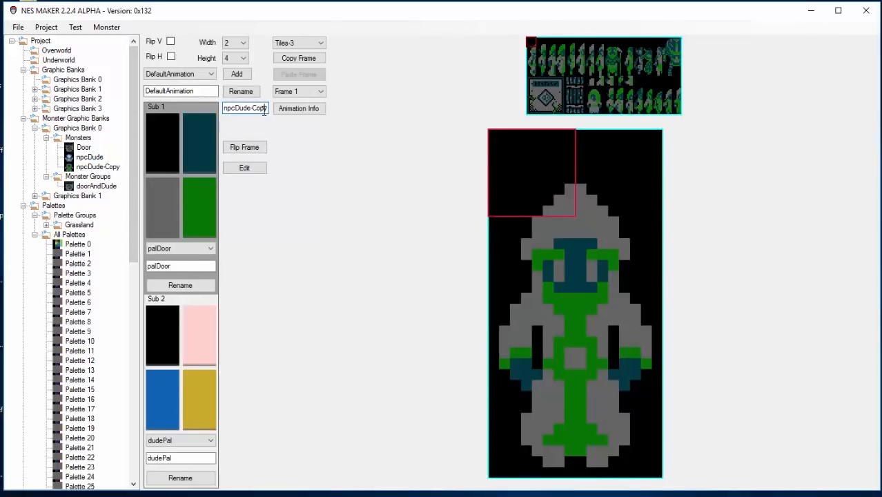
left_click_drag(263, 112, 223, 109)
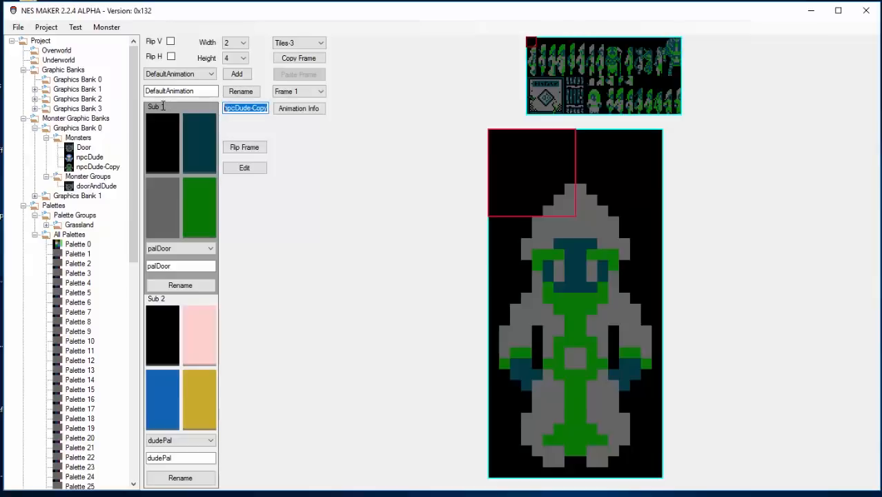
type("dark")
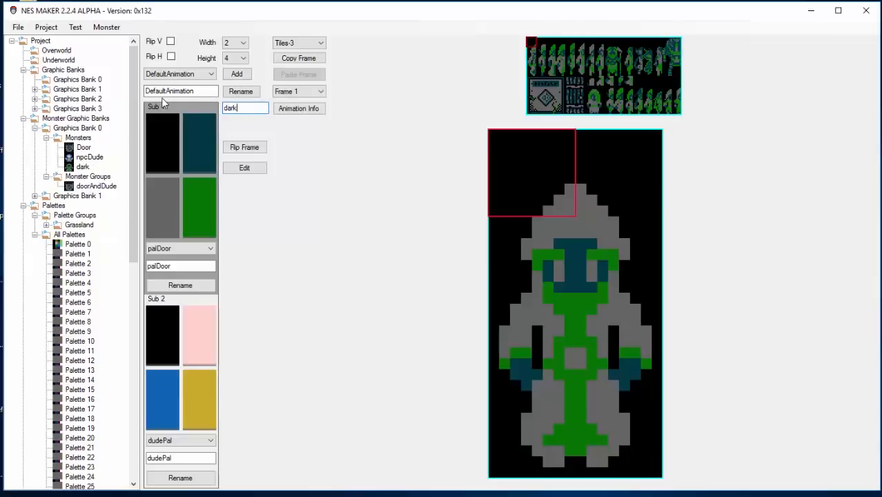
type("Dude")
- Add darkDude as the third monster of the doorAndDude monster group and save the group
mouse_move(133, 169)
left_mouse_down()
mouse_move(132, 411)
mouse_move(119, 424)
mouse_move(133, 412)
mouse_move(141, 209)
mouse_move(130, 178)
left_mouse_up()
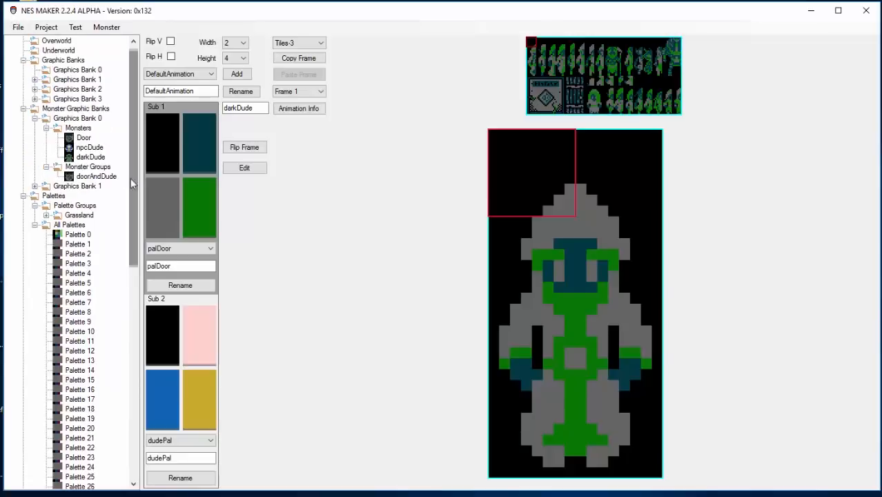
left_click(104, 178)
left_click(102, 176)
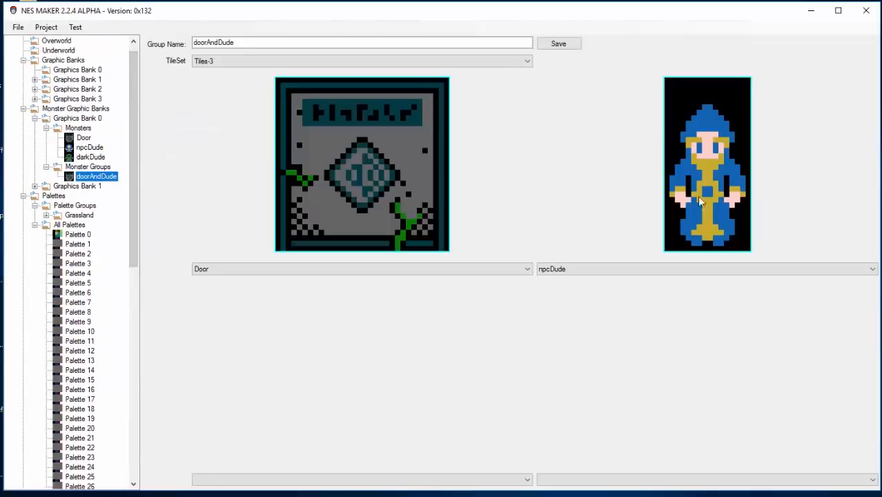
left_click(402, 481)
left_click(392, 496)
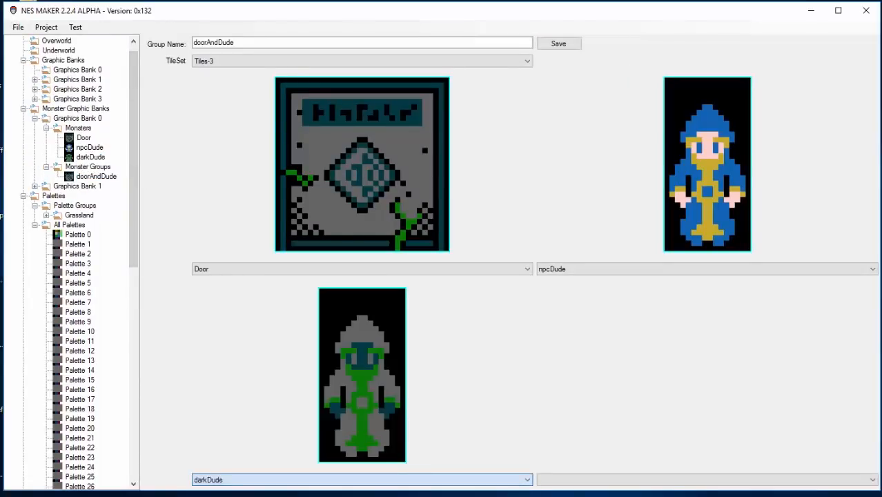
left_click(558, 43)
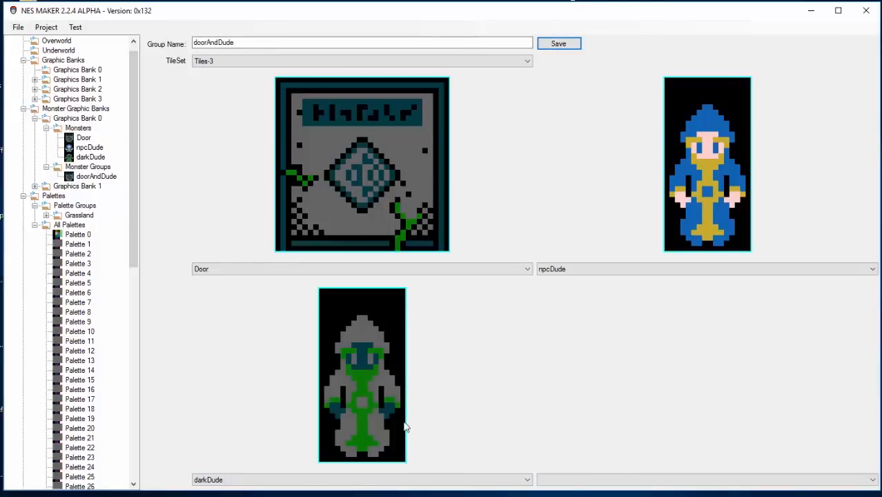
- Name text Entry 2 darkDude and give it the text "You are welcome for the key you ungrateful bastard."
left_click_drag(138, 265, 142, 478)
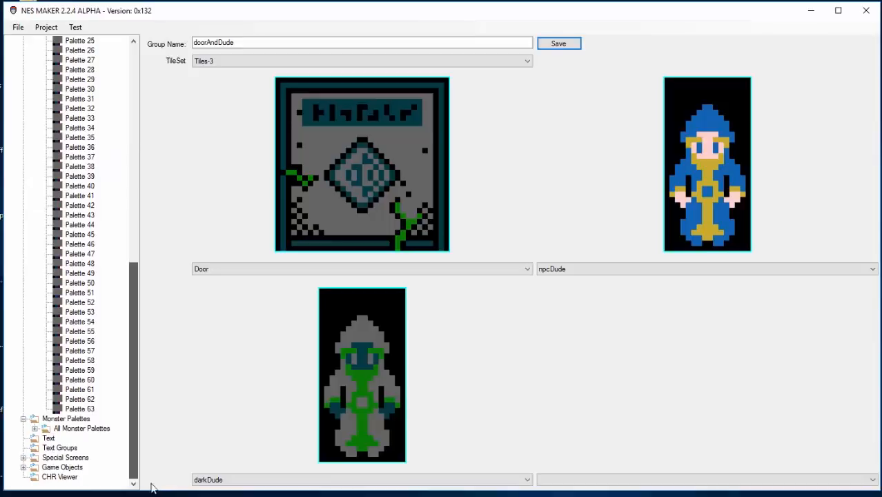
left_click(41, 440)
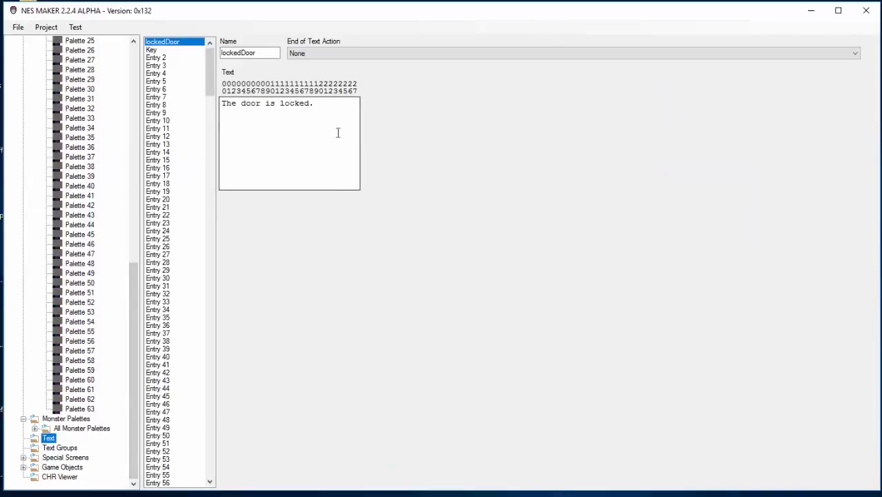
left_click(168, 58)
left_click_drag(256, 52, 158, 35)
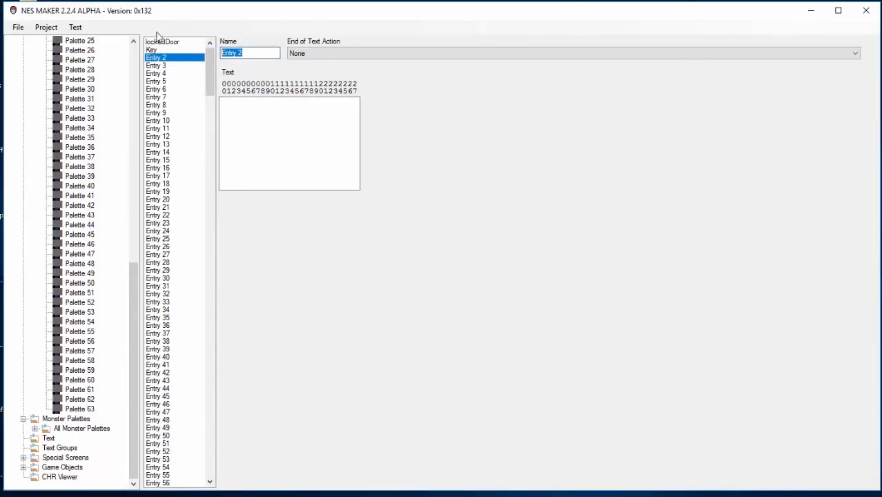
type("darkDude")
key("Tab")
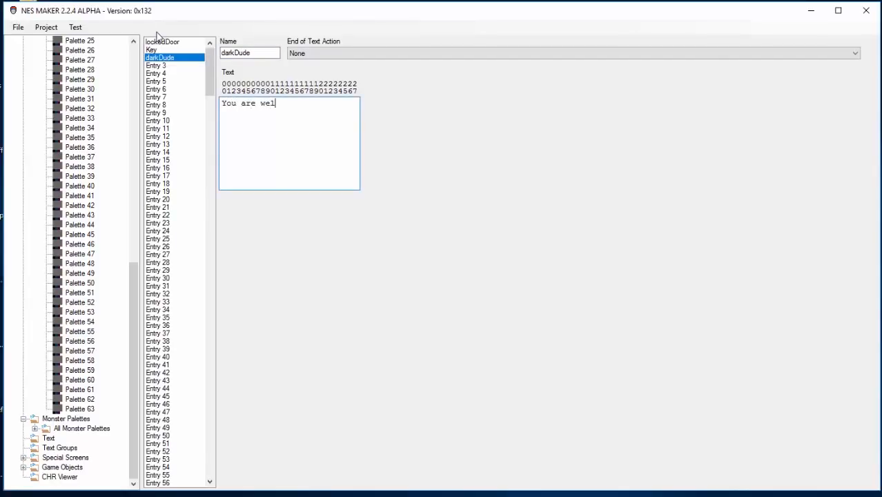
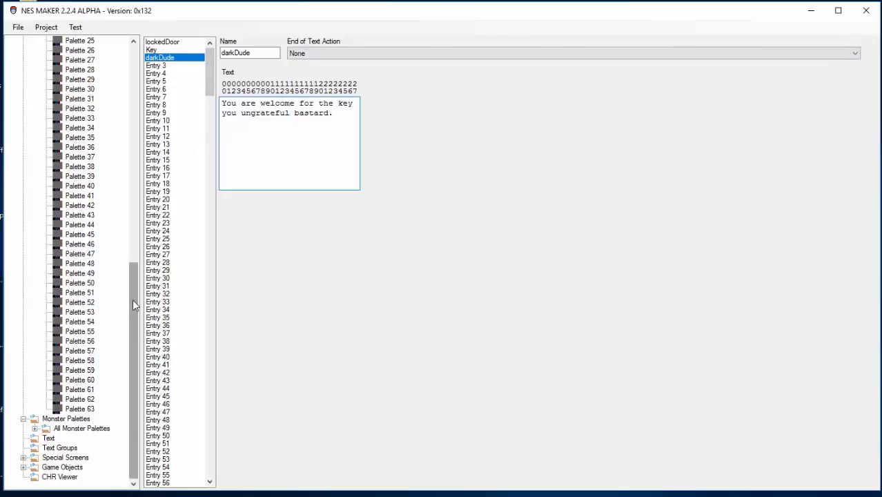
- Assign the darkDude text to Text 3 of the doorAndDude text group
left_click_drag(132, 301, 137, 342)
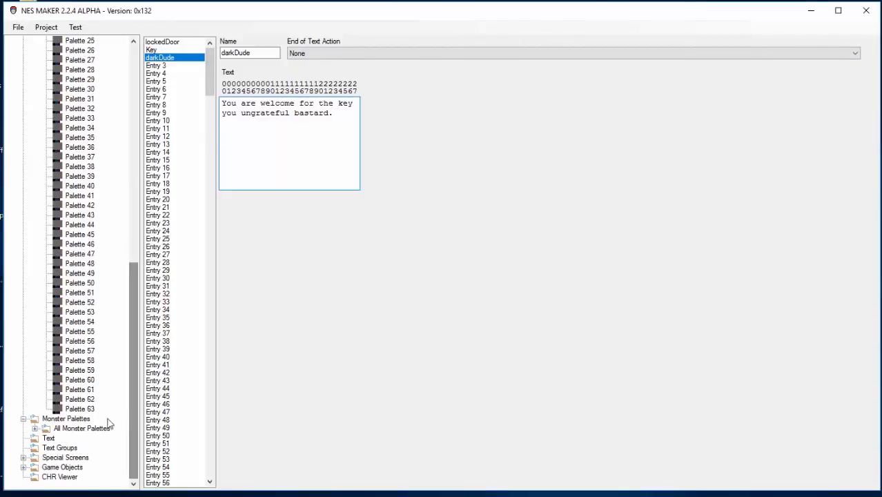
left_click(61, 448)
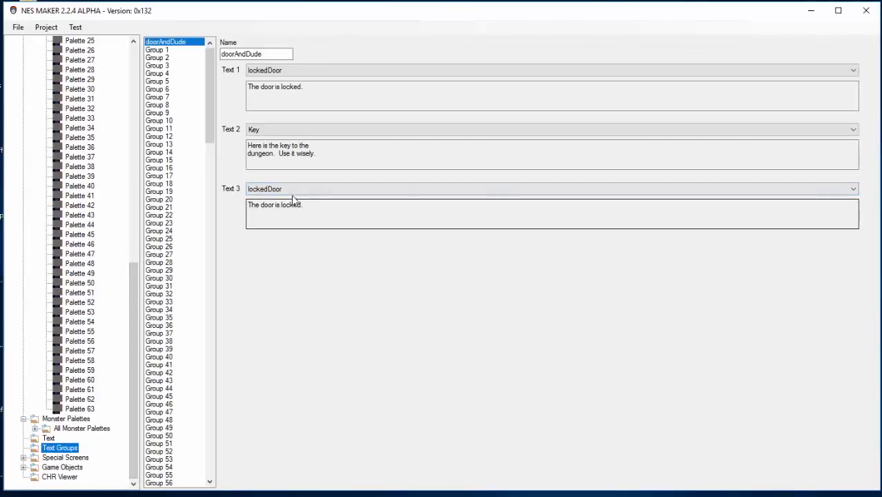
left_click(449, 192)
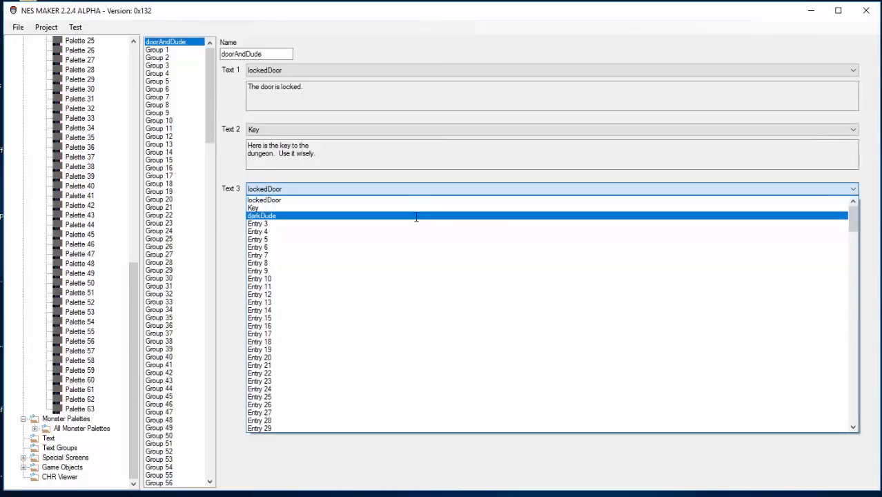
left_click(416, 217)
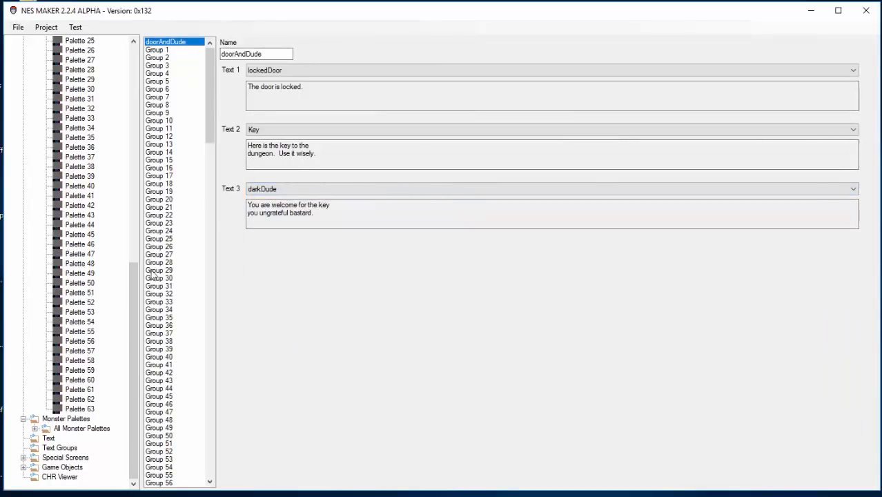
- Open the overworld screen directly below the temple screen for editing
left_click_drag(136, 280, 126, 64)
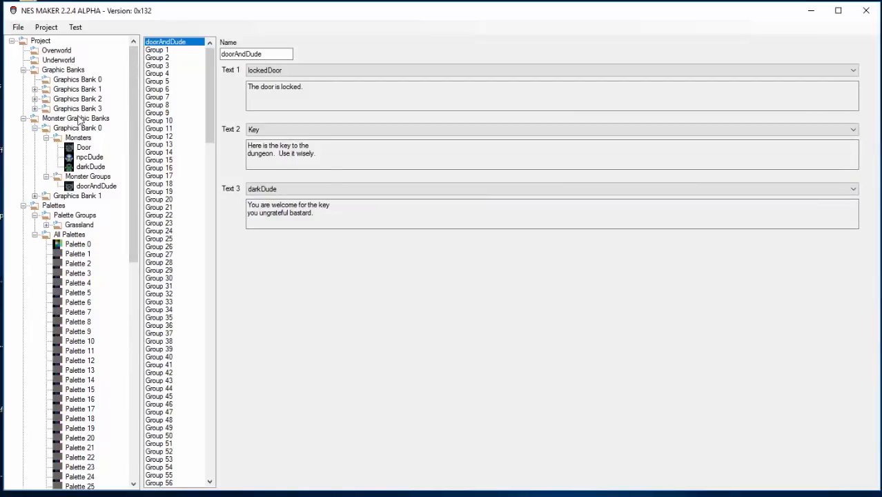
left_click(68, 52)
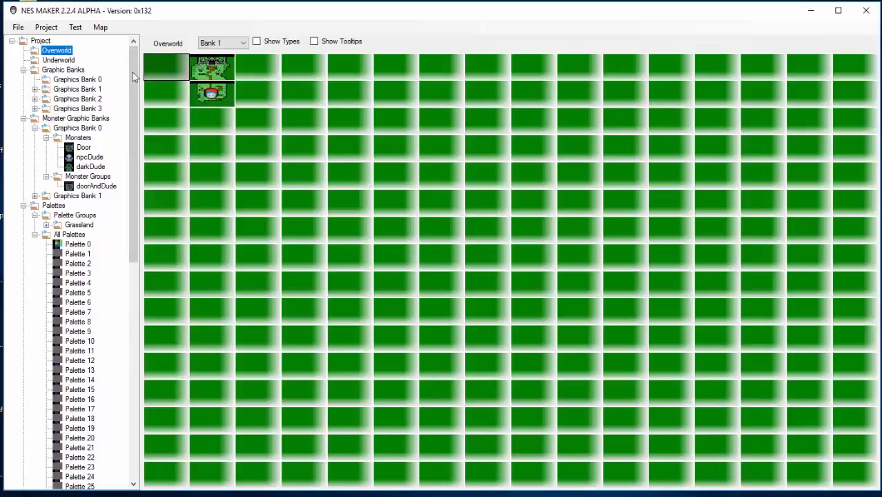
double_click(203, 90)
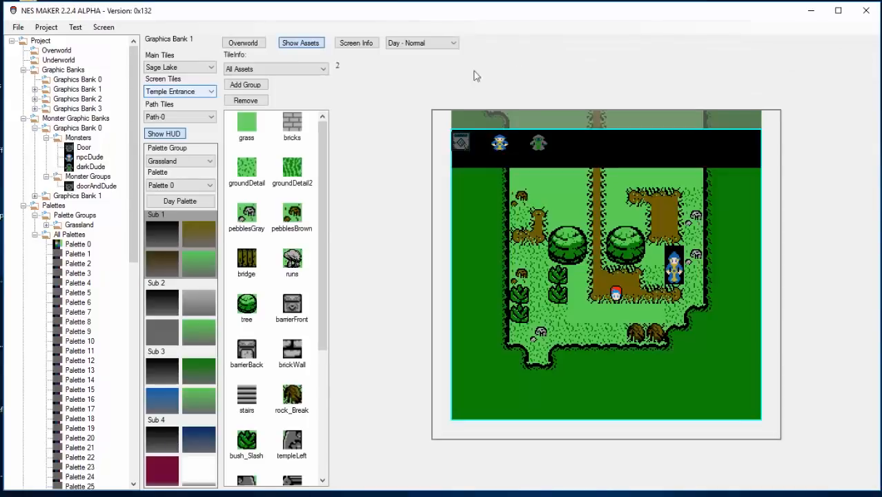
- Compare the NPC screen's Day - Triggered state with its Day - Normal state
left_click(410, 40)
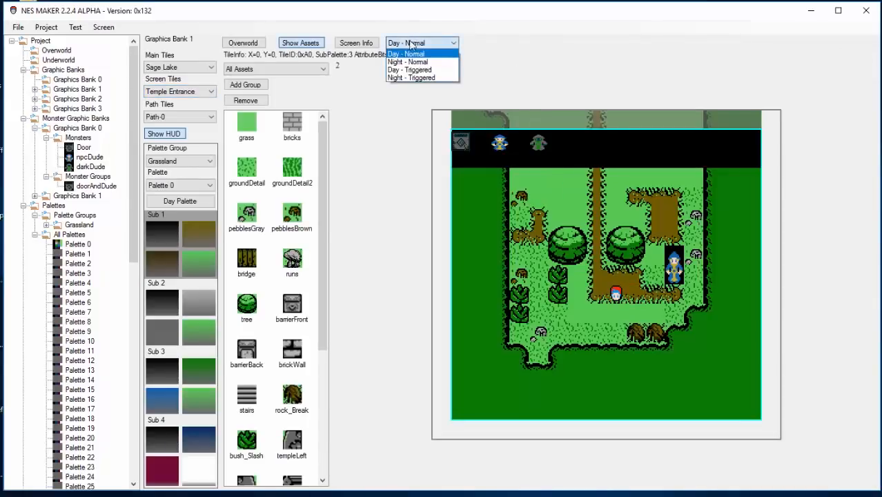
left_click(416, 72)
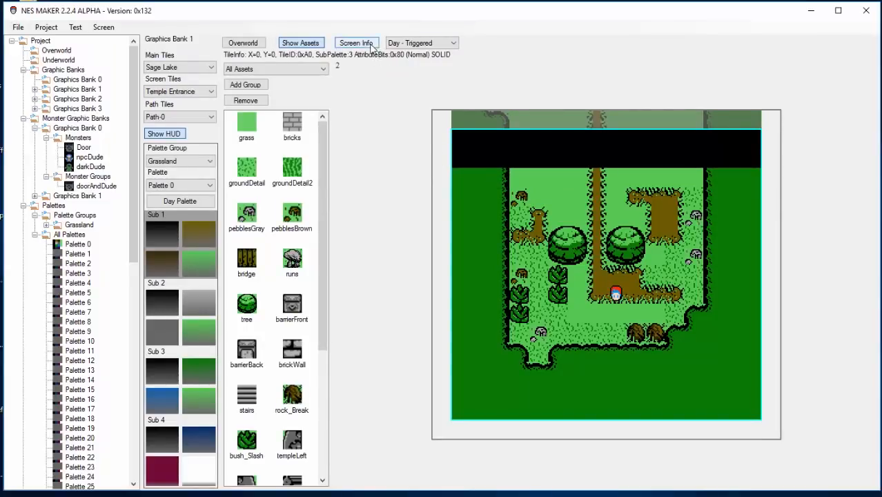
left_click(414, 42)
left_click(413, 53)
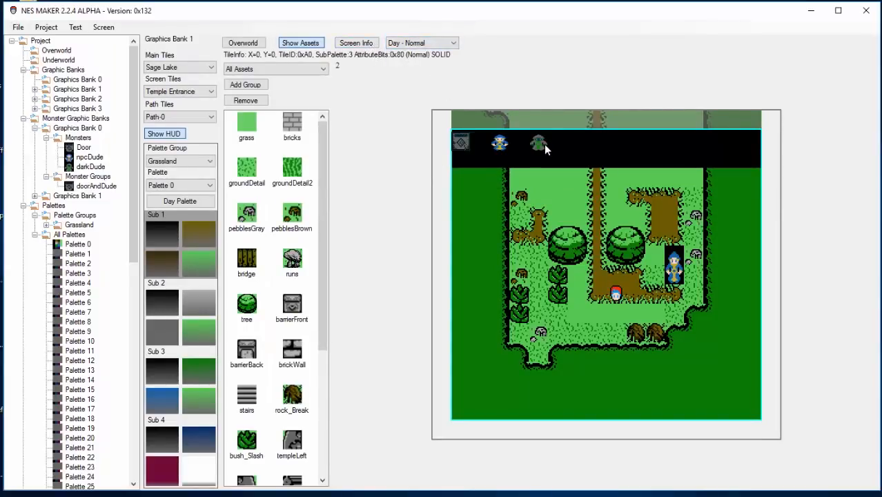
- In the NPC screen's details, set the day-triggered monsters to tileset Tiles-3 and monster group doorAndDude
left_click(357, 43)
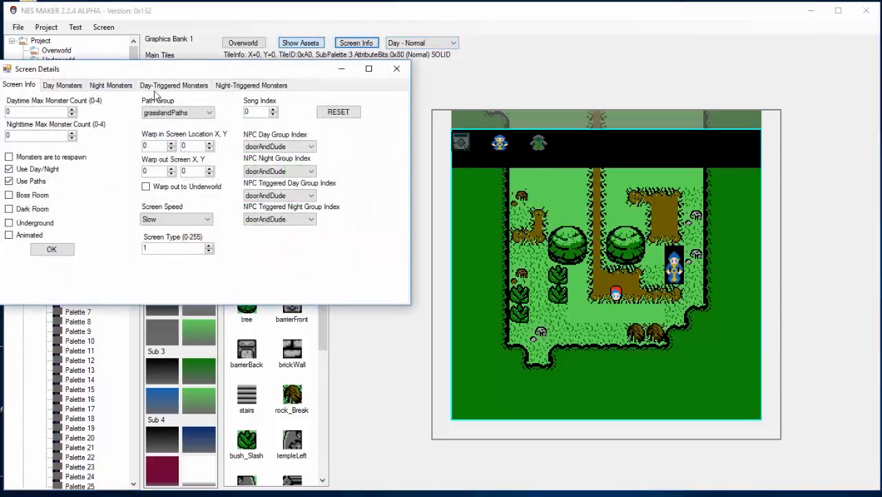
left_click(176, 86)
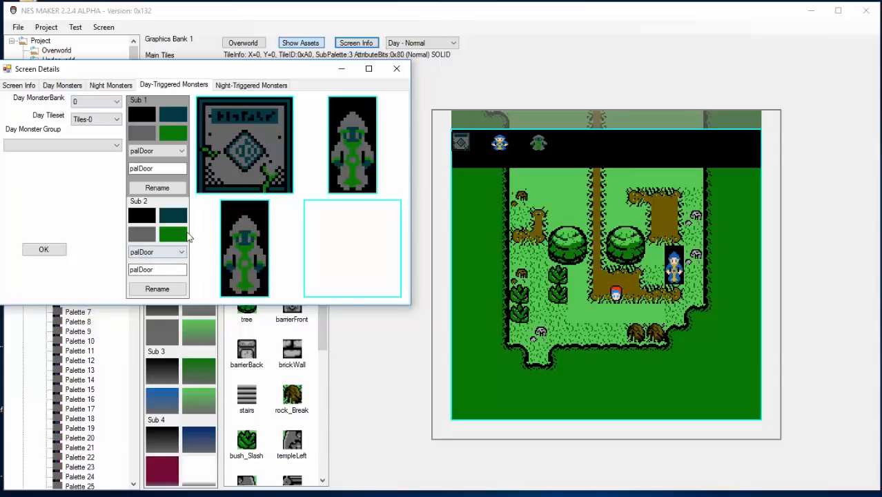
left_click(97, 119)
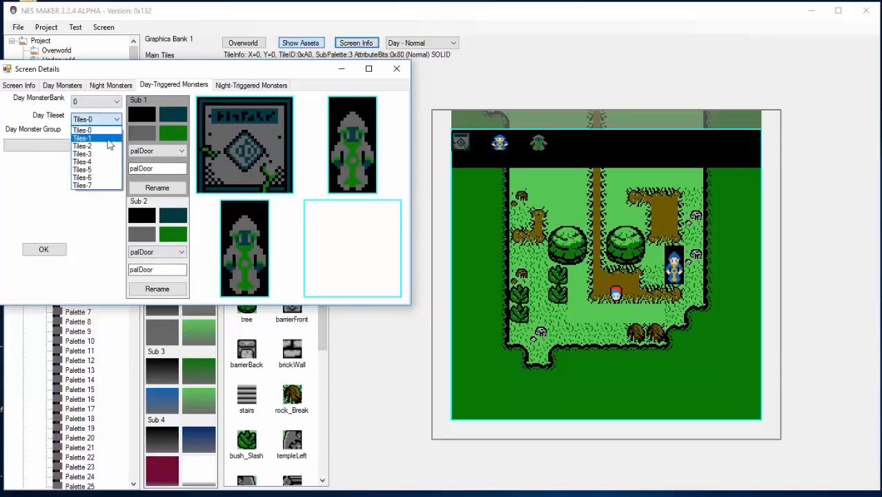
left_click(107, 158)
left_click(107, 146)
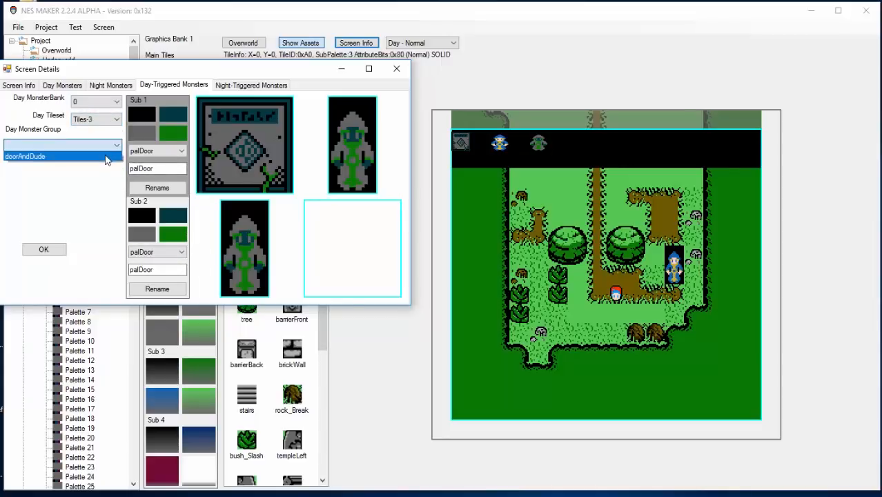
left_click(107, 158)
- Keep palDoor as the day-triggered Sub 1 palette, set Sub 2 to dudePal, and confirm the screen details
left_click(182, 151)
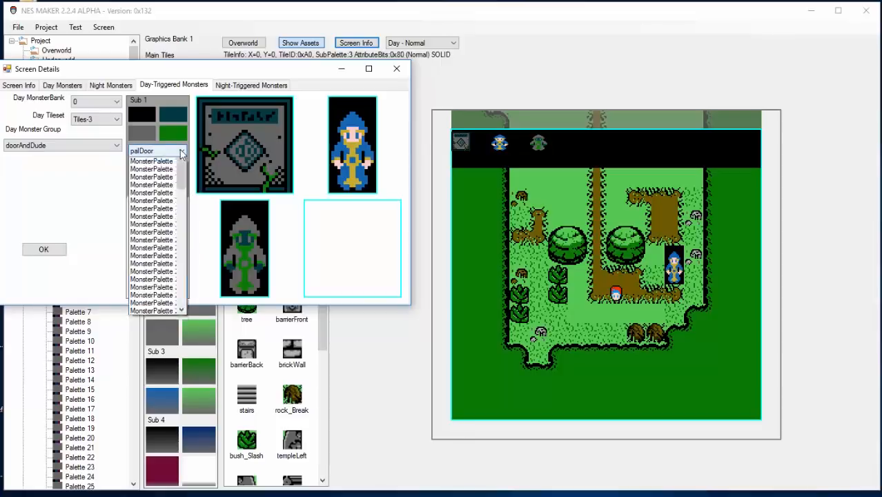
left_click(181, 152)
left_click(181, 152)
left_click(182, 153)
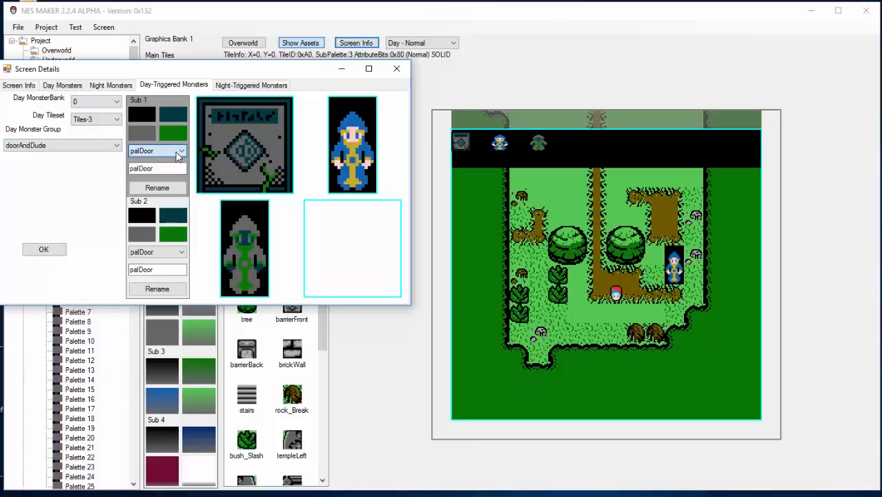
left_click(177, 253)
left_click(172, 269)
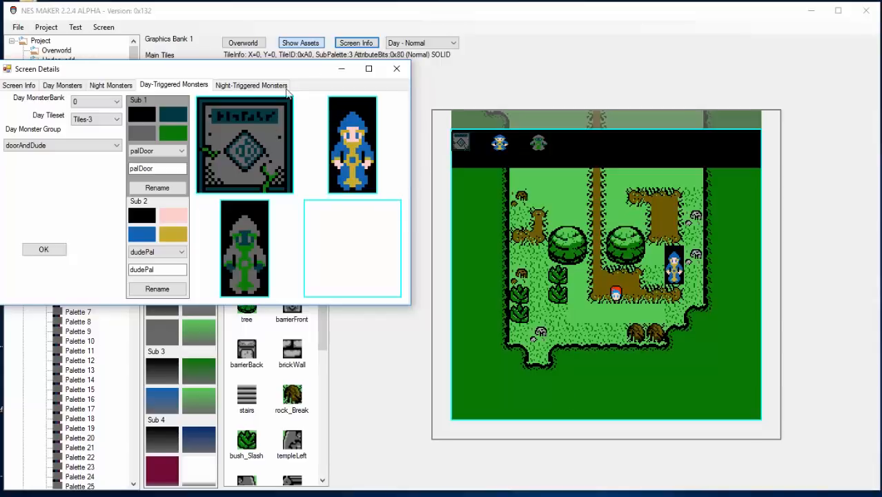
left_click(61, 247)
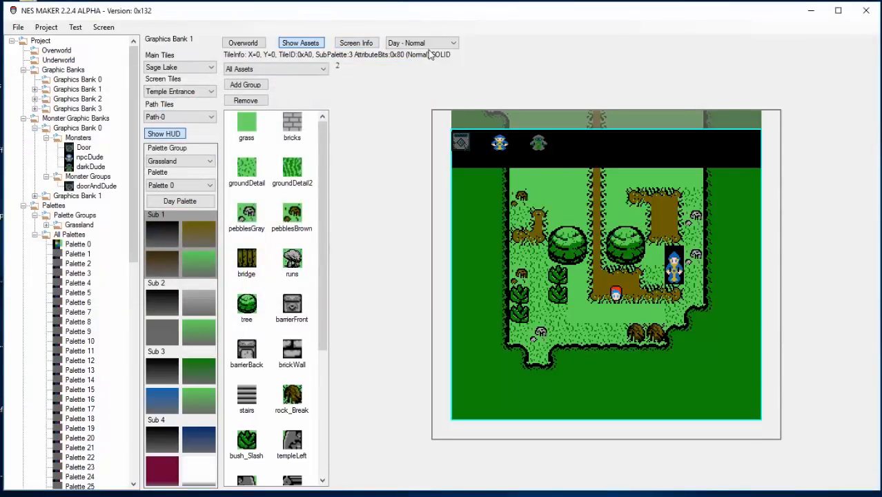
- Place Monster 3, darkDude, on the Day - Triggered screen where the NPC stands in the normal state, at X 11, Y 7
left_click(421, 43)
left_click(409, 70)
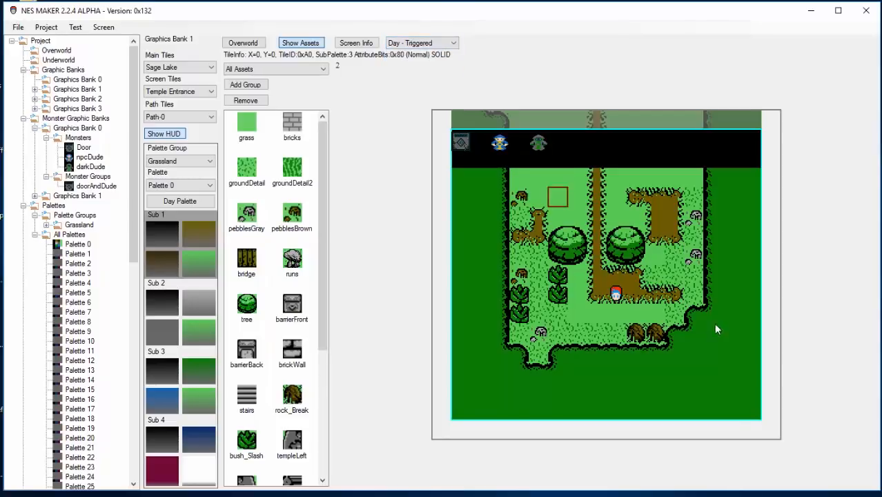
right_click(668, 273)
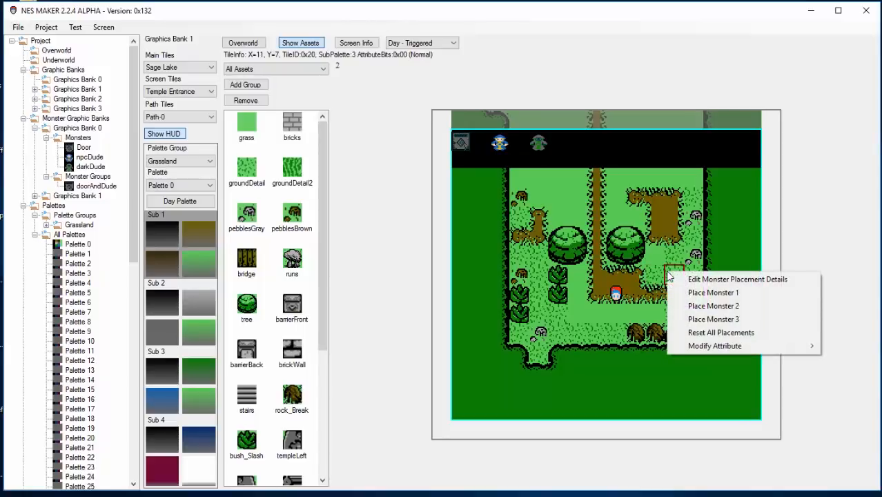
left_click(689, 321)
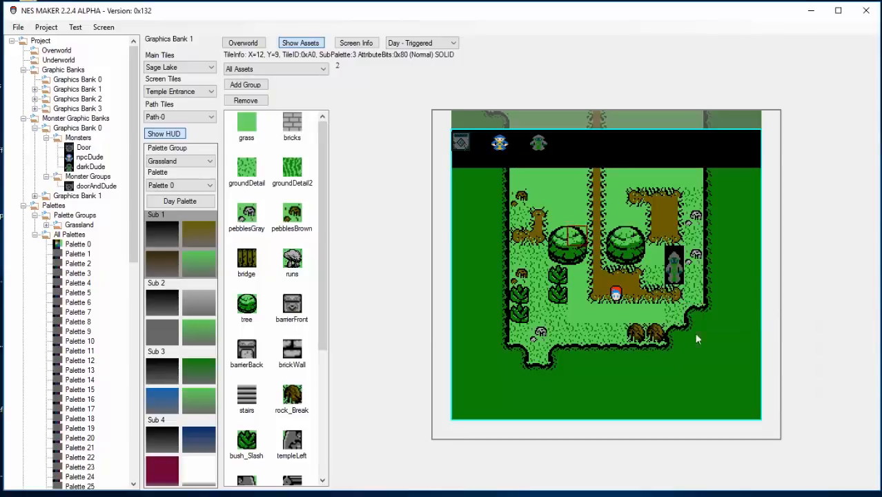
- Compare the NPC placement between the Day - Normal and Day - Triggered states of the screen
left_click(430, 43)
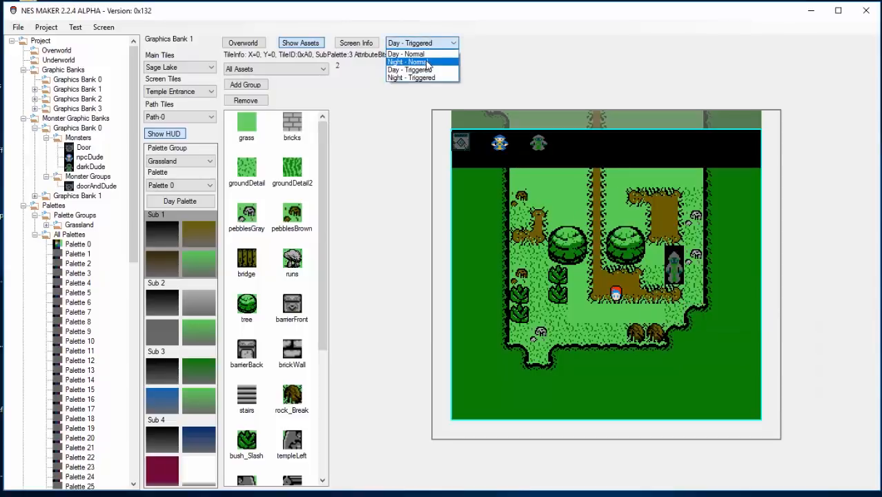
left_click(418, 54)
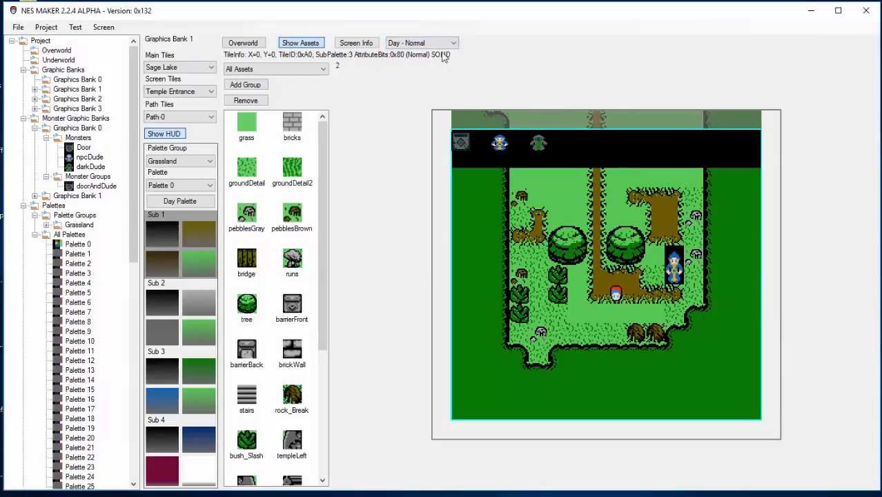
left_click(442, 43)
left_click(414, 72)
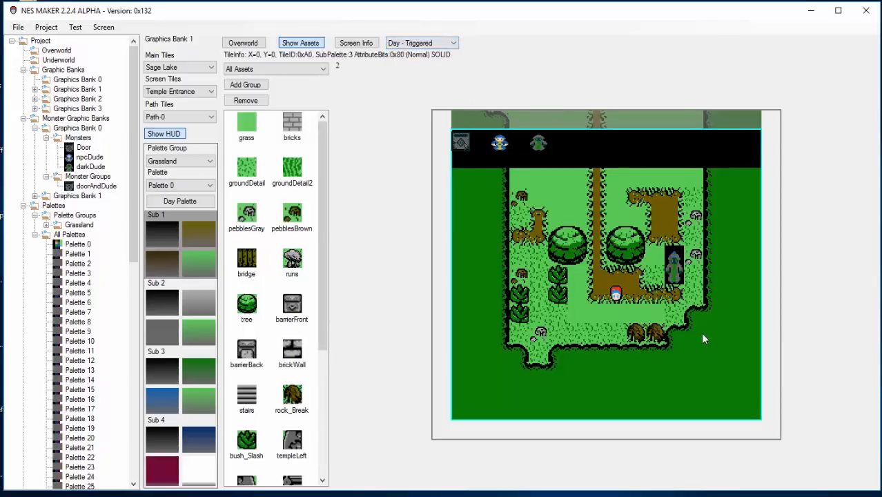
left_click(443, 46)
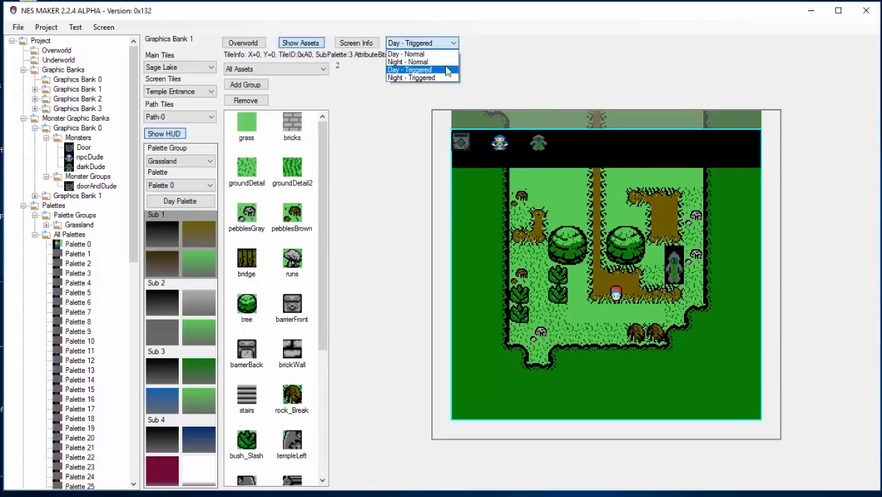
left_click(687, 89)
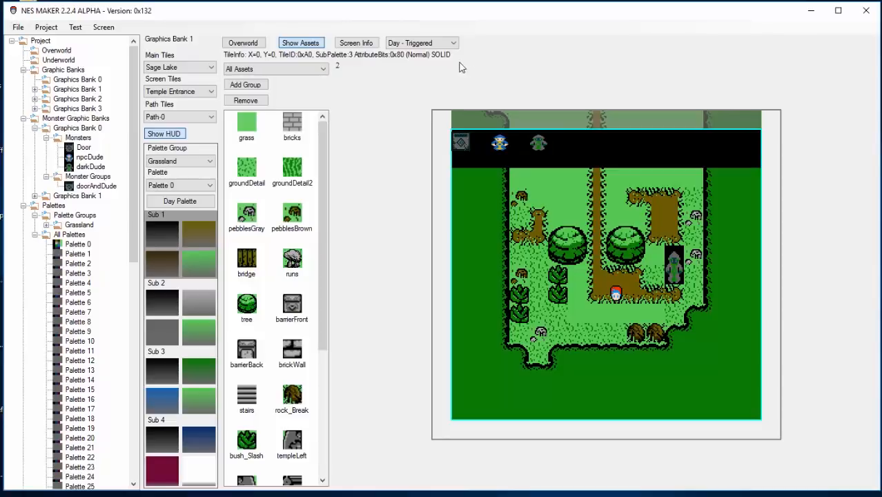
- Review the screen info and darkDude's placement details, including the text linked to each monster
left_click(357, 43)
left_click(65, 265)
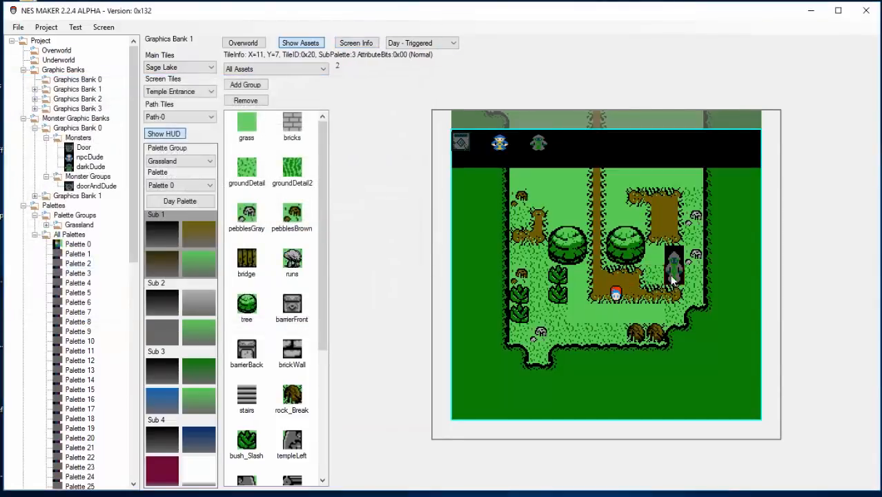
right_click(671, 279)
left_click(722, 286)
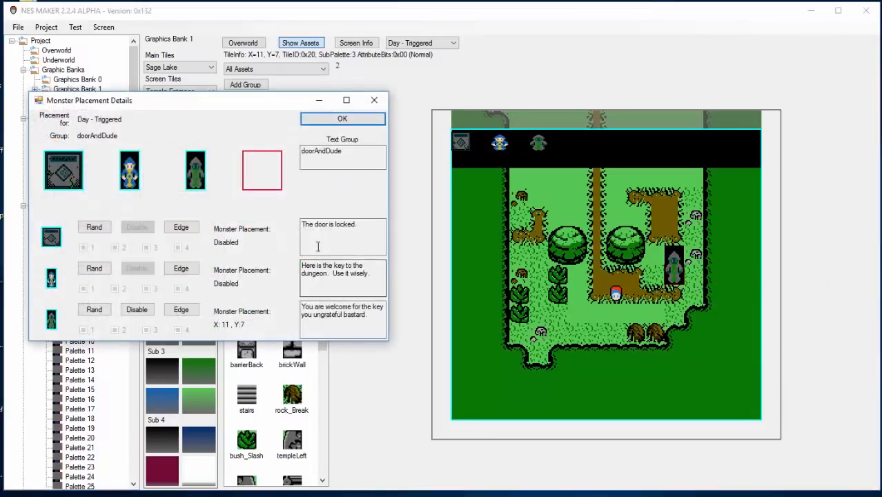
left_click_drag(227, 101, 351, 94)
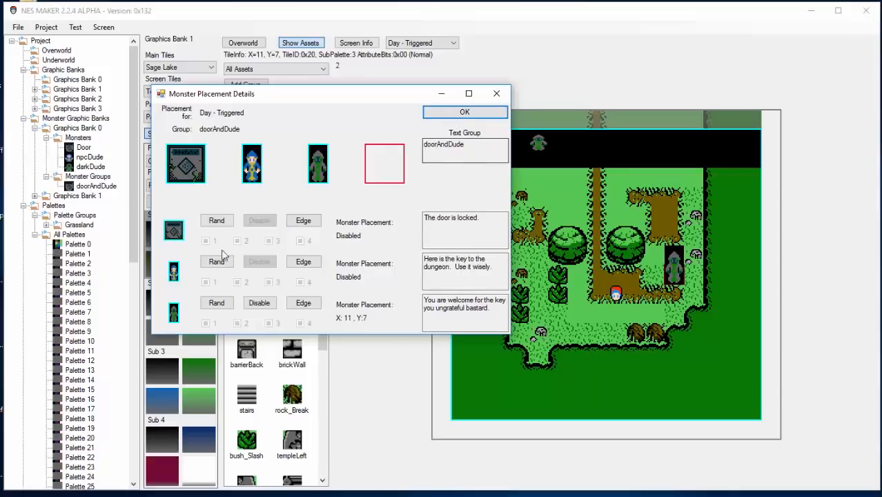
left_click(457, 111)
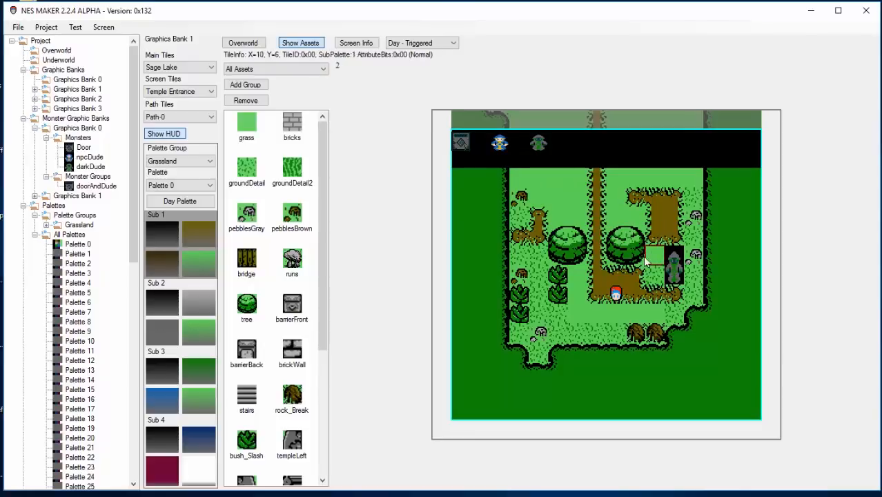
- Return the screen view to Day - Normal and run Export & Test Mystic Searches to launch the game
left_click(72, 29)
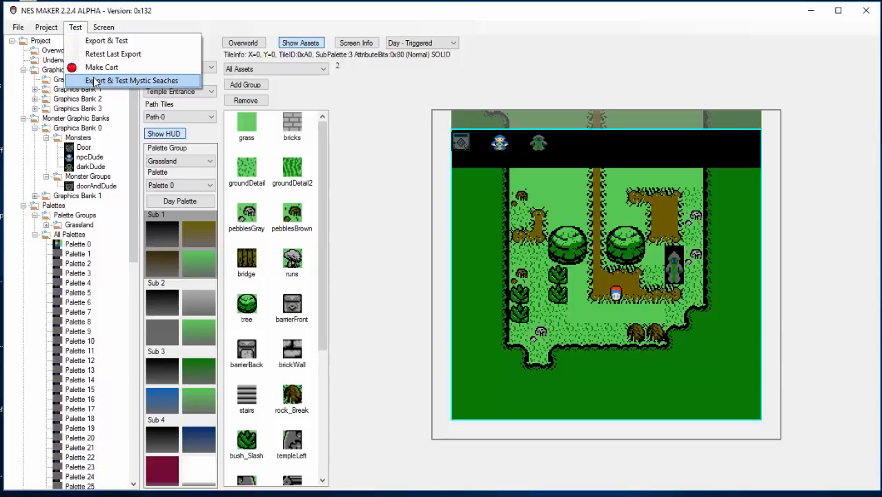
left_click(373, 73)
left_click(421, 43)
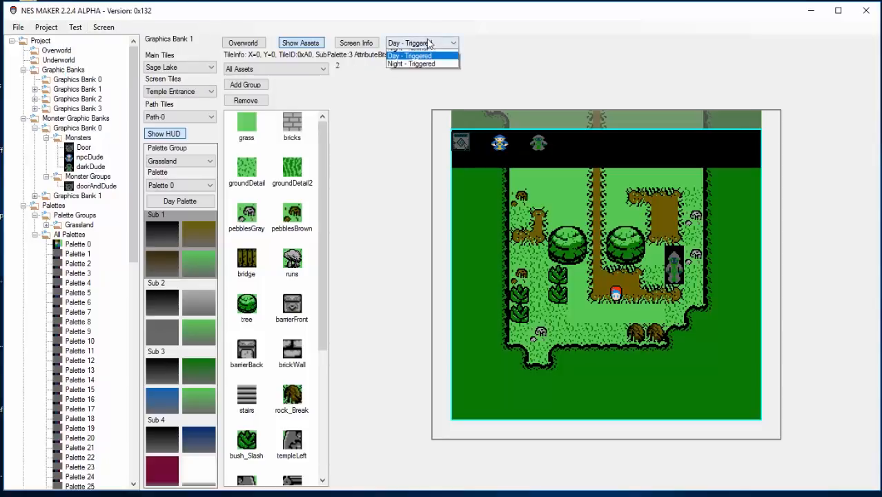
left_click(426, 55)
left_click(75, 27)
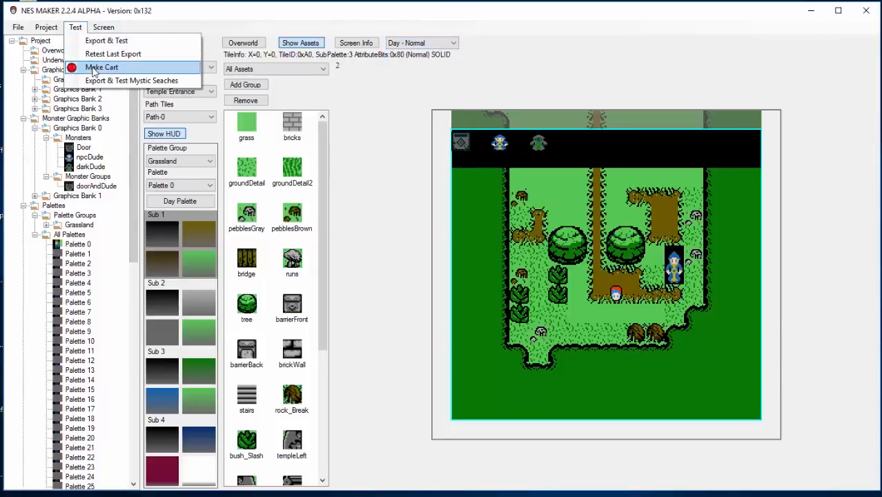
left_click(98, 83)
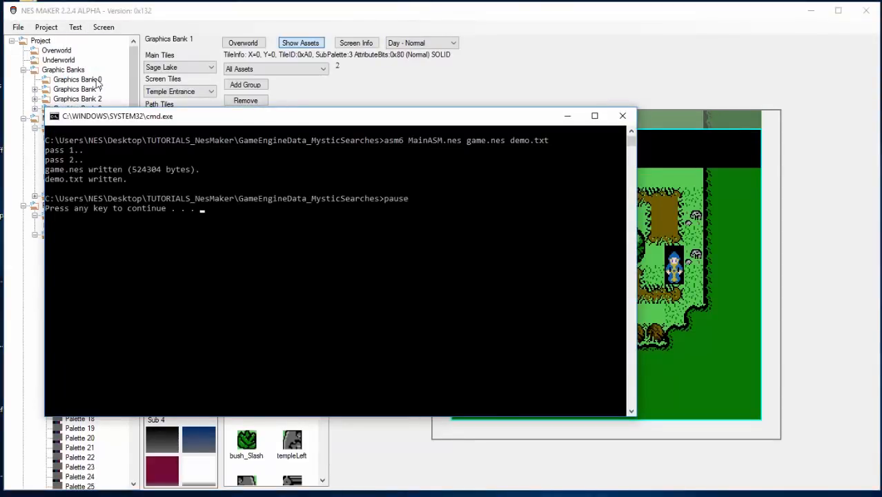
key("Return")
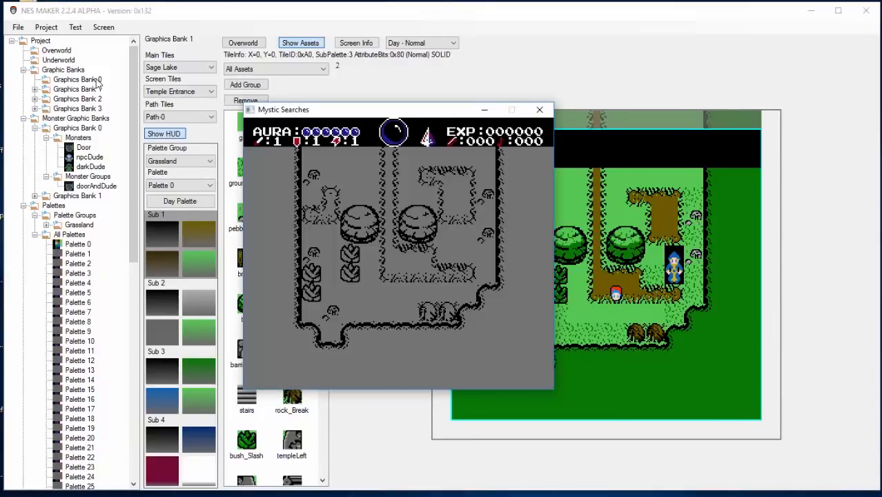
- In the running game, walk the hero north to the temple and try to enter through the door
key("Left")
key("Up")
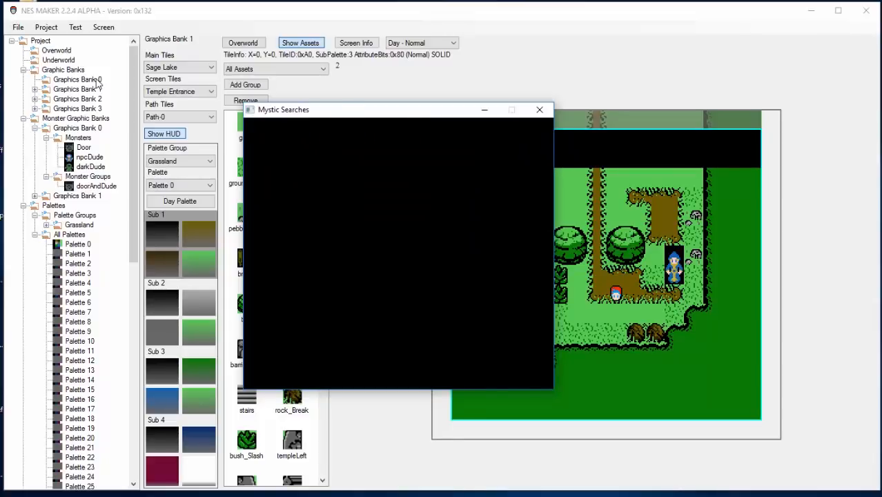
key("Up")
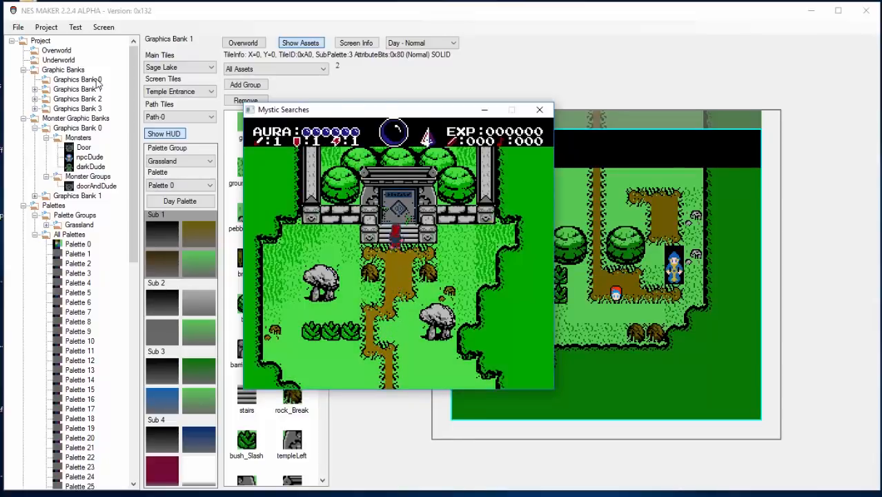
key("Up")
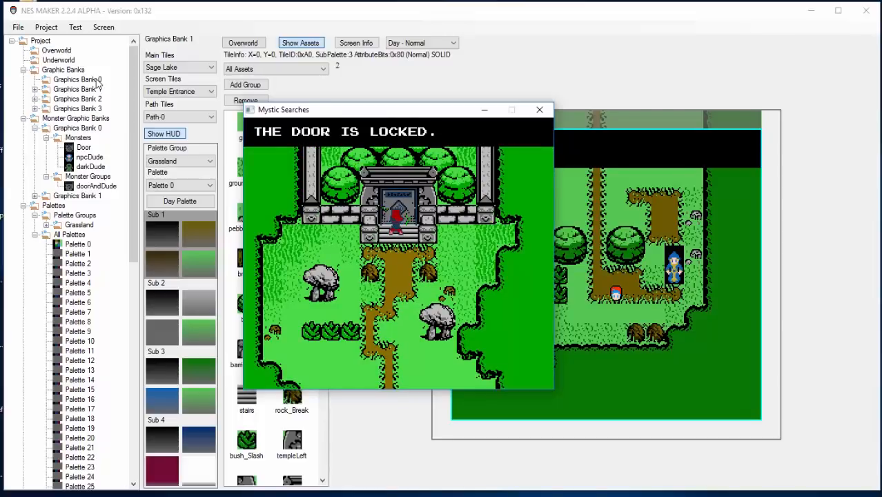
- Return south to the NPC screen, talk to the key-giving NPC and dismiss his dialogue
key("Down")
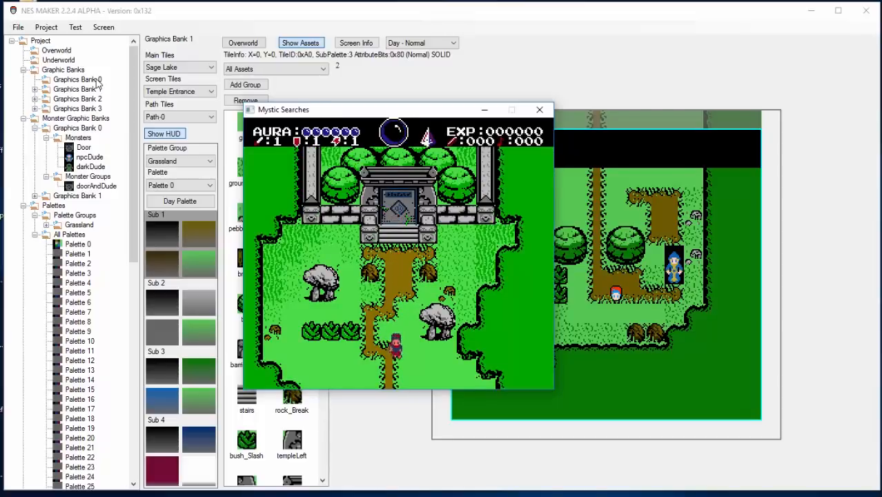
key("Down")
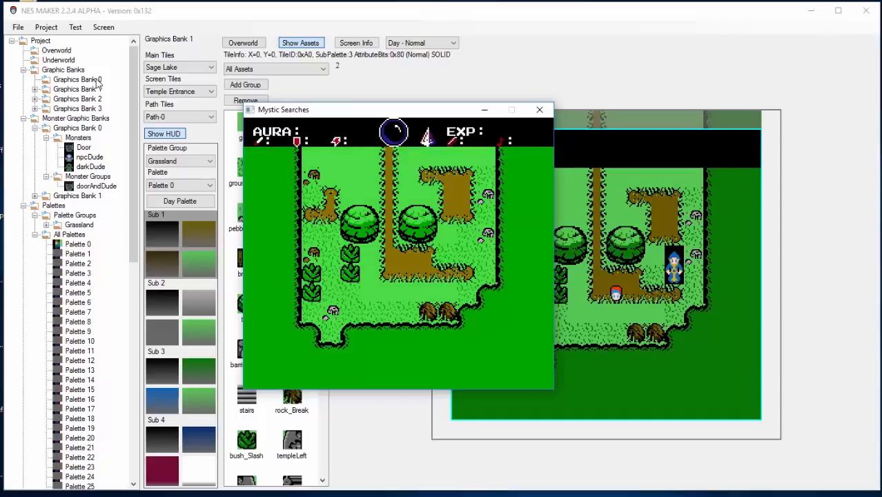
key("Down")
key("Down")
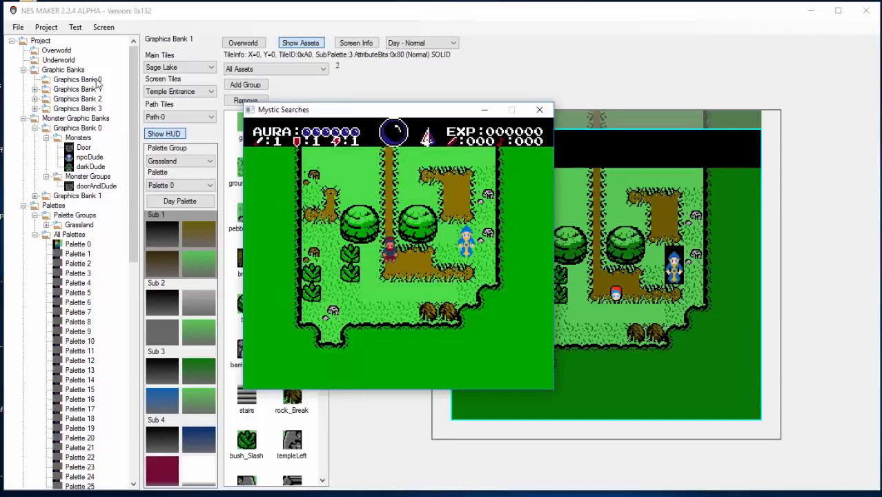
key("Right")
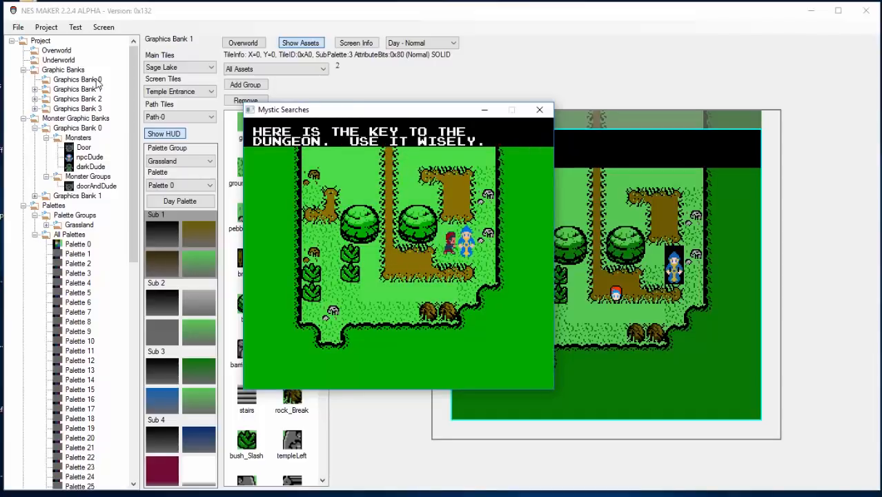
key("z")
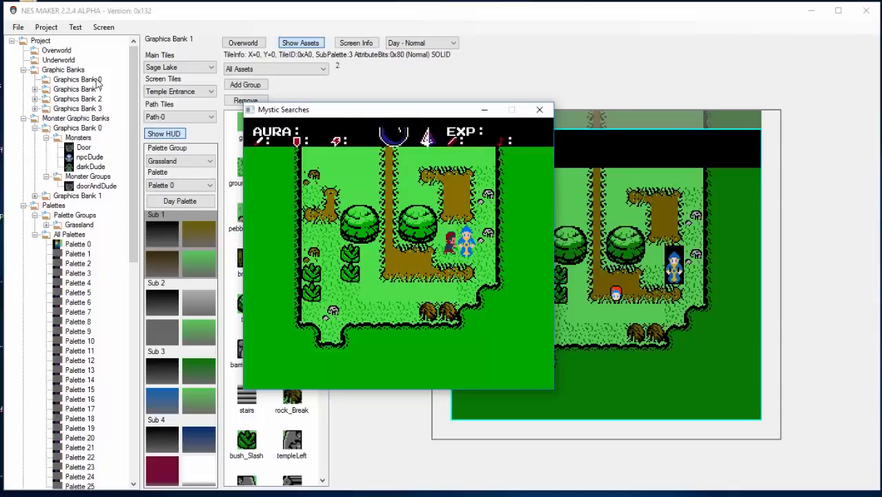
- Walk the hero back up to the temple entrance to check the door after receiving the key
key("Left")
key("Up")
key("Up")
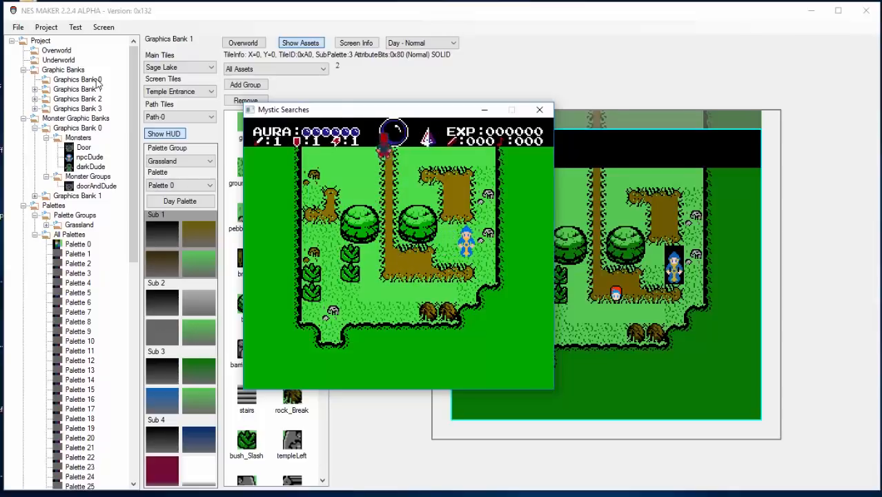
key("Up")
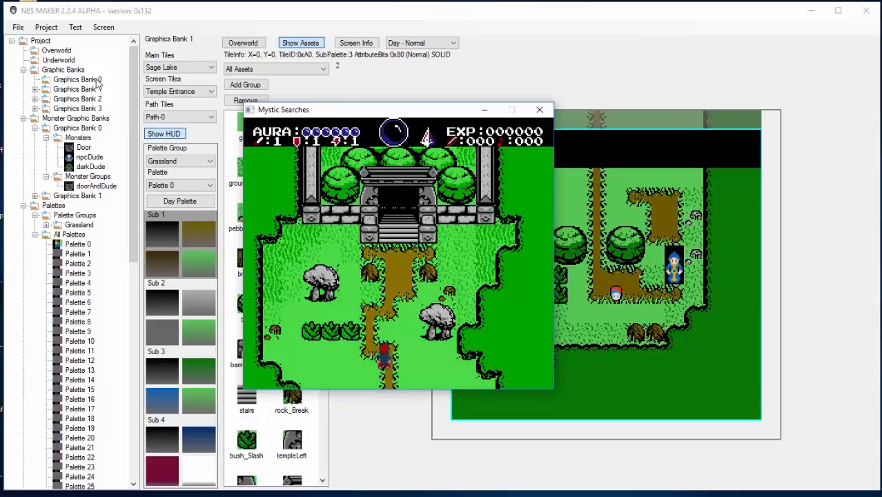
key("Up")
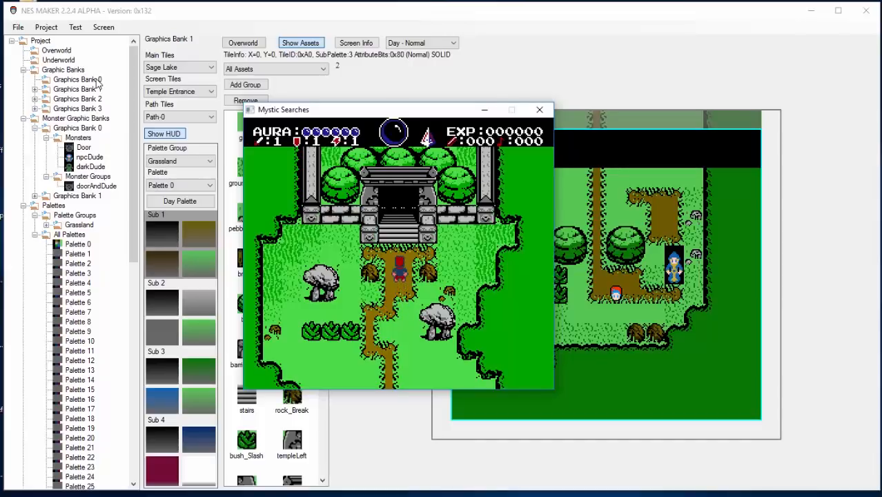
key("Left")
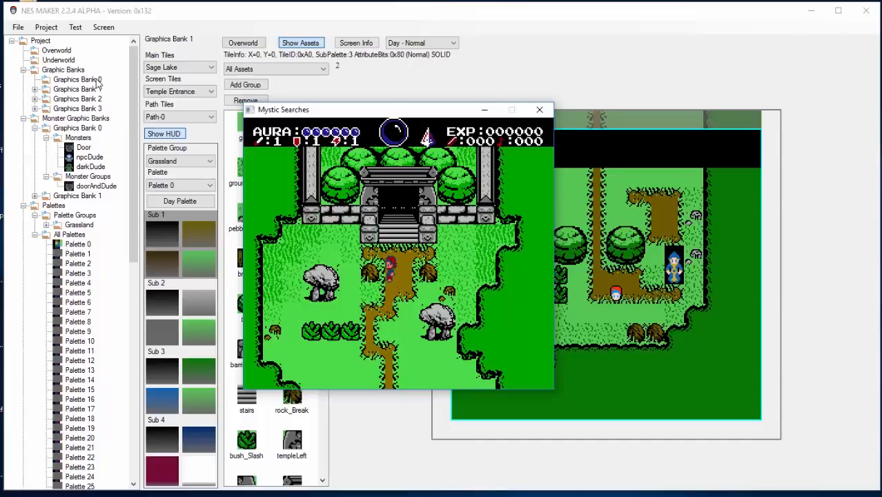
- Go back down to the NPC screen and talk to the NPC again to test the triggered-state dialogue
key("Down")
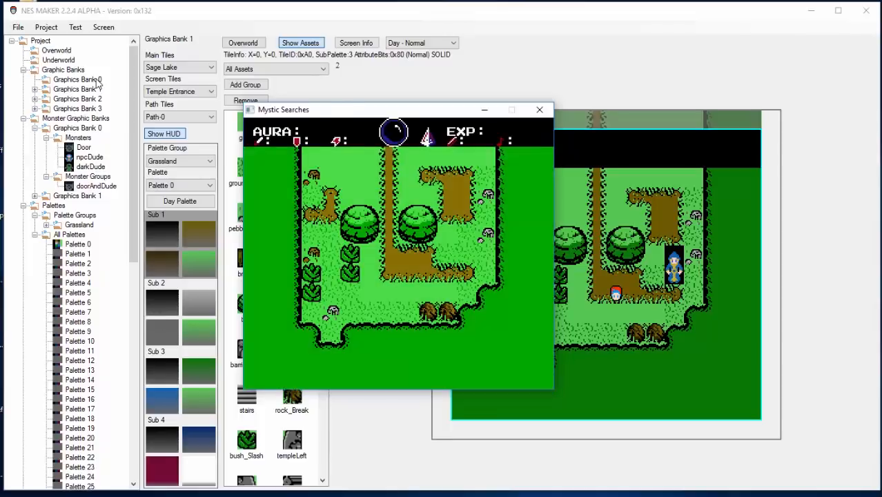
key("Down")
key("Down")
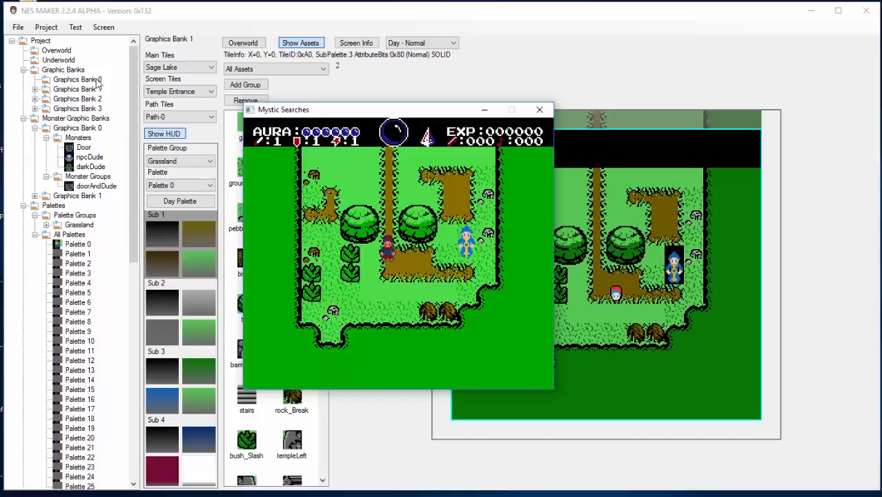
key("Right")
key("Up")
key("Right")
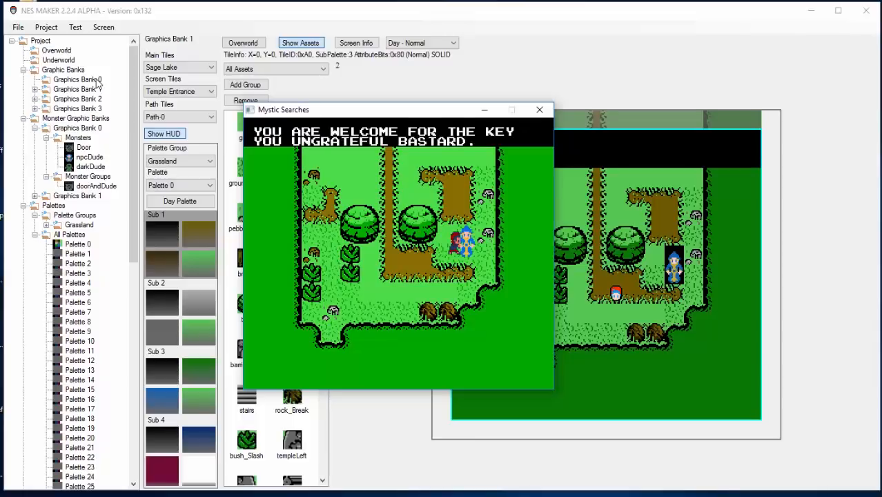
- Move the hero away from the NPC, up the path and back down, to check which character sprite is displayed
key("Left")
key("Up")
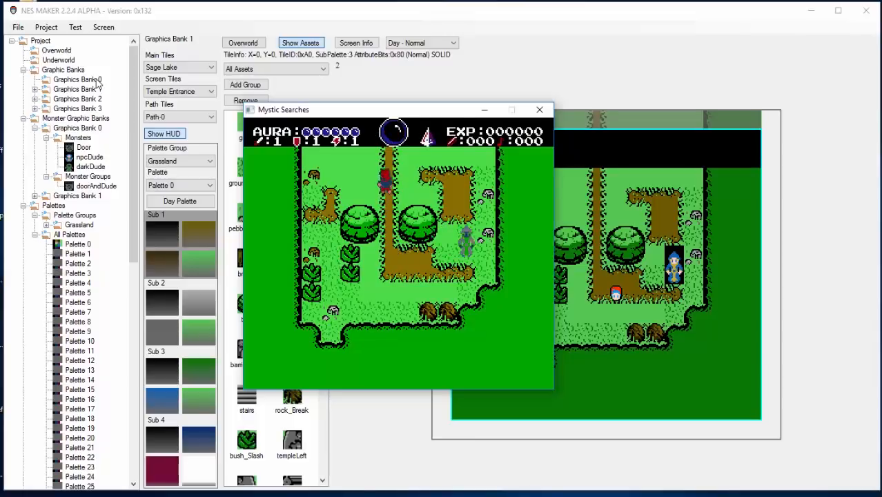
key("Down")
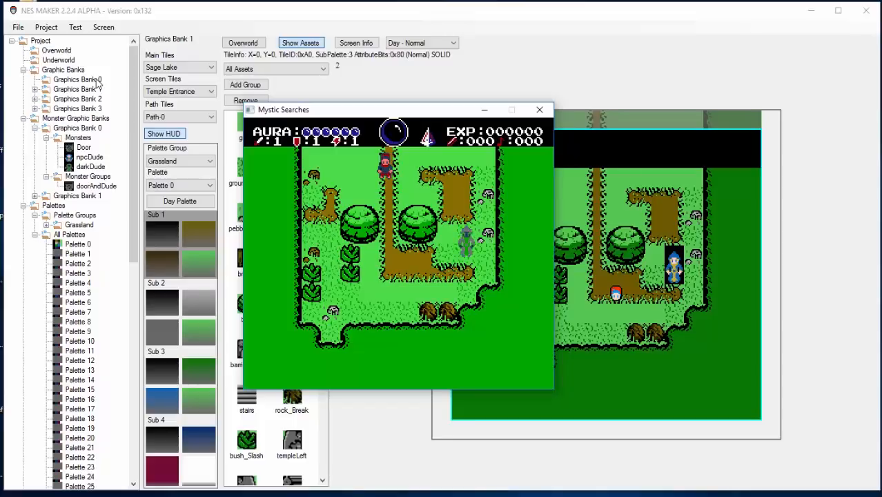
key("Down")
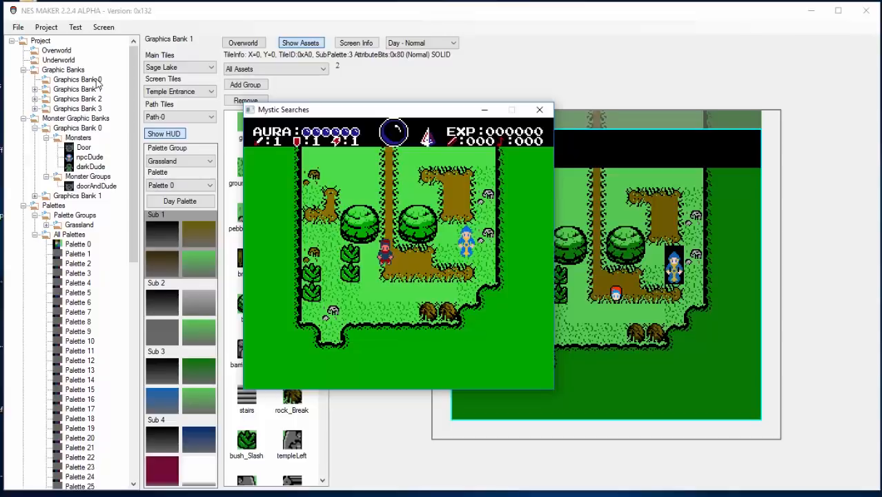
- Walk the hero around the clearing between the bushes, the path and the NPC to test movement on the screen
key("Right")
key("Left")
key("Right")
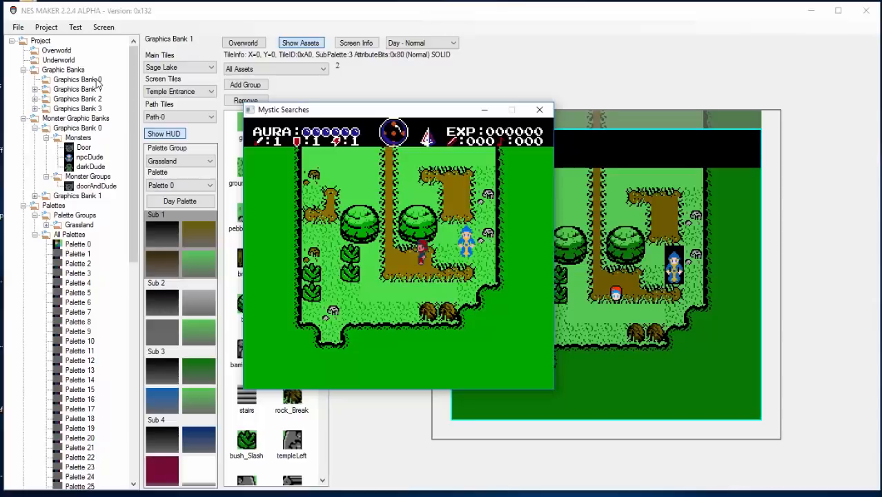
key("Left")
key("Left")
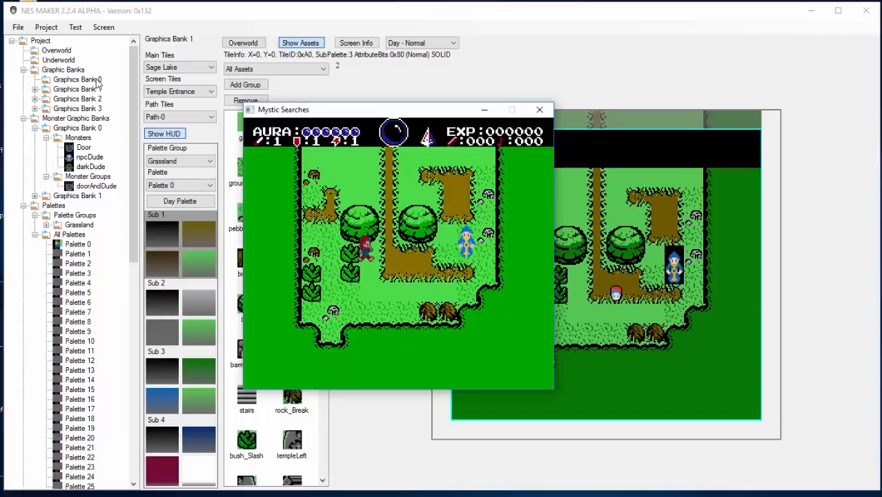
key("Right")
key("Right")
key("Down")
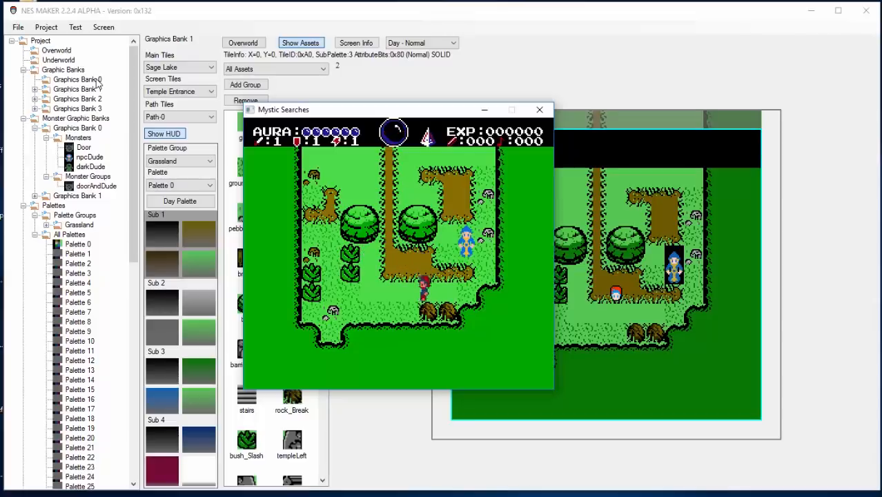
- Return to the temple entrance screen and slash the three bushes west of the path
key("Left")
key("Up")
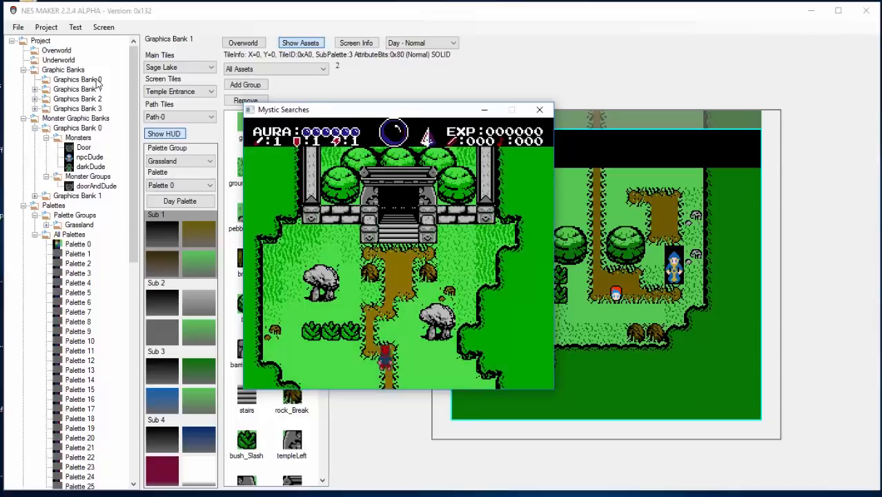
key("Up")
key("Left")
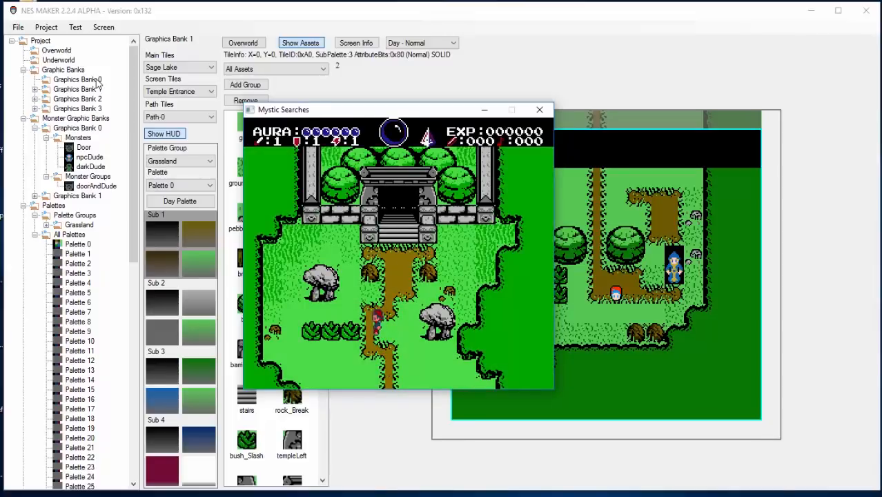
key("Right")
key("Left")
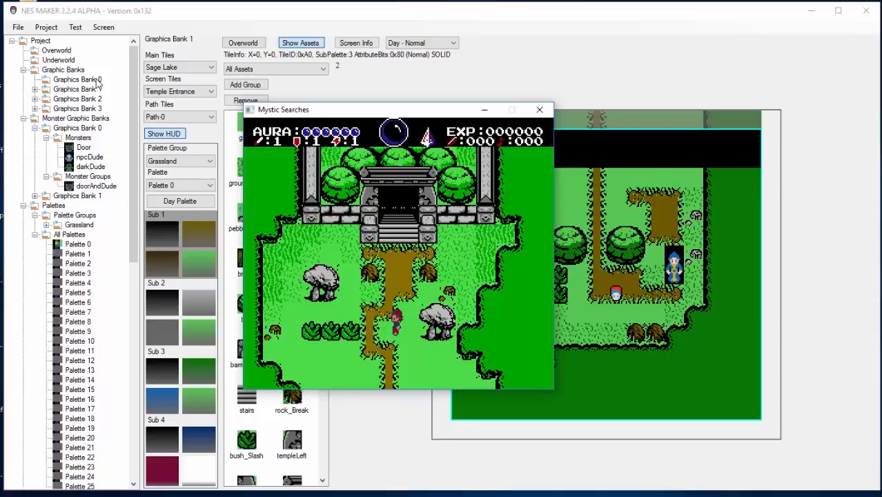
key("z")
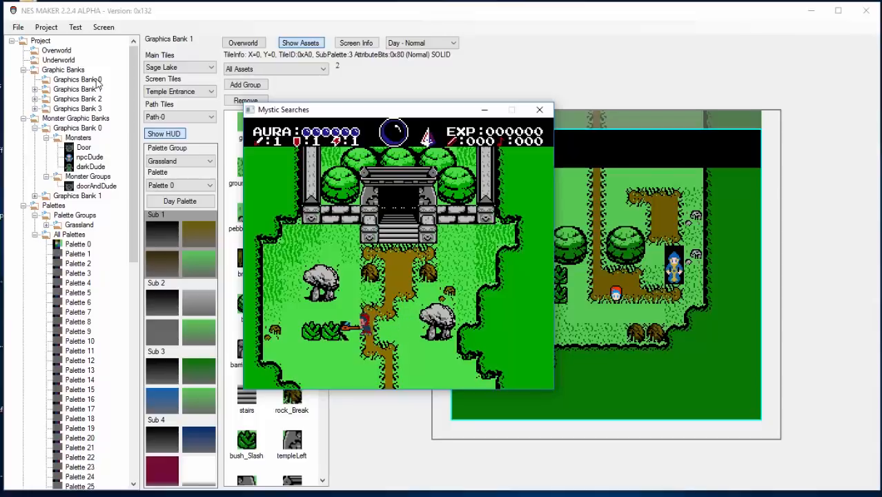
key("Left")
key("z")
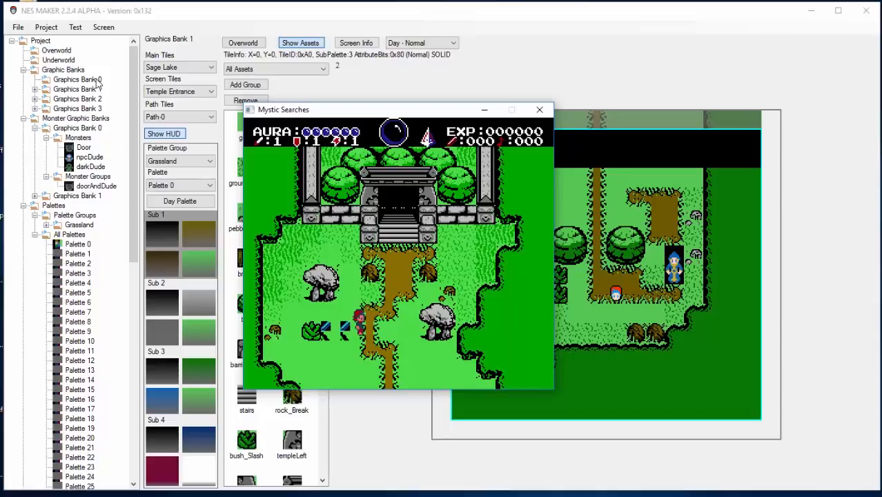
key("Left")
key("z")
key("Left")
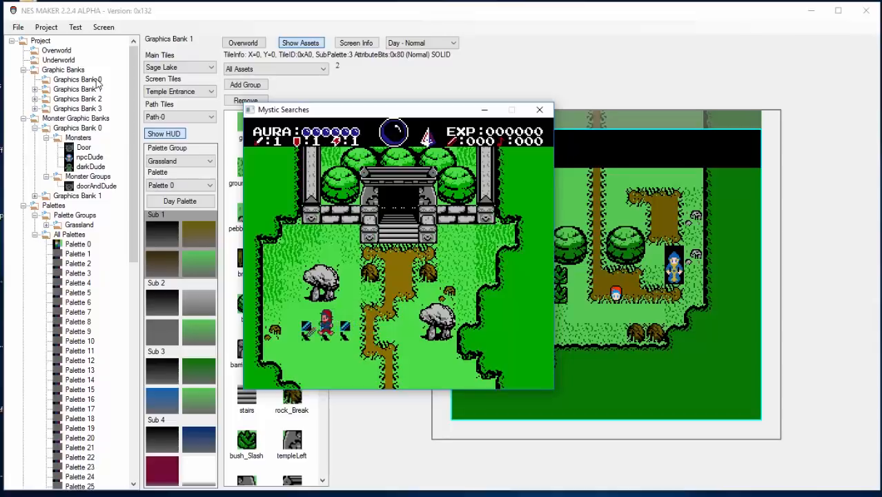
- Break the brown rock on the west side of the temple path and walk back onto the path
key("Right")
key("Up")
key("Right")
key("Up")
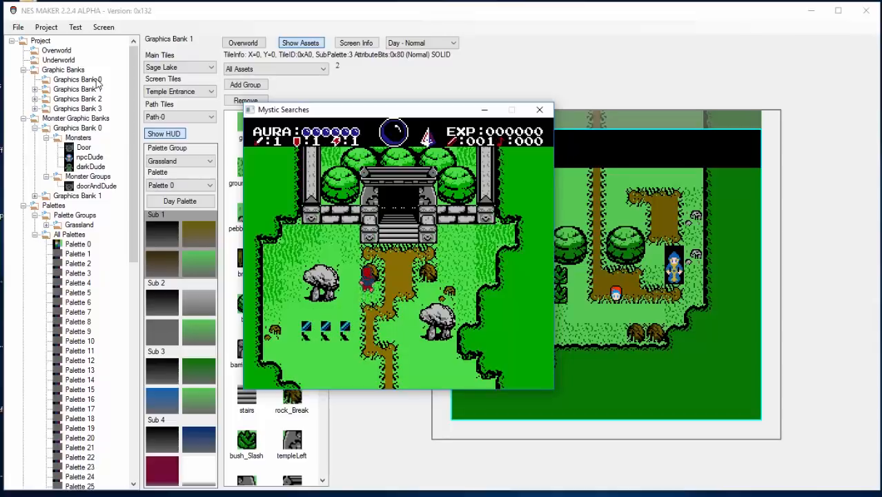
key("Up")
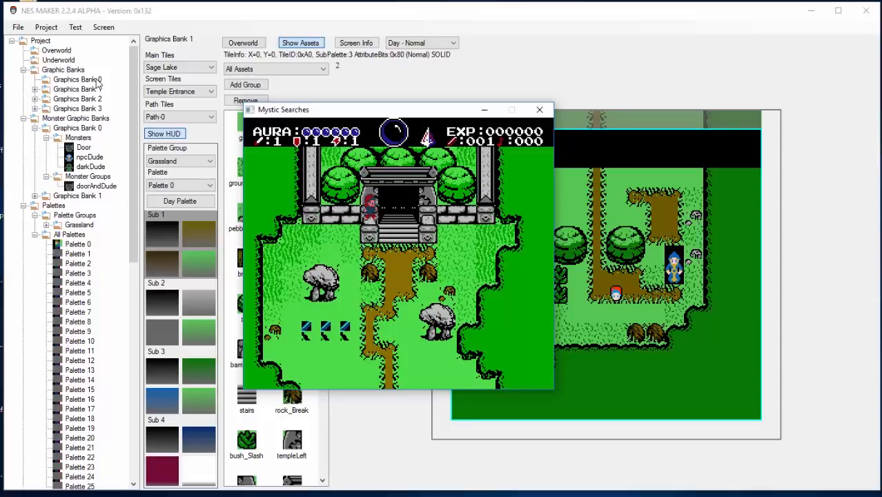
key("Down")
key("Right")
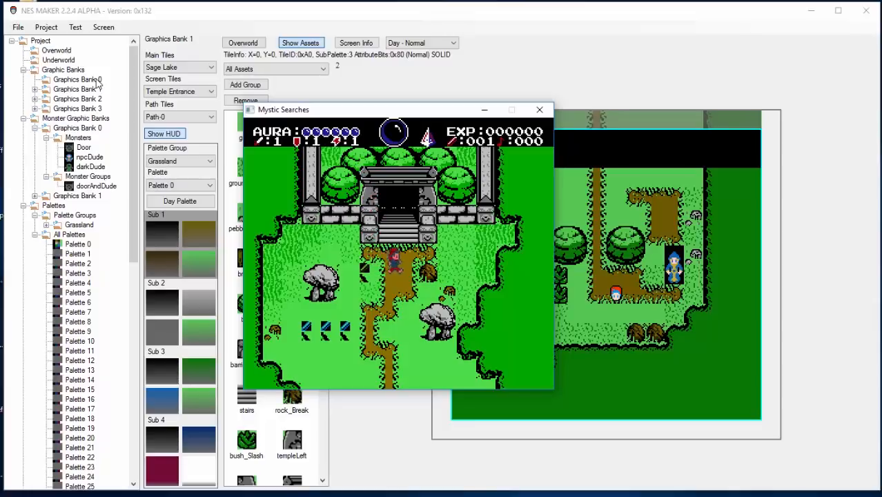
- Break the brown rock on the east side of the temple path and walk the hero back down the path
key("Up")
key("Down")
key("Up")
key("Down")
key("Down")
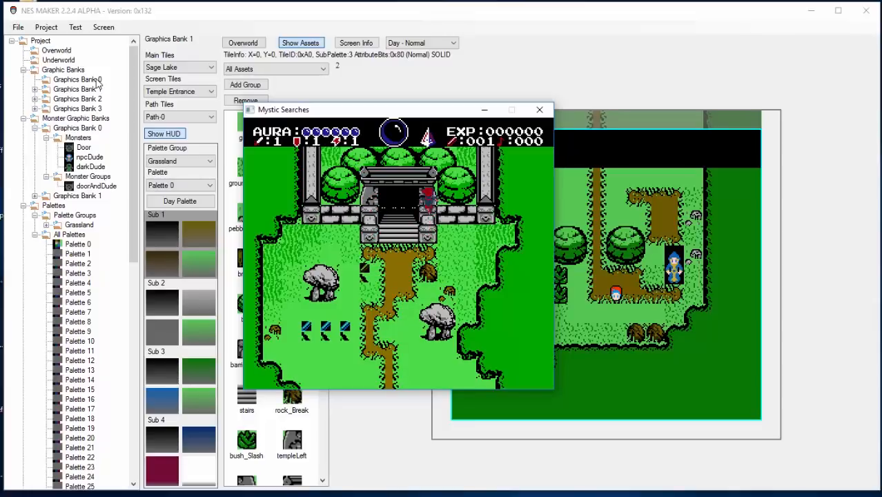
key("Left")
key("Down")
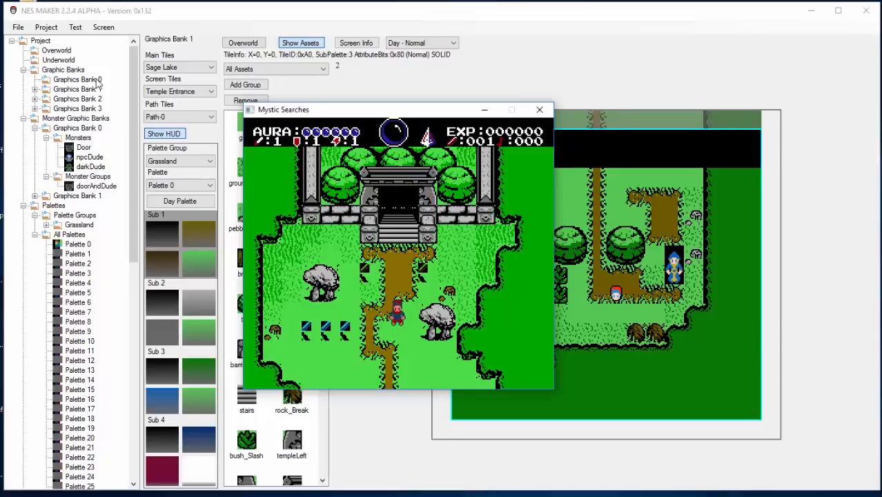
key("Left")
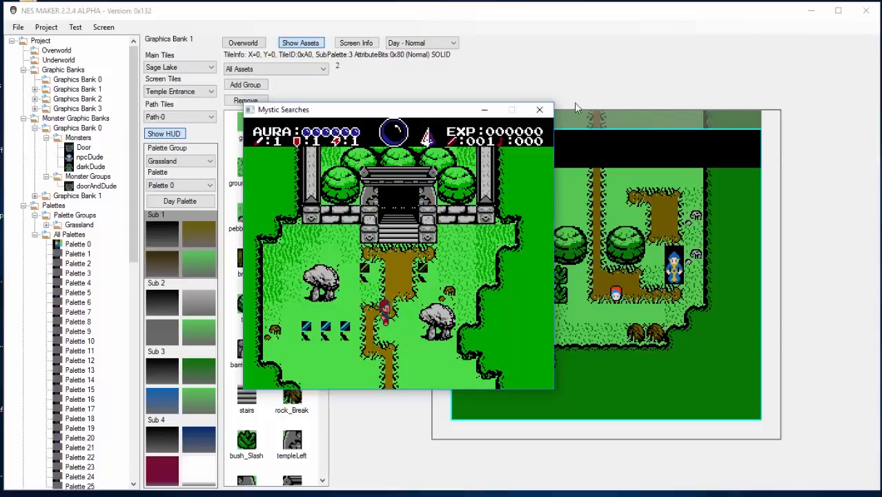
- Close the Mystic Searches test game and return to the screen editor's project tree
left_click(540, 109)
left_click(378, 259)
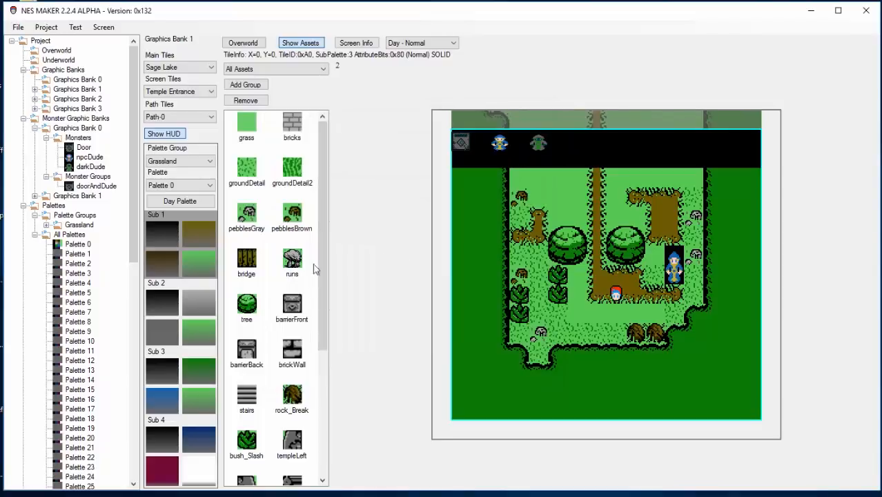
mouse_move(133, 245)
left_mouse_down()
mouse_move(136, 413)
mouse_move(146, 251)
left_mouse_up()
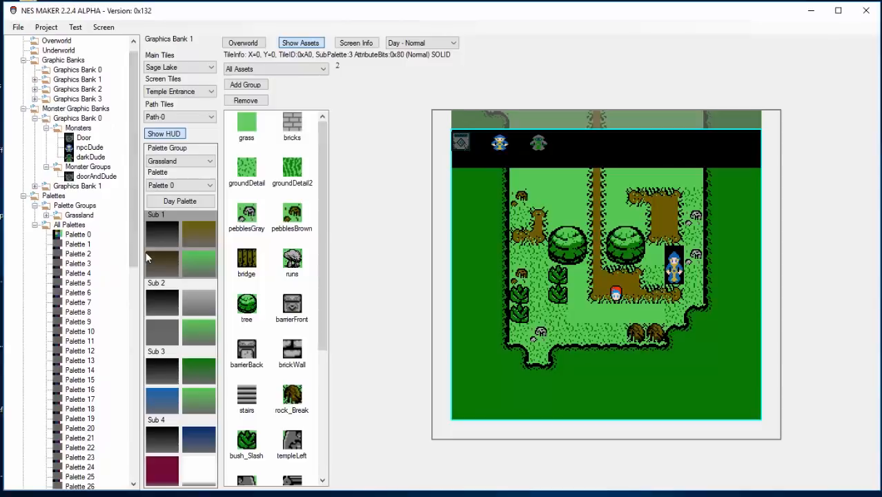
- Assign the speckled ground tile 0x20 as Graphics Bank 1's under slash special tile, using the Sub 3 colours
scroll(121, 228, "up", 1)
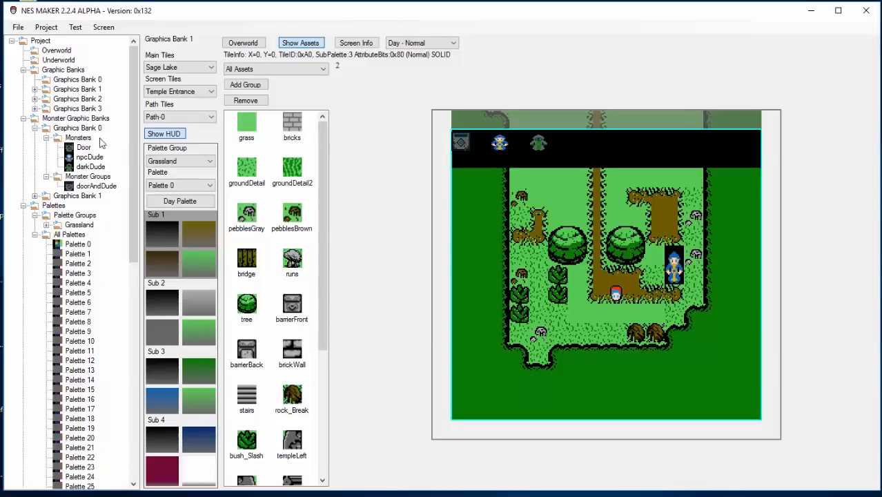
left_click(35, 89)
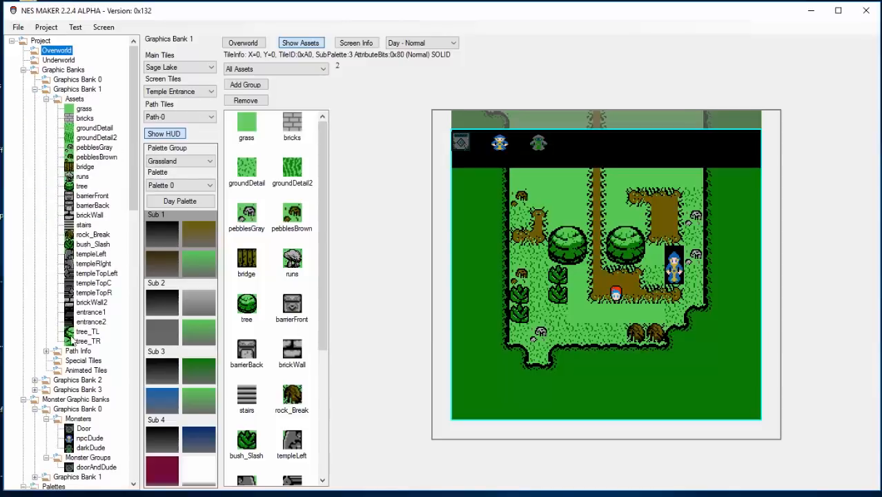
left_click(58, 362)
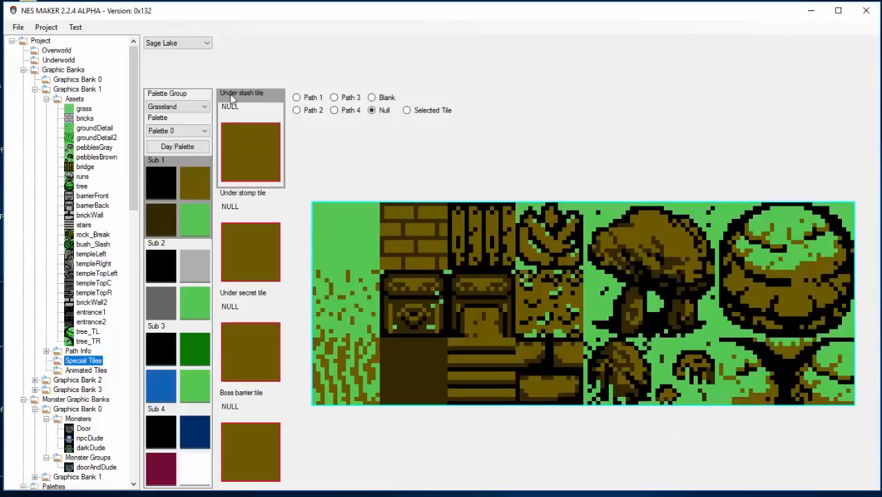
left_click(255, 160)
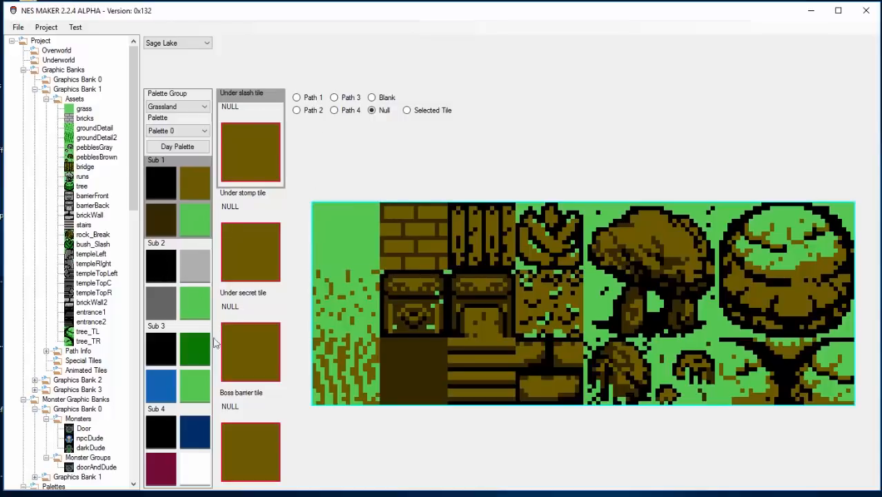
left_click(171, 355)
left_click(330, 315)
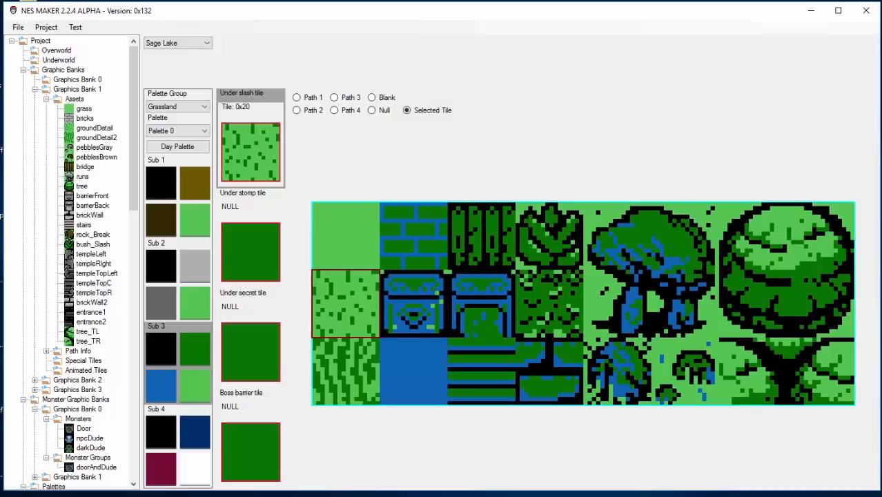
- Assign the small pebbles tile 0x4a as the under stomp special tile, using the Sub 1 colours
left_click(256, 268)
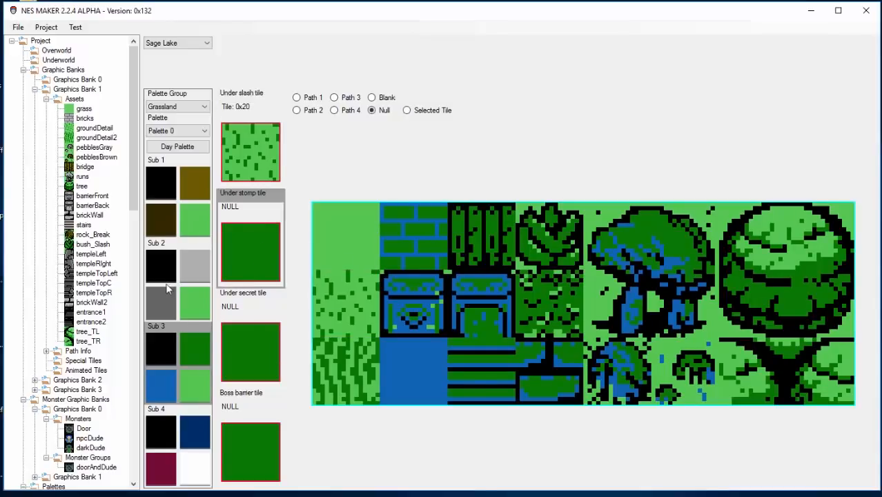
left_click(168, 184)
left_click(666, 355)
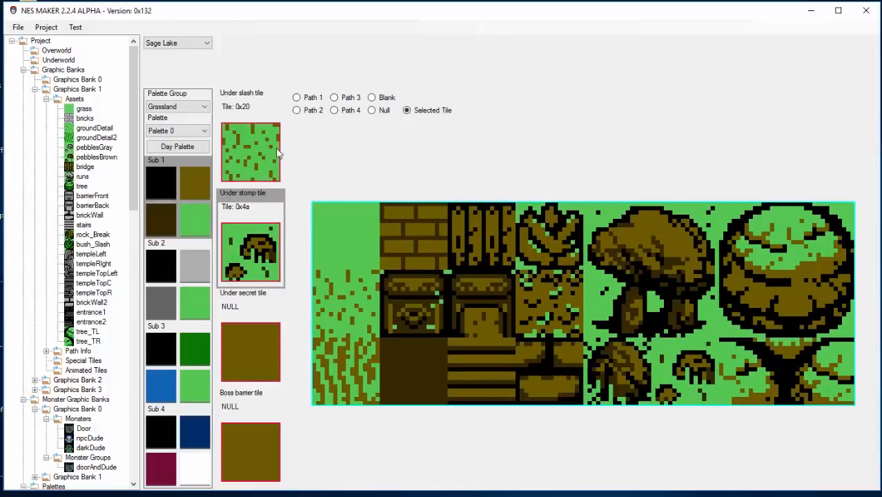
- Check the under slash tile in the Sub 3 colours and the under stomp tile in the Sub 1 colours
left_click(166, 369)
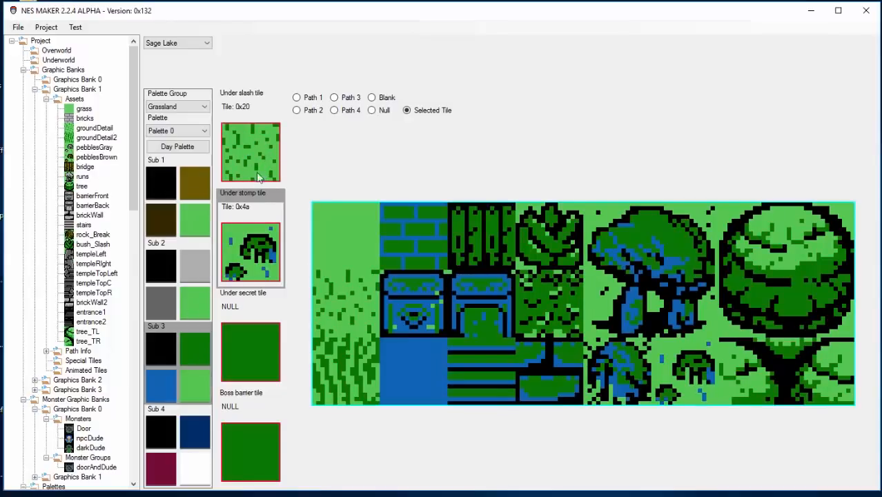
left_click(261, 159)
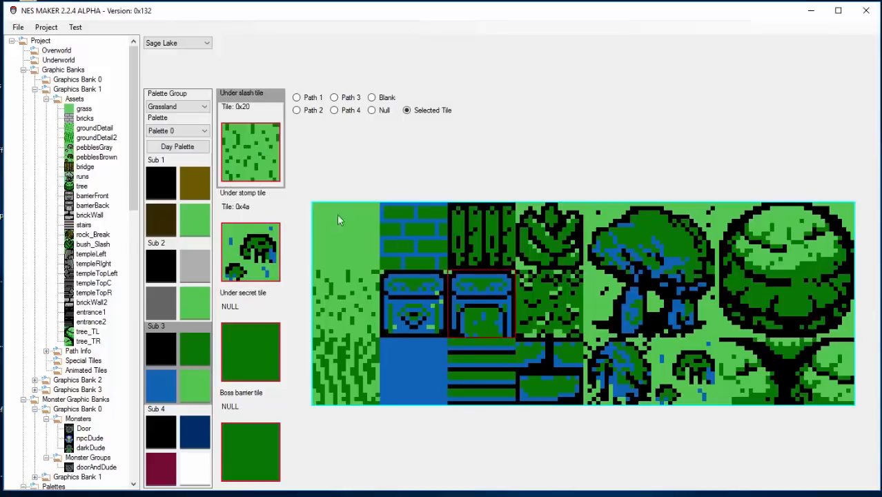
left_click(244, 264)
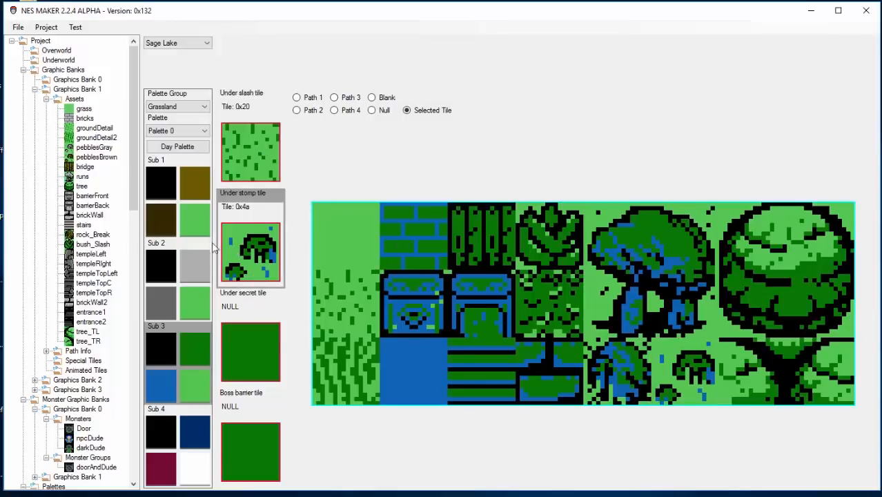
left_click(164, 194)
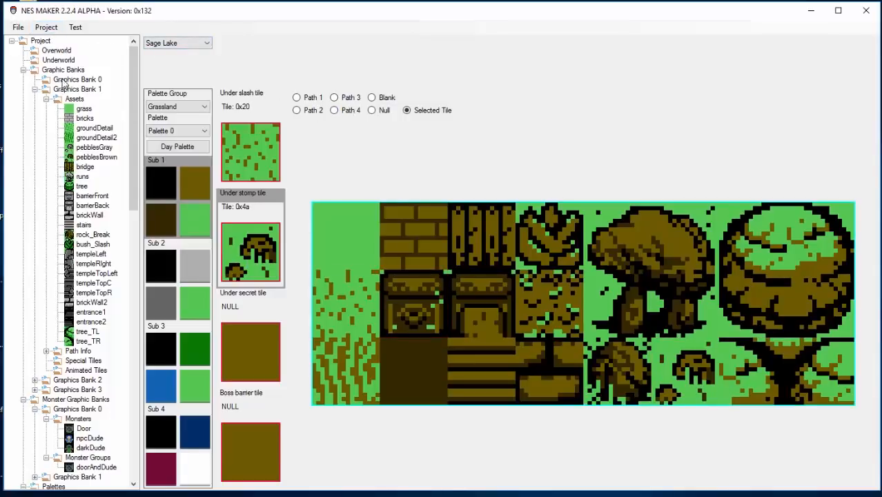
- Return to the Overworld map, export and test Mystic Searches, and start the game
left_click(57, 51)
left_click(75, 28)
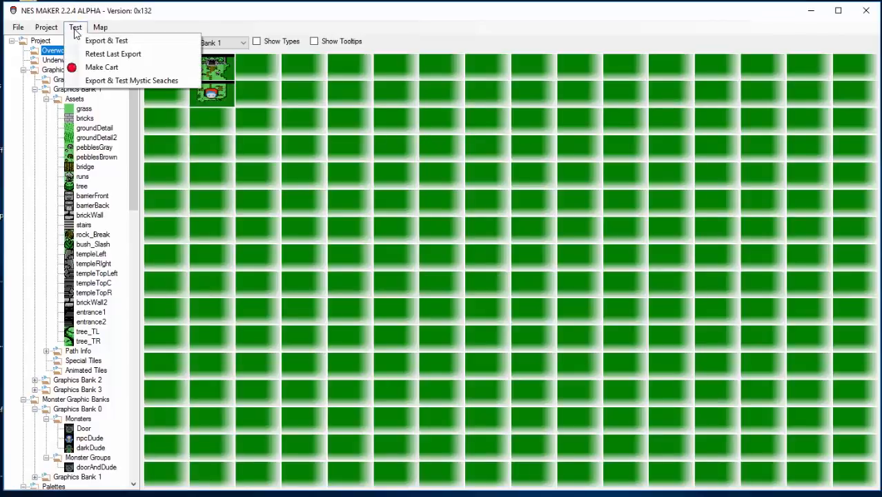
left_click(99, 81)
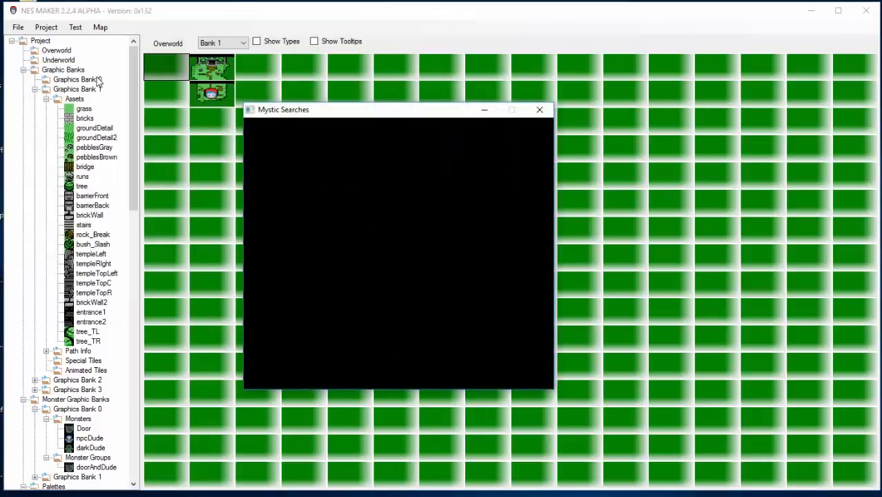
key("Return")
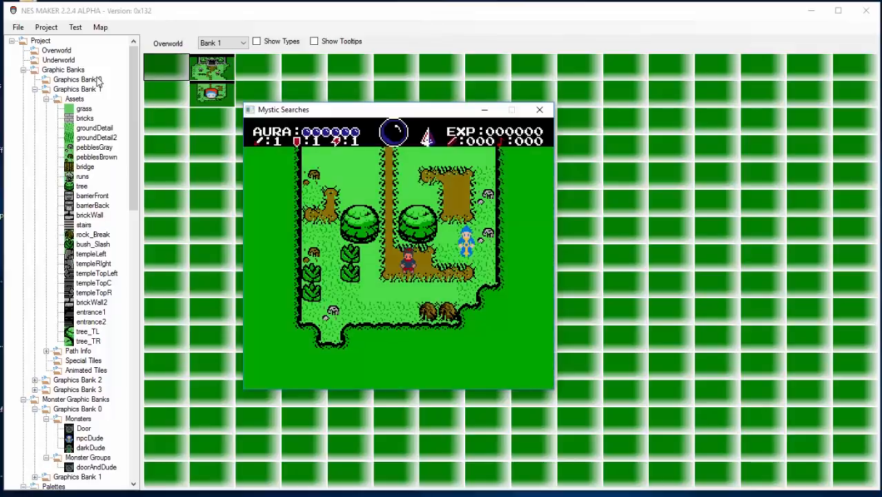
- Walk the hero west from the path and slash the four bushes on the NPC's screen
key("Left")
key("z")
key("z")
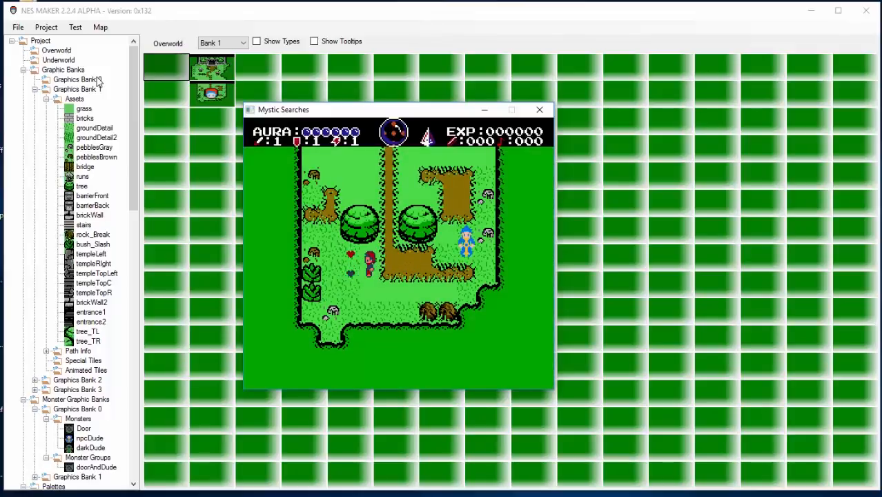
key("Left")
key("Up")
key("Left")
key("Down")
key("z")
key("Left")
key("Right")
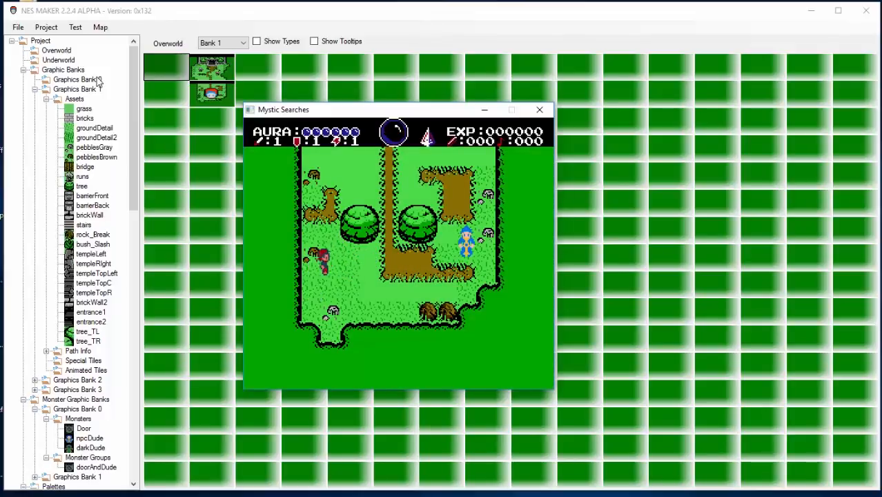
- Break the two brown rocks in the southeast corner of the NPC's screen and walk back onto the path
key("Down")
key("Up")
key("Up")
key("Right")
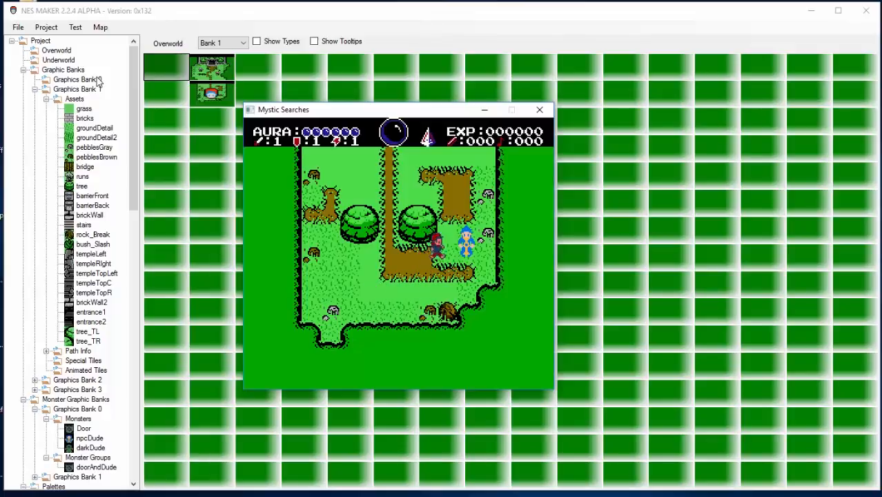
key("Down")
key("Left")
key("z")
key("Up")
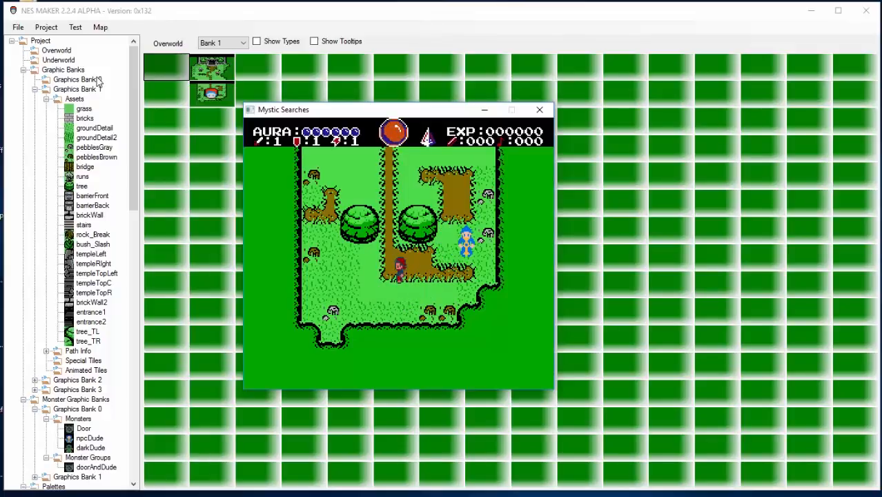
- Walk the hero north along the path to the temple entrance screen
key("Left")
key("Up")
key("Up")
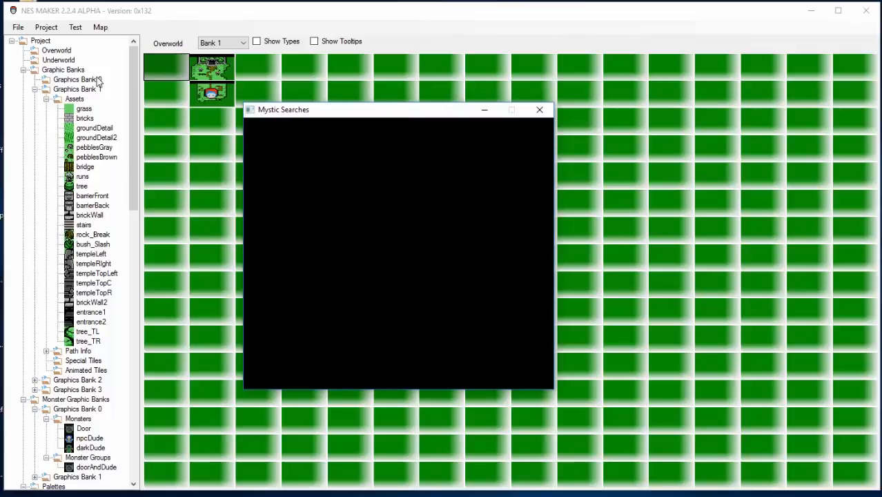
key("Up")
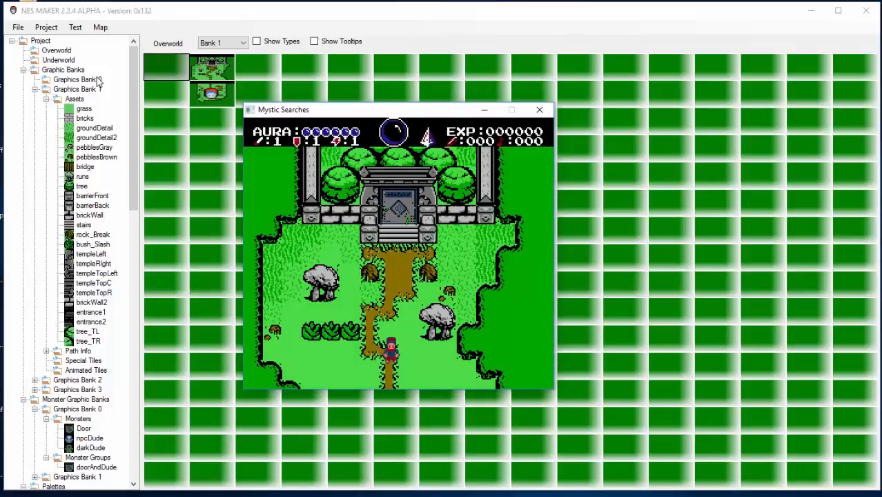